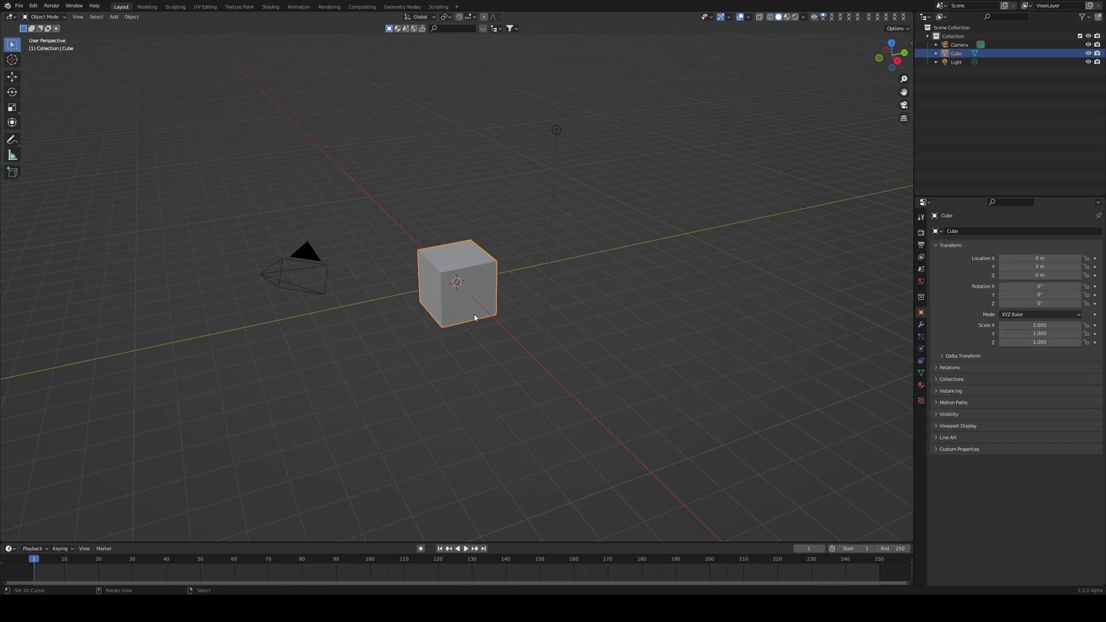
- Delete all the default objects from the scene
{"action": "key", "text": "a"}
{"action": "key", "text": "x"}
{"action": "left_click", "coordinate": [509, 277]}
- Add an Arc curve at the origin with an end angle of 90 and return to Object Mode
{"action": "middle_click_drag", "start_coordinate": [509, 281], "coordinate": [509, 280]}
{"action": "key", "text": "shift+a"}
{"action": "mouse_move", "coordinate": [509, 280]}
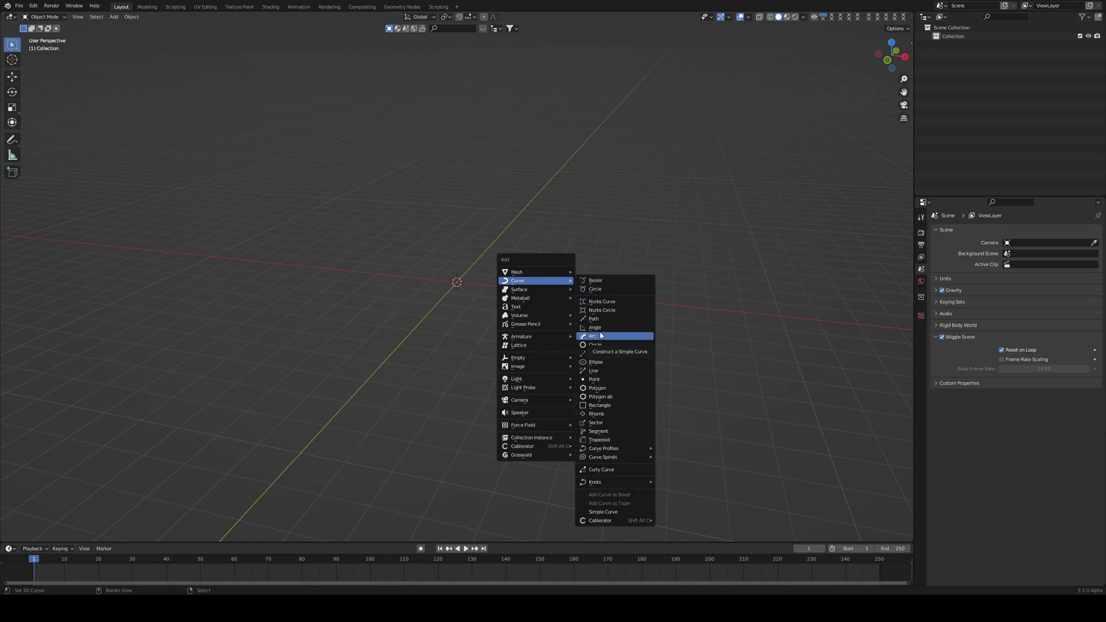
{"action": "left_click", "coordinate": [601, 336]}
{"action": "middle_click_drag", "start_coordinate": [600, 336], "coordinate": [429, 242]}
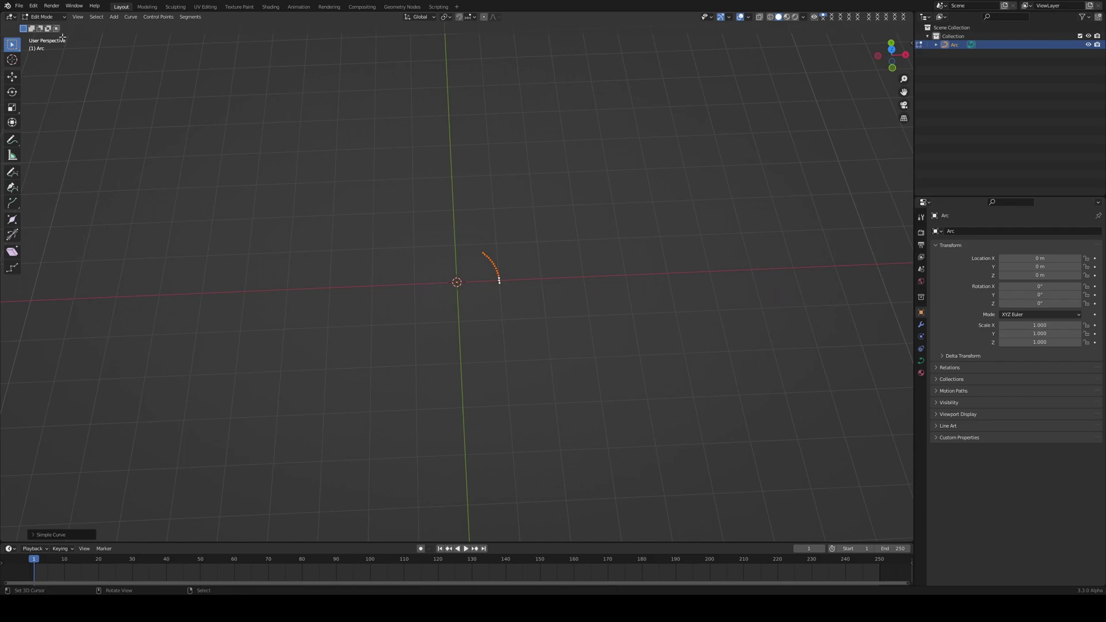
{"action": "left_click", "coordinate": [34, 5]}
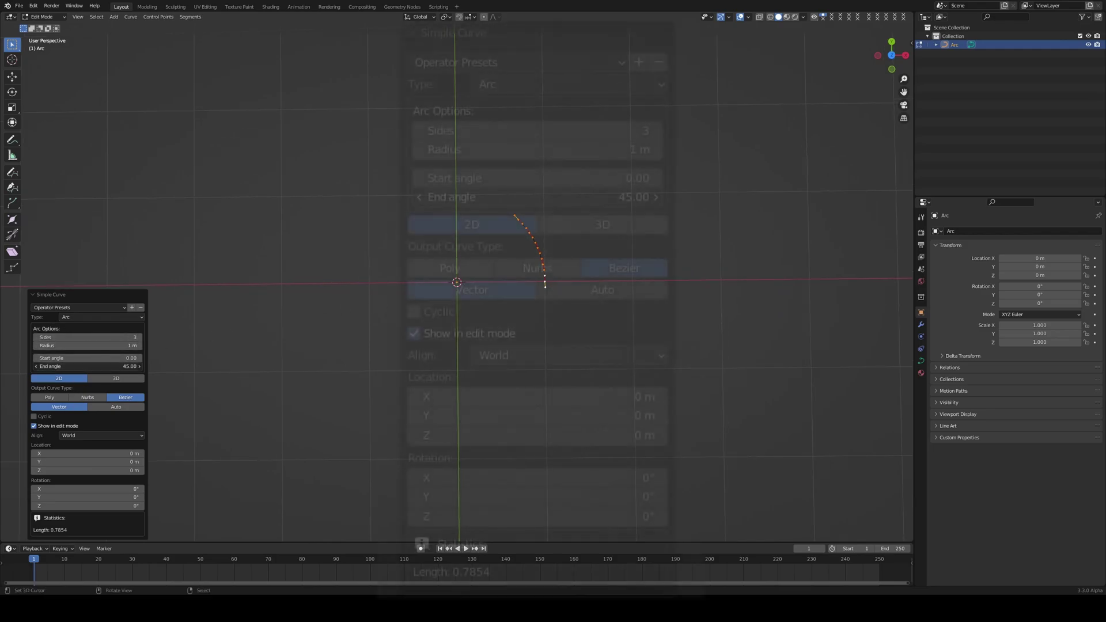
{"action": "left_click_drag", "start_coordinate": [92, 366], "coordinate": [207, 380]}
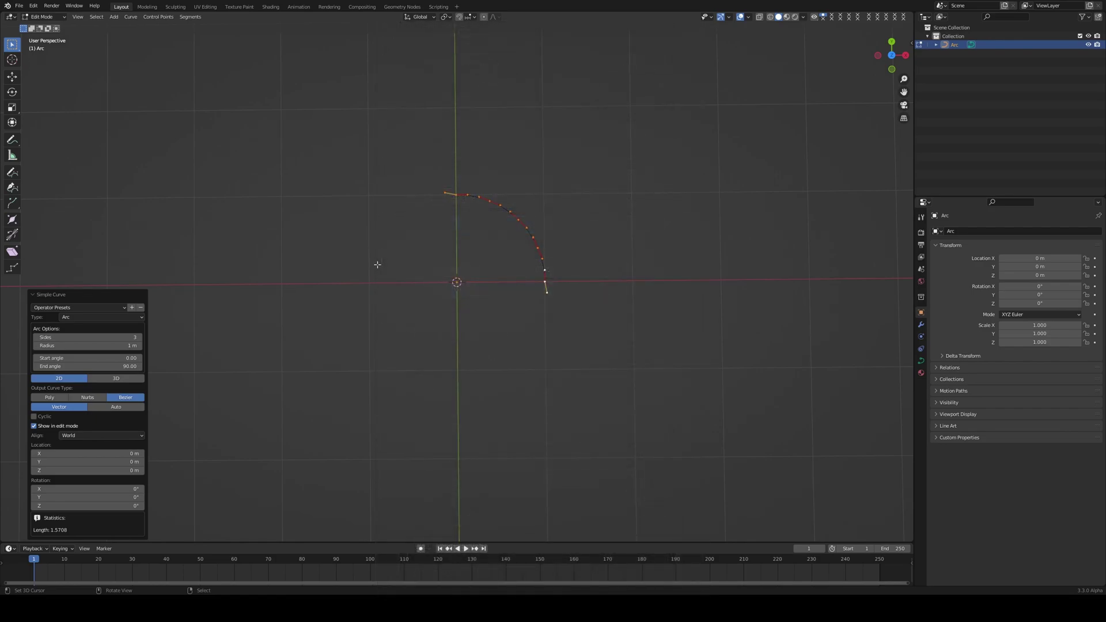
{"action": "key", "text": "Tab"}
- Scale the arc uniformly by a factor of 2 in top view
{"action": "middle_click_drag", "start_coordinate": [557, 265], "coordinate": [516, 301], "text": "shift"}
{"action": "middle_click_drag", "start_coordinate": [518, 262], "coordinate": [520, 229]}
{"action": "scroll", "coordinate": [534, 235], "scroll_direction": "down", "scroll_amount": 3}
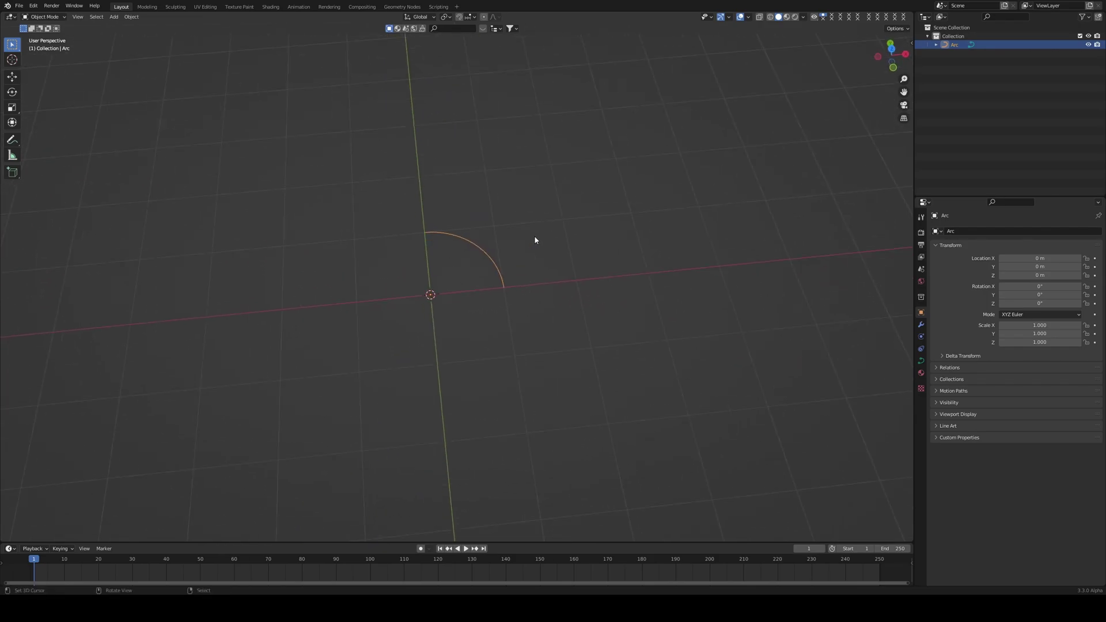
{"action": "key", "text": "KP_7"}
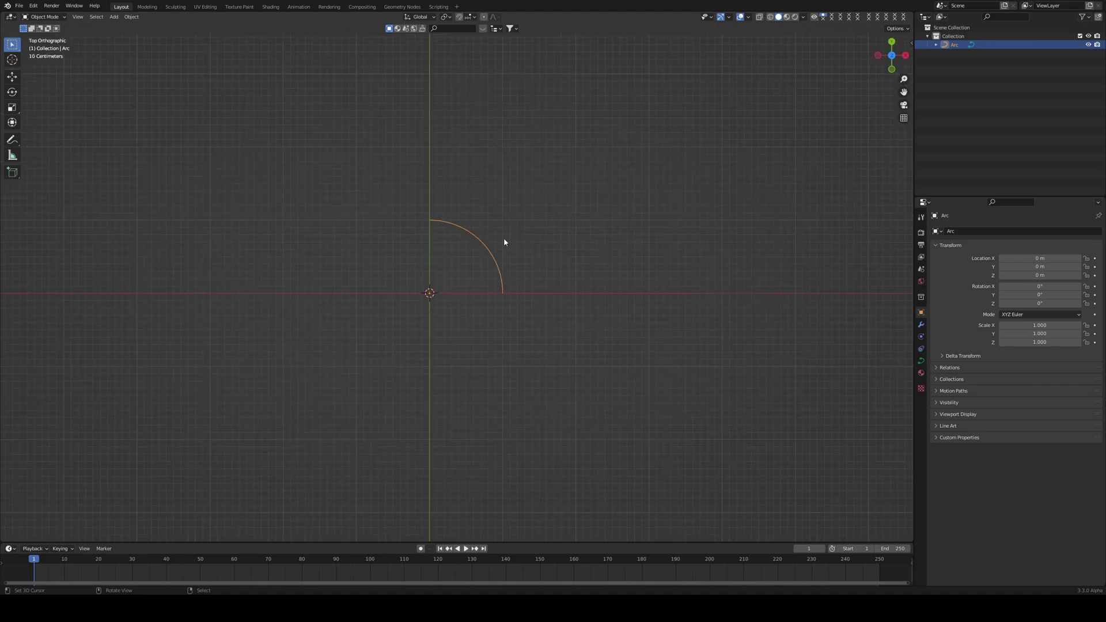
{"action": "key", "text": "s"}
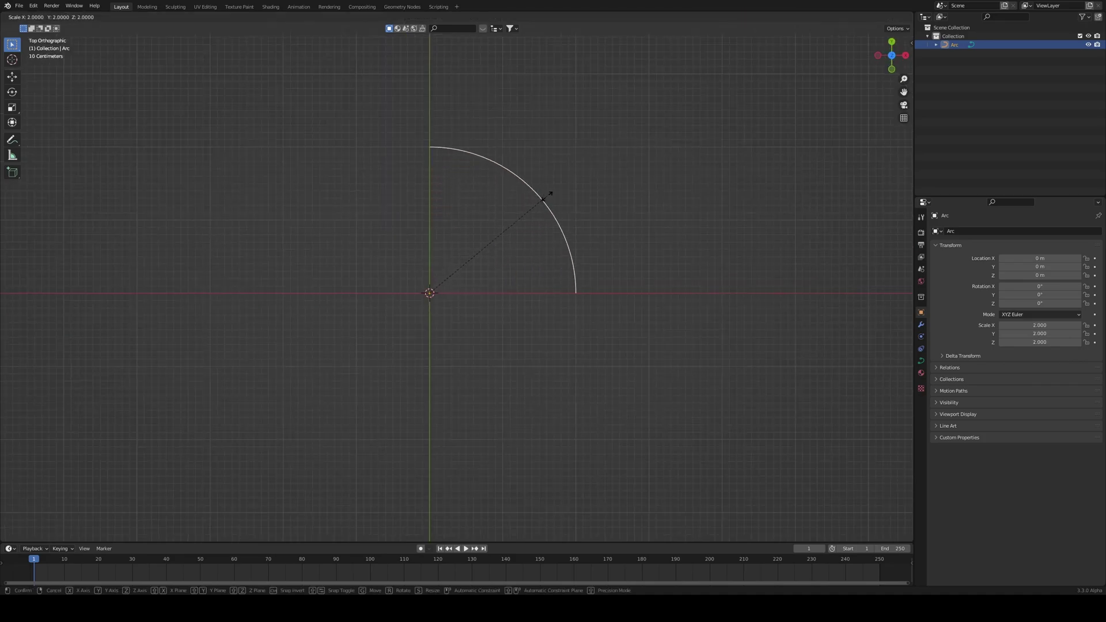
{"action": "left_click", "coordinate": [547, 196]}
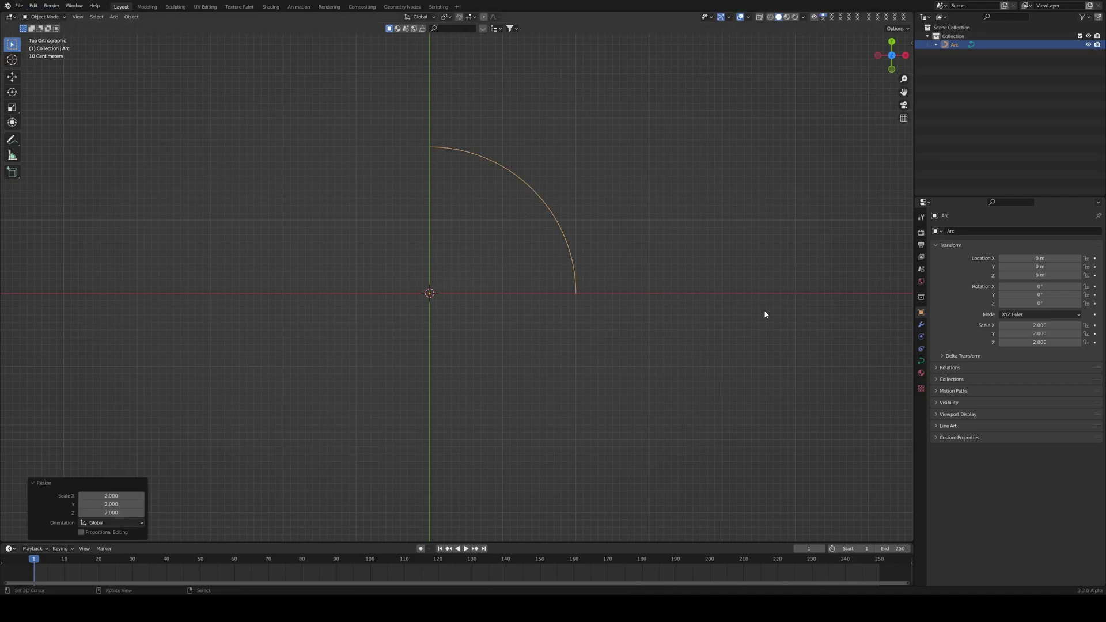
- Set the arc's Resolution Preview U to 3
{"action": "left_click", "coordinate": [920, 361]}
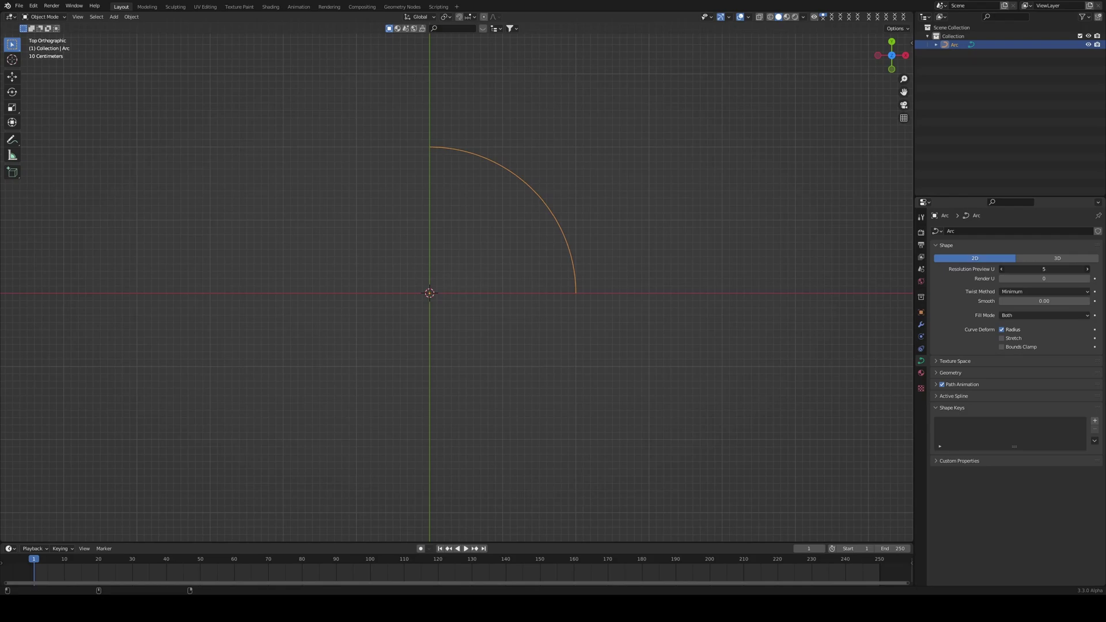
{"action": "left_click_drag", "start_coordinate": [1043, 269], "coordinate": [1025, 269]}
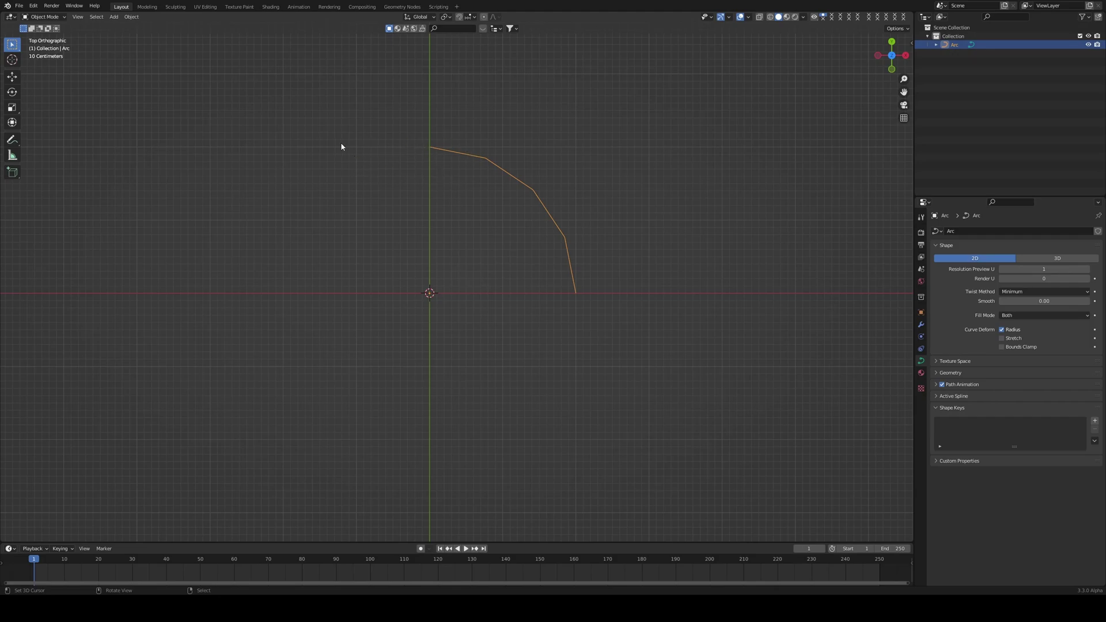
{"action": "left_click_drag", "start_coordinate": [1043, 269], "coordinate": [1063, 269]}
- Convert the arc to a mesh and back to a curve, checking its points in Edit Mode
{"action": "middle_click_drag", "start_coordinate": [597, 190], "coordinate": [580, 198], "text": "shift"}
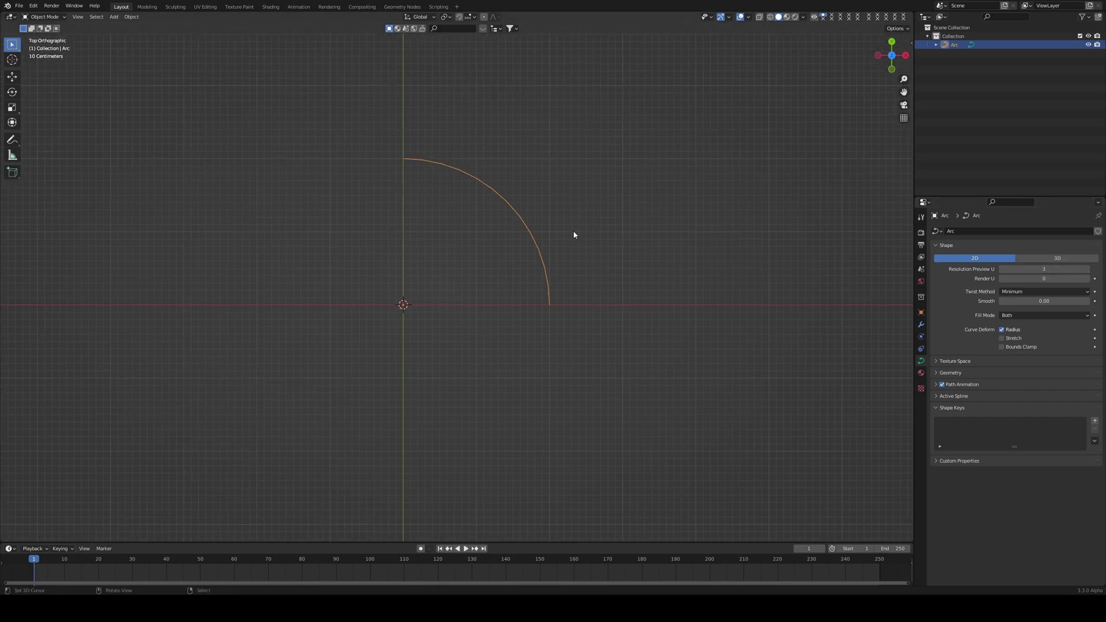
{"action": "key", "text": "alt+c"}
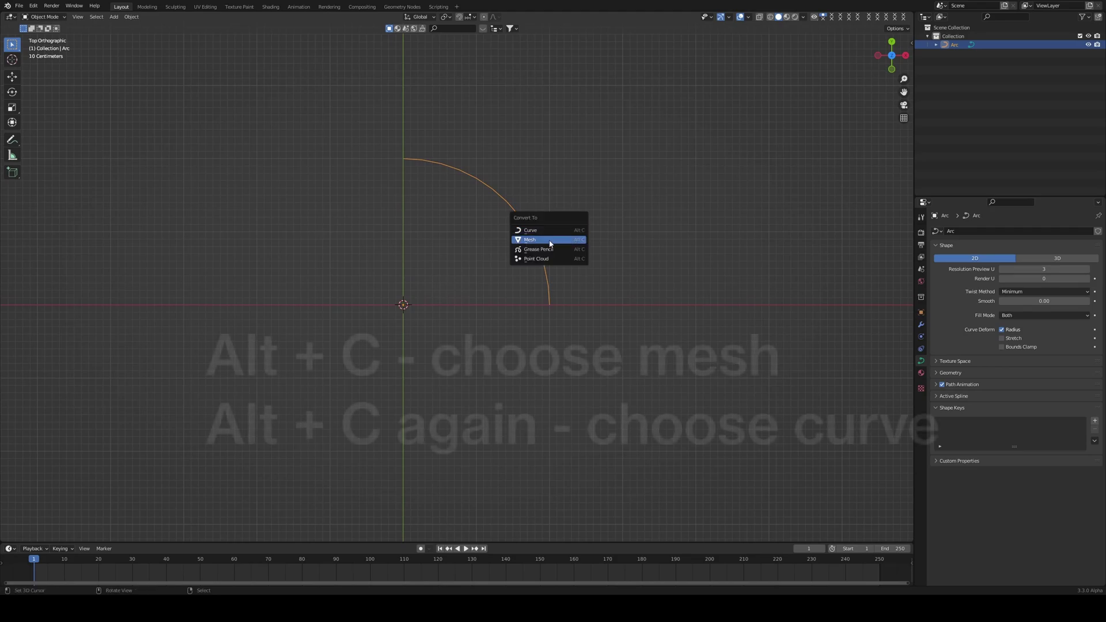
{"action": "left_click", "coordinate": [550, 244]}
{"action": "key", "text": "alt+c"}
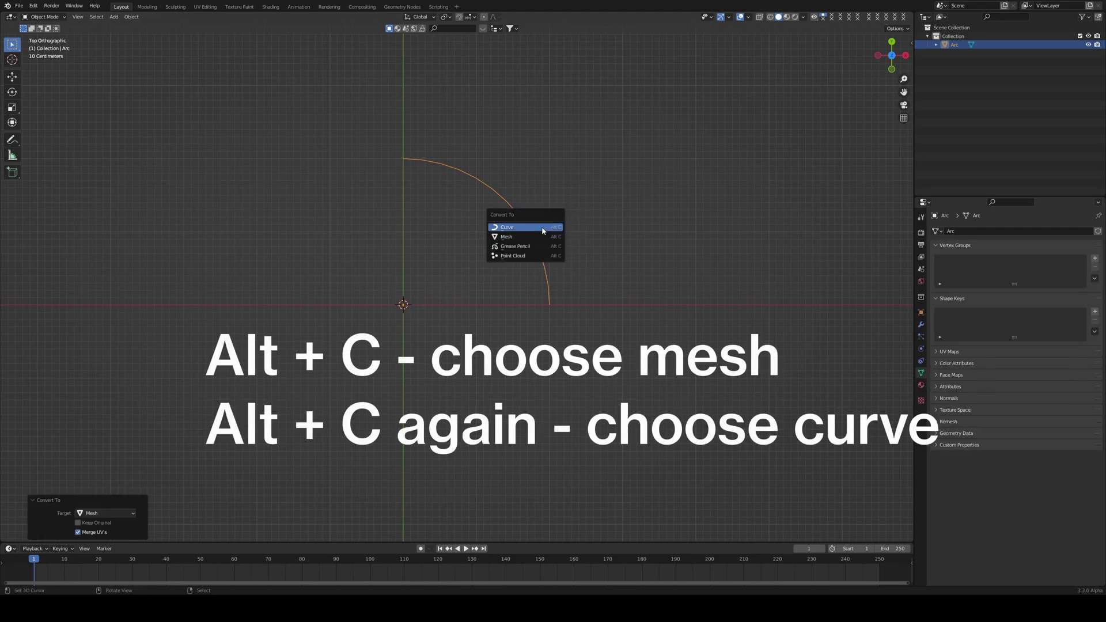
{"action": "left_click", "coordinate": [542, 227]}
{"action": "key", "text": "Tab"}
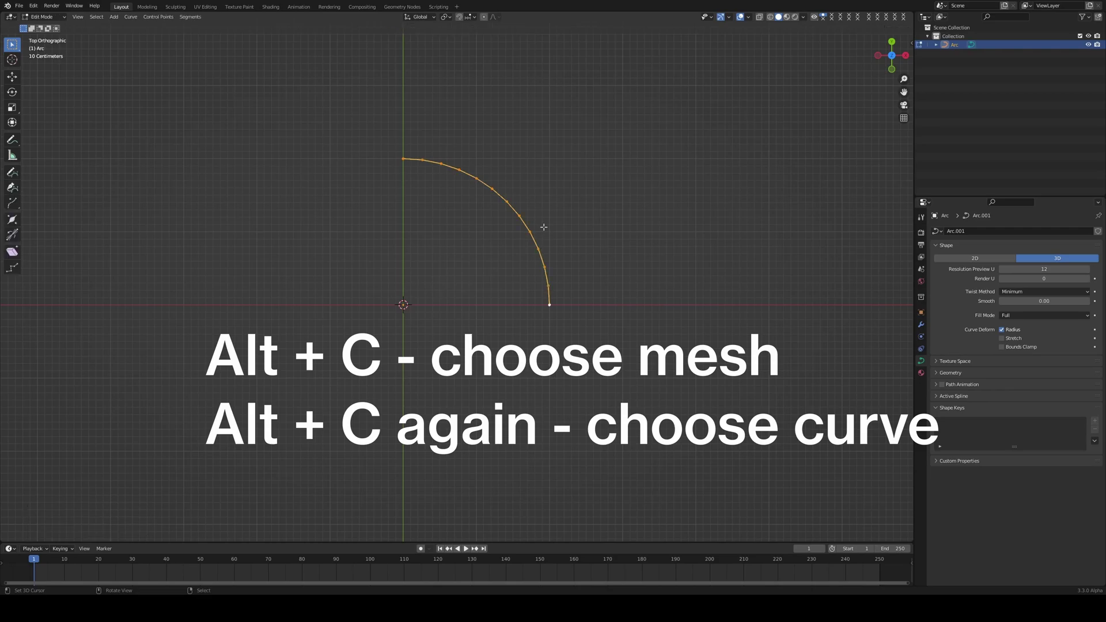
{"action": "scroll", "coordinate": [536, 68], "scroll_direction": "up", "scroll_amount": 3}
{"action": "scroll", "coordinate": [466, 178], "scroll_direction": "down", "scroll_amount": 1}
{"action": "key", "text": "Tab"}
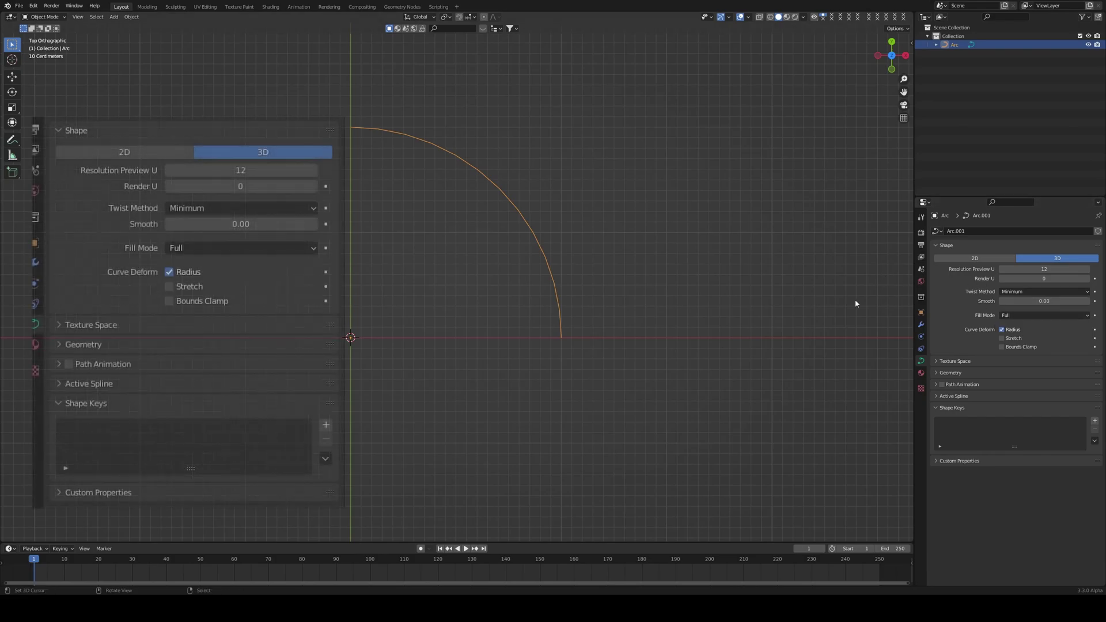
- Set the curve's Fill Mode to Half
{"action": "middle_click_drag", "start_coordinate": [812, 308], "coordinate": [691, 248]}
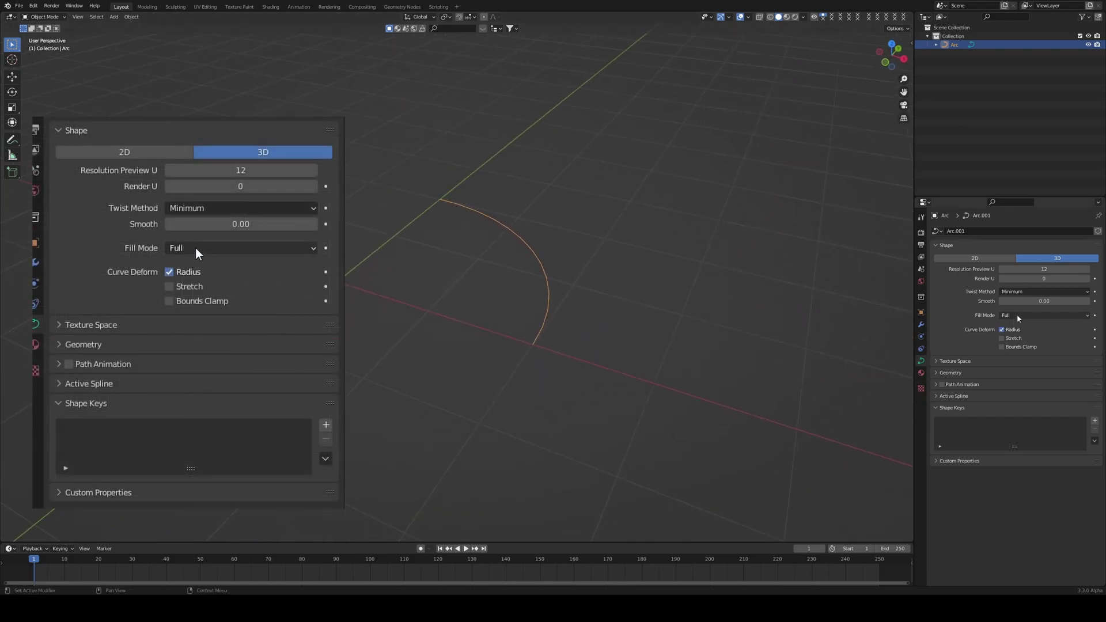
{"action": "left_click", "coordinate": [1018, 315]}
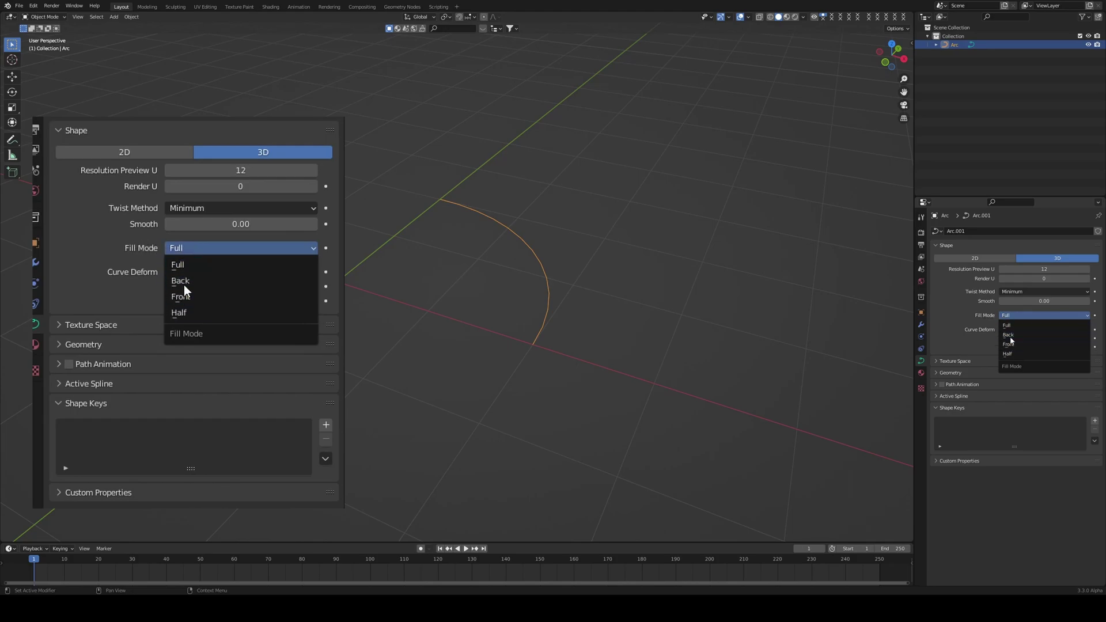
{"action": "left_click", "coordinate": [1012, 355]}
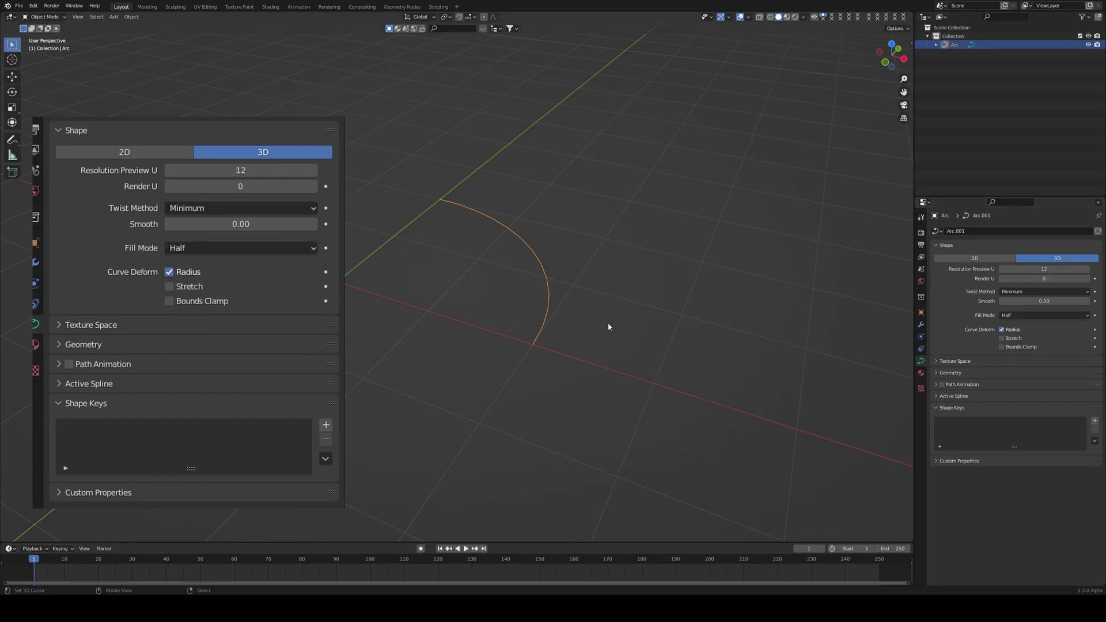
- Give the curve a round bevel with a depth of 0.25 m
{"action": "left_click", "coordinate": [953, 373]}
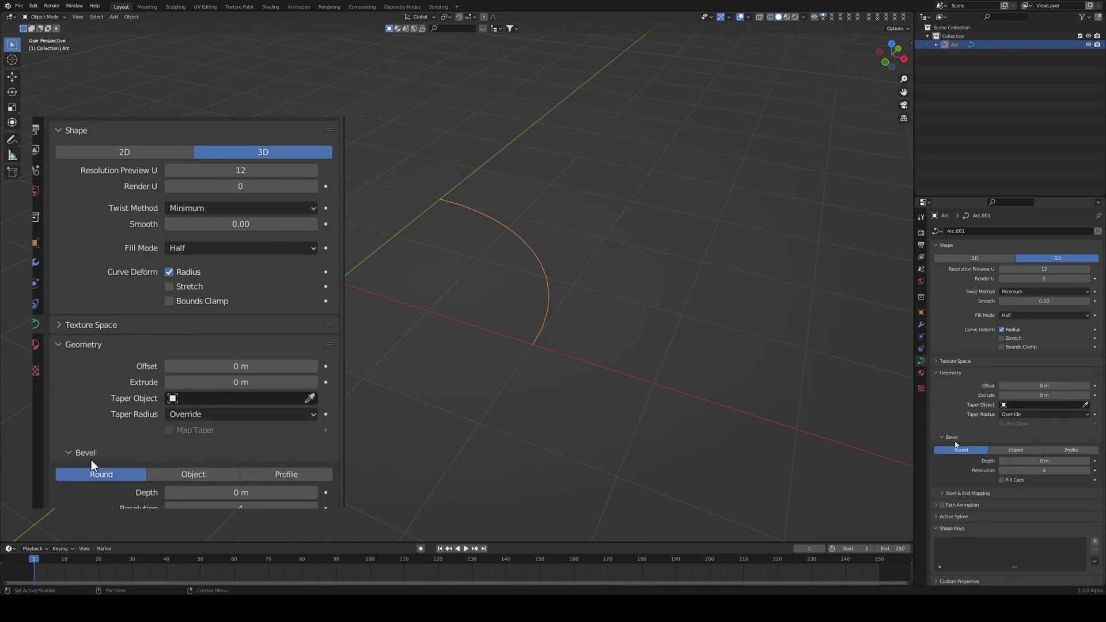
{"action": "left_click_drag", "start_coordinate": [1031, 461], "coordinate": [1072, 461]}
{"action": "left_click", "coordinate": [1050, 460]}
{"action": "key", "text": "BackSpace"}
{"action": "type", "text": "0.25"}
{"action": "key", "text": "Return"}
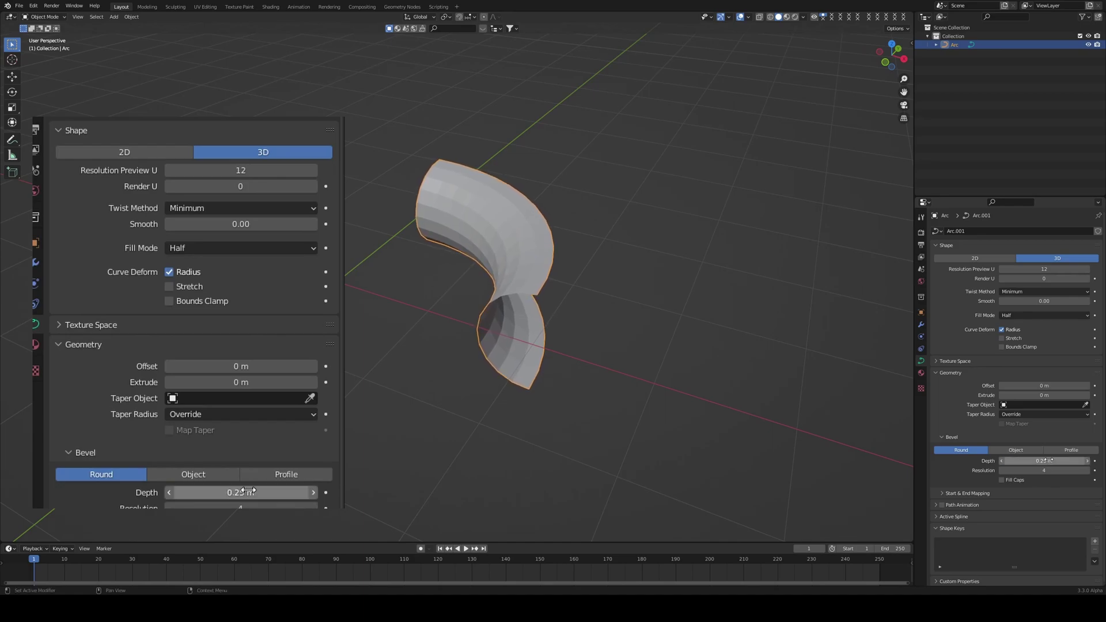
- Tilt all of the curve's points by -90° in Edit Mode so the half-pipe opens upward
{"action": "middle_click_drag", "start_coordinate": [720, 374], "coordinate": [587, 274]}
{"action": "key", "text": "Tab"}
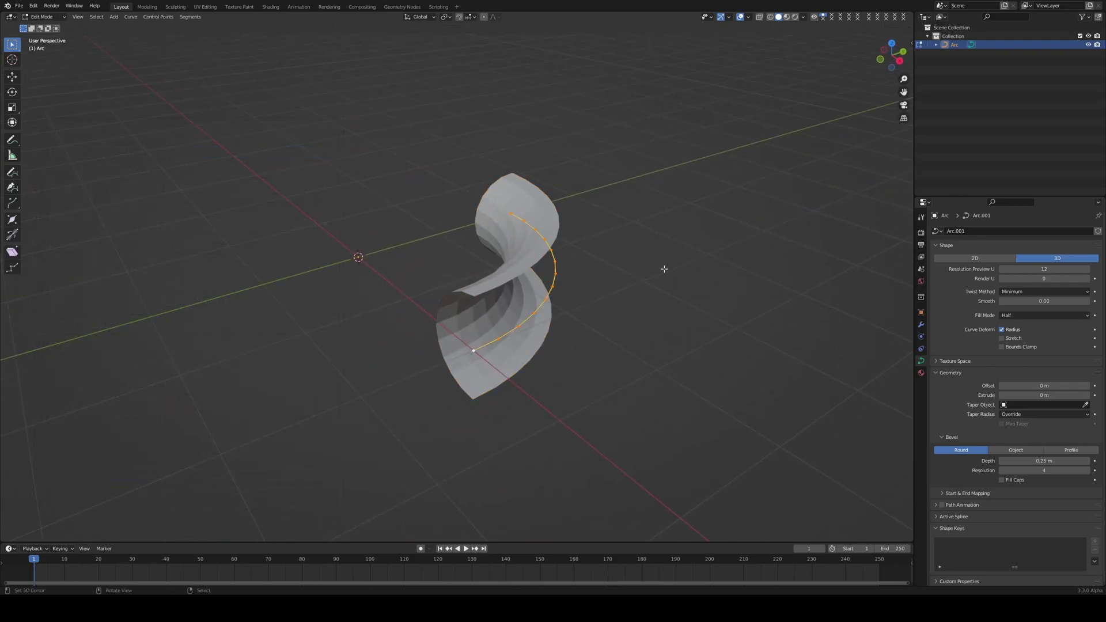
{"action": "middle_click_drag", "start_coordinate": [590, 291], "coordinate": [625, 276]}
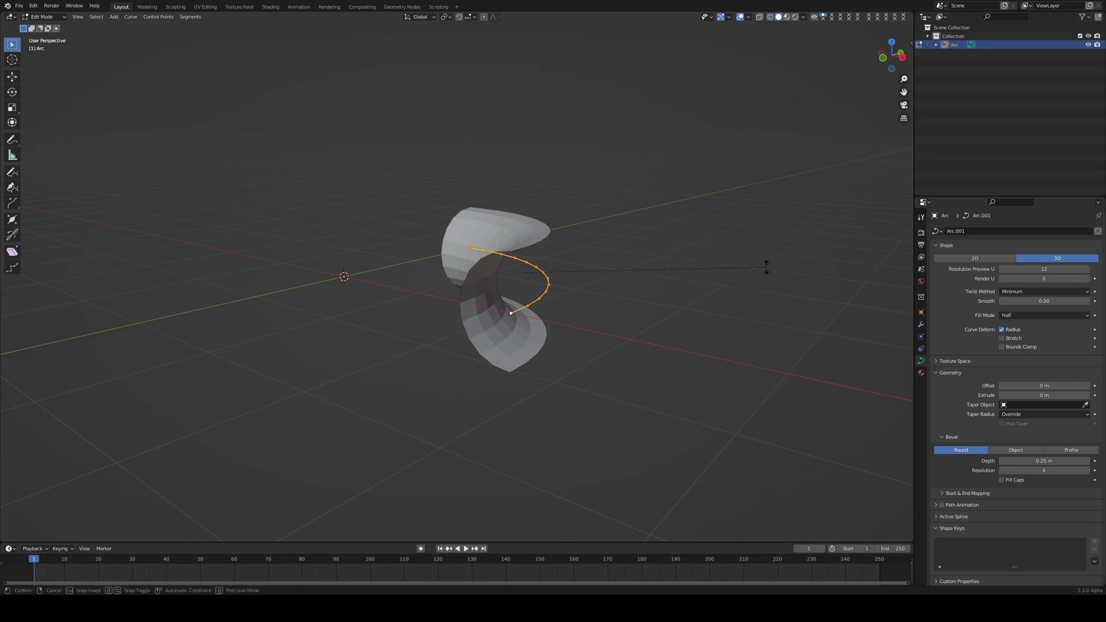
{"action": "key", "text": "ctrl+t"}
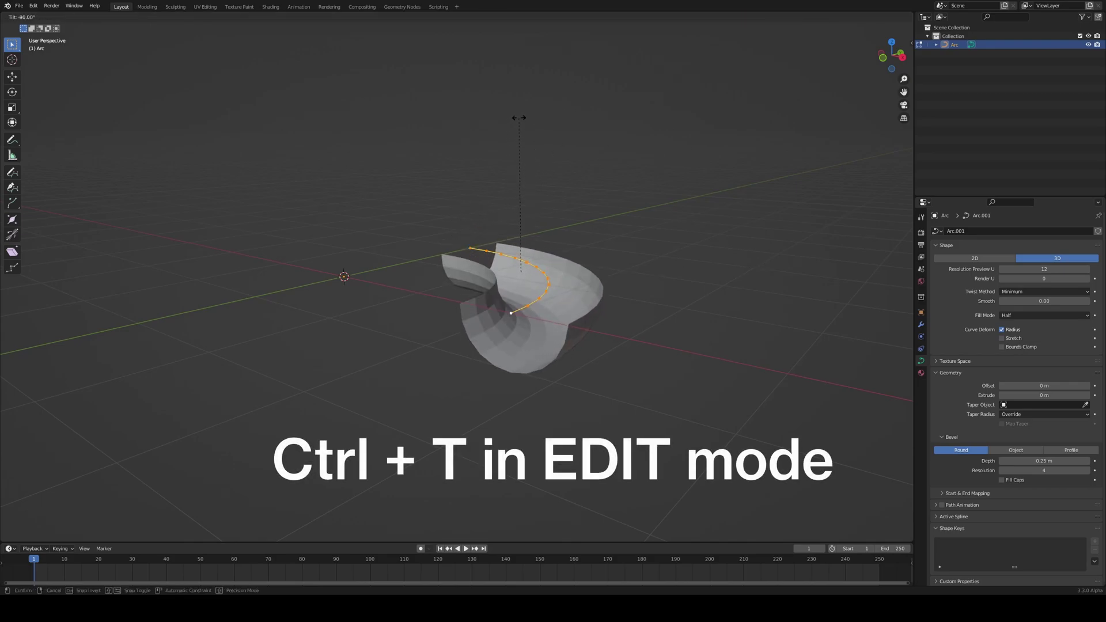
{"action": "left_click", "coordinate": [519, 117]}
- Move the curve's end point on the Y axis about -0.016 m along Y to square off that end
{"action": "middle_click_drag", "start_coordinate": [576, 259], "coordinate": [634, 318]}
{"action": "key", "text": "KP_7"}
{"action": "scroll", "coordinate": [383, 193], "scroll_direction": "up", "scroll_amount": 3}
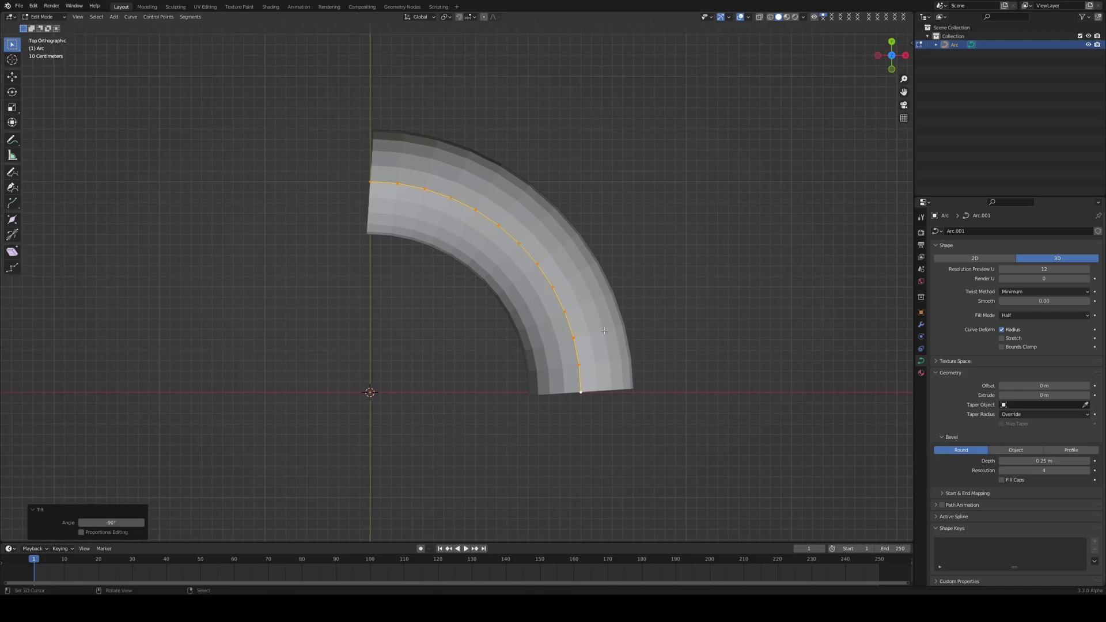
{"action": "left_click", "coordinate": [358, 167]}
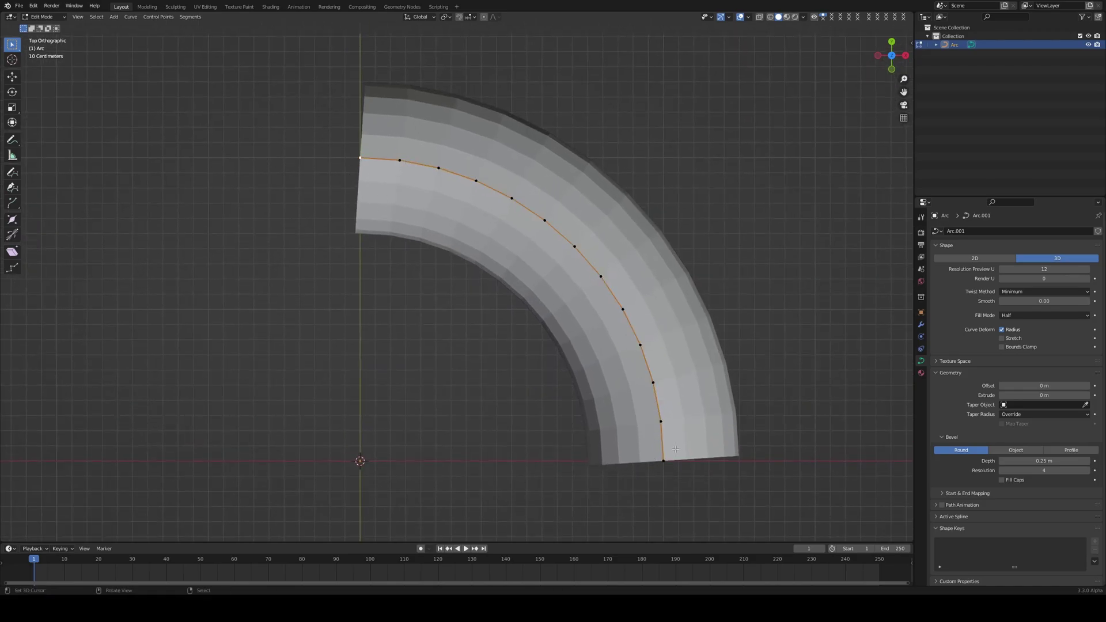
{"action": "key", "text": "g"}
{"action": "key", "text": "y"}
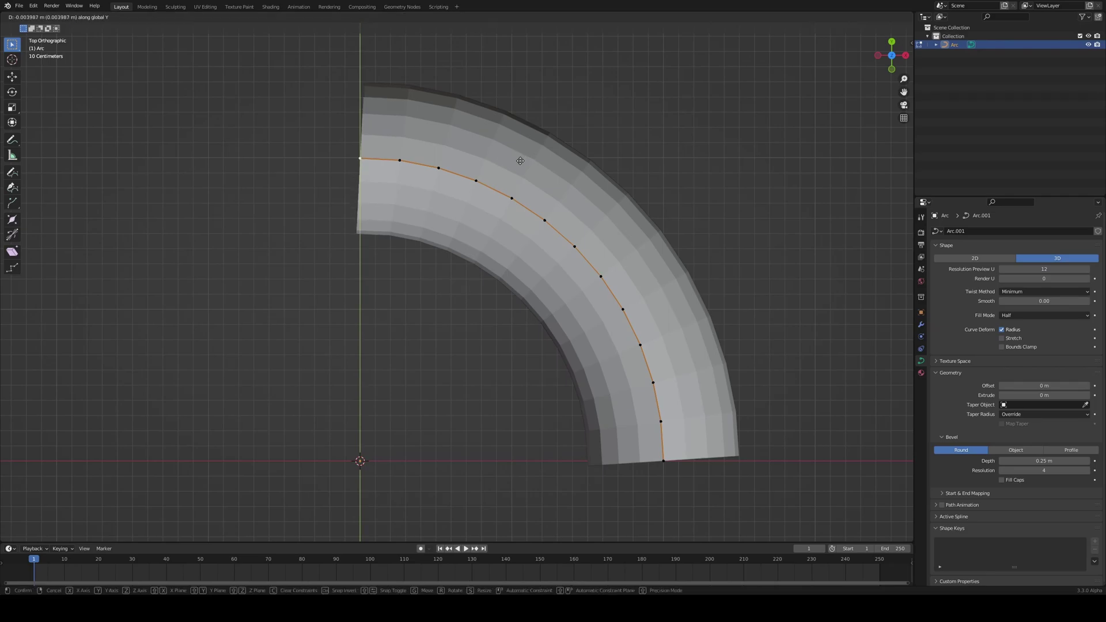
{"action": "left_click", "coordinate": [510, 178]}
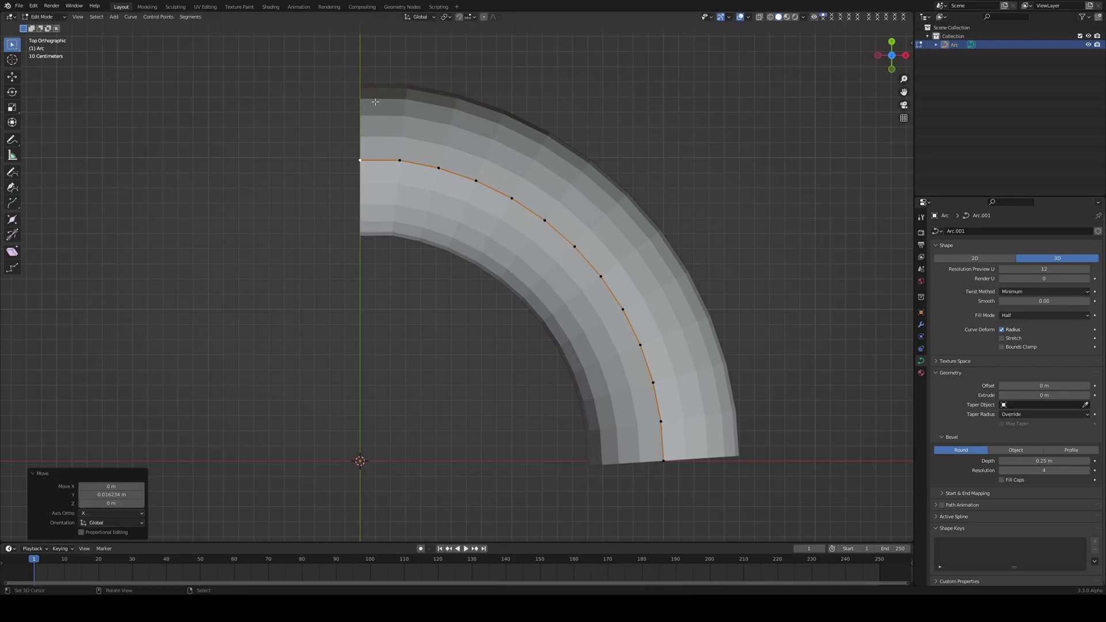
- Move the curve's end point on the X axis about -0.018 m along X to square that end, and return to Object Mode
{"action": "middle_click_drag", "start_coordinate": [510, 178], "coordinate": [490, 124], "text": "shift"}
{"action": "left_click", "coordinate": [640, 407]}
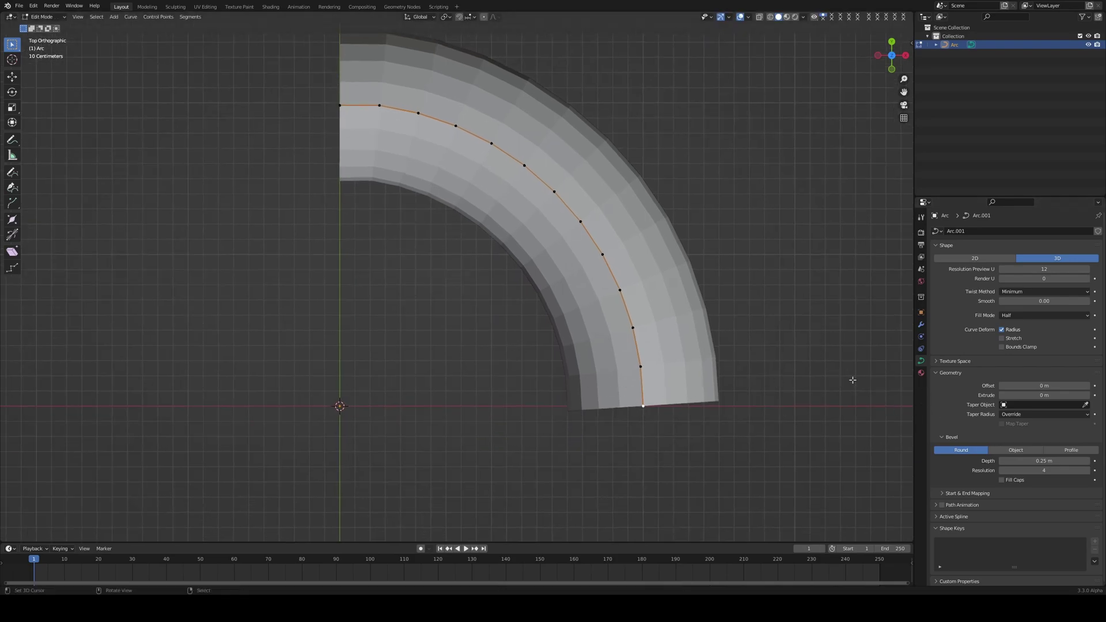
{"action": "key", "text": "g"}
{"action": "key", "text": "x"}
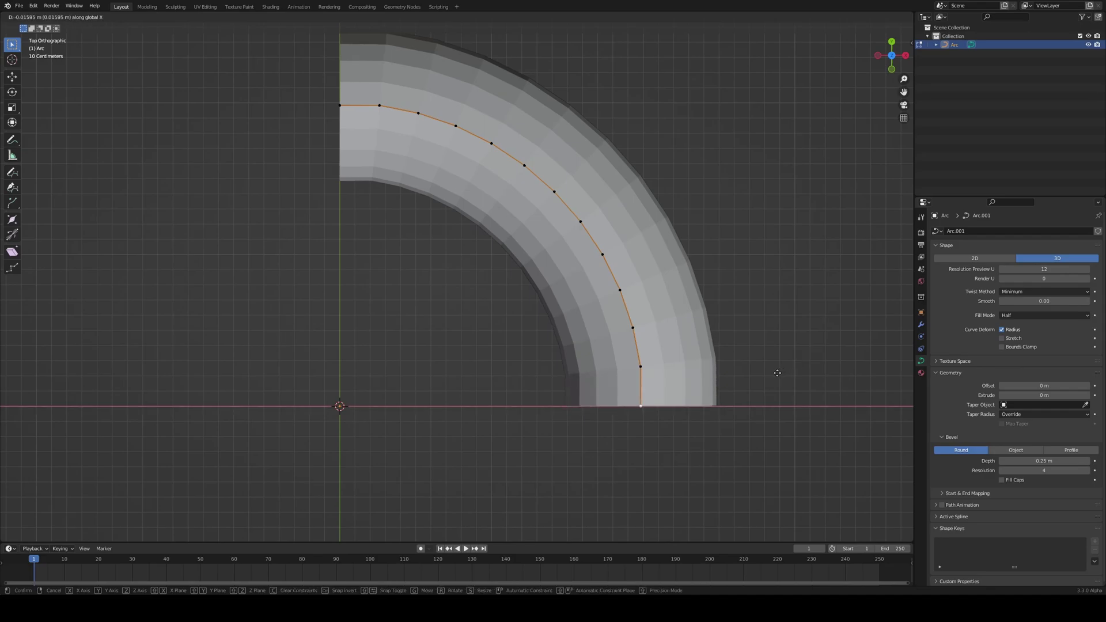
{"action": "left_click", "coordinate": [775, 373]}
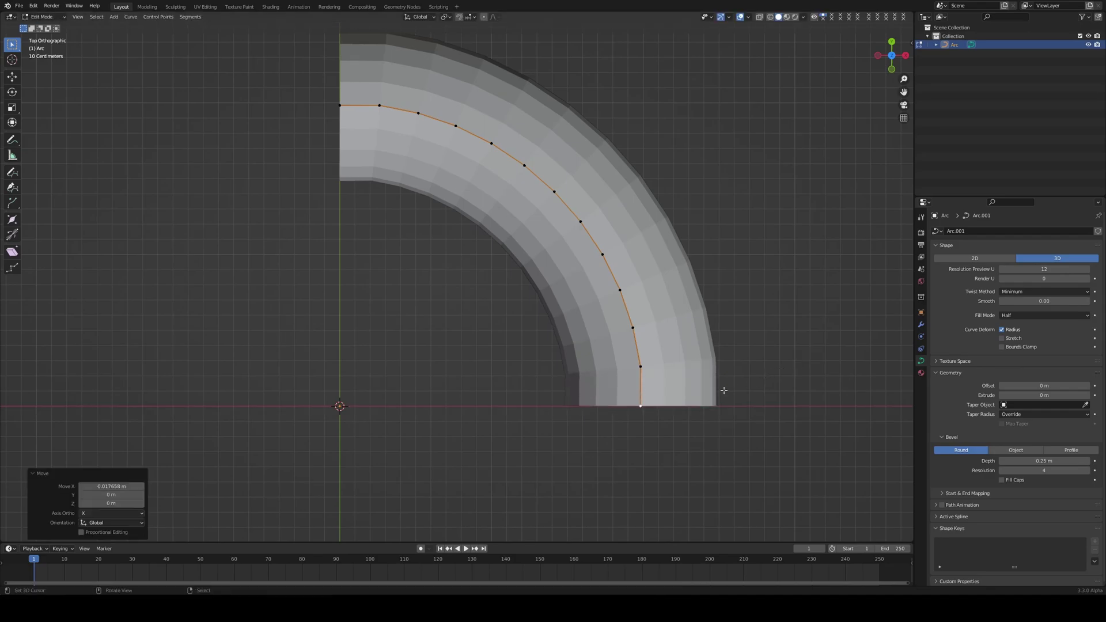
{"action": "scroll", "coordinate": [487, 316], "scroll_direction": "down", "scroll_amount": 1}
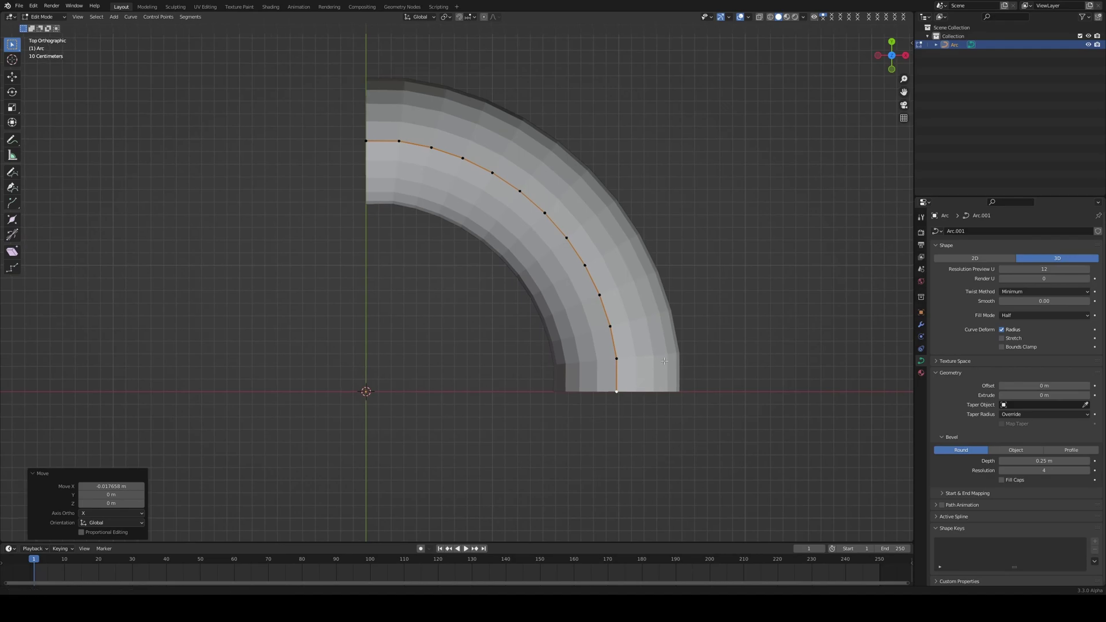
{"action": "key", "text": "Tab"}
{"action": "middle_click_drag", "start_coordinate": [640, 386], "coordinate": [685, 298]}
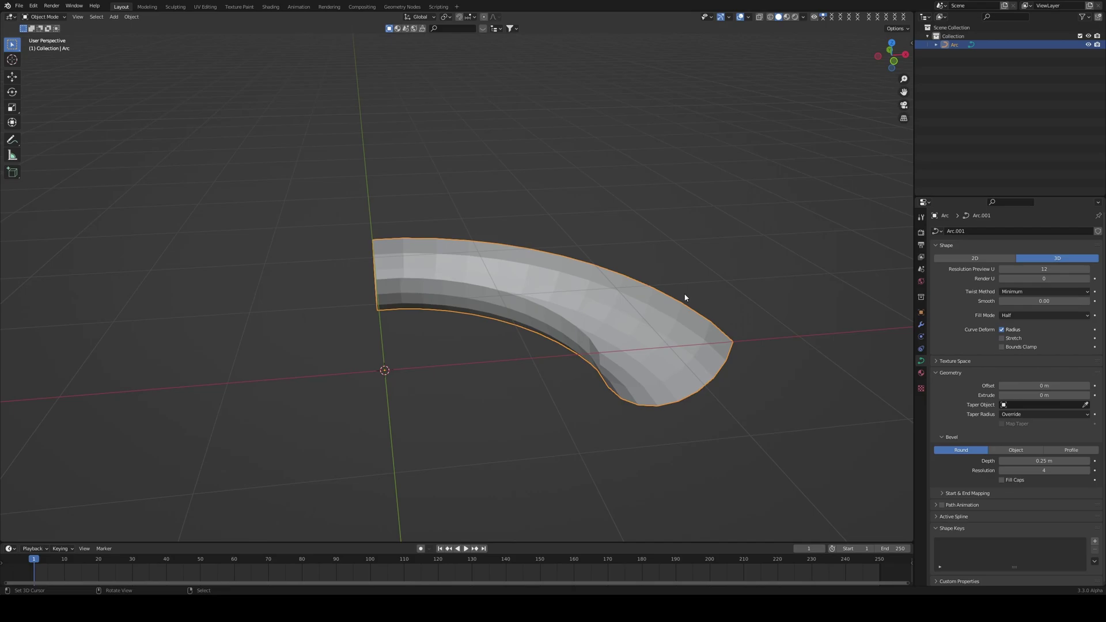
{"action": "middle_click_drag", "start_coordinate": [685, 297], "coordinate": [628, 288]}
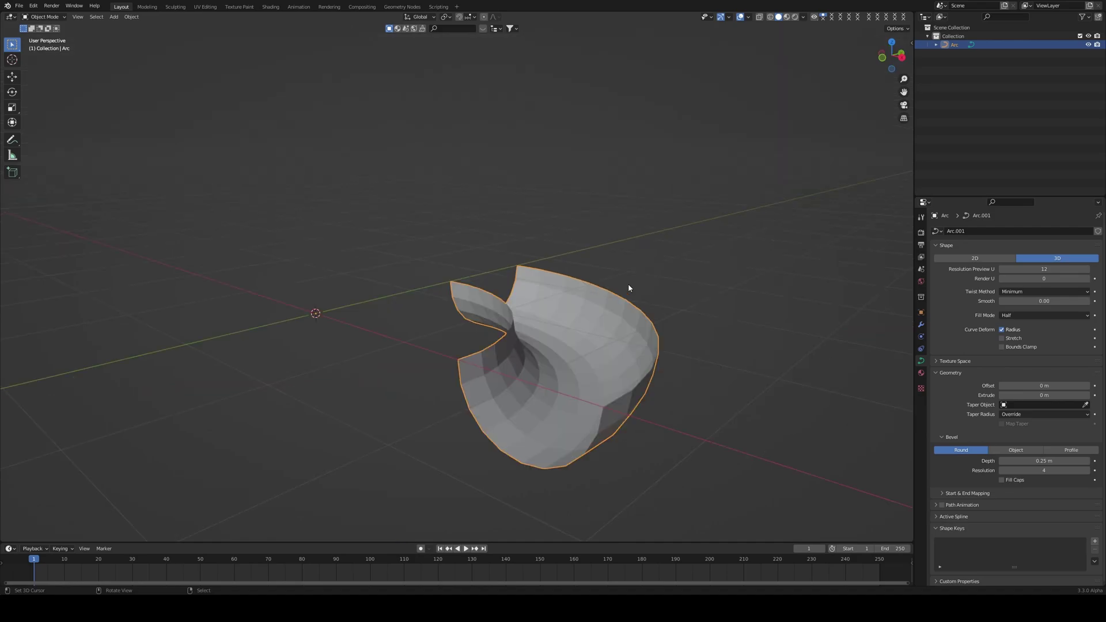
{"action": "key", "text": "KP_7"}
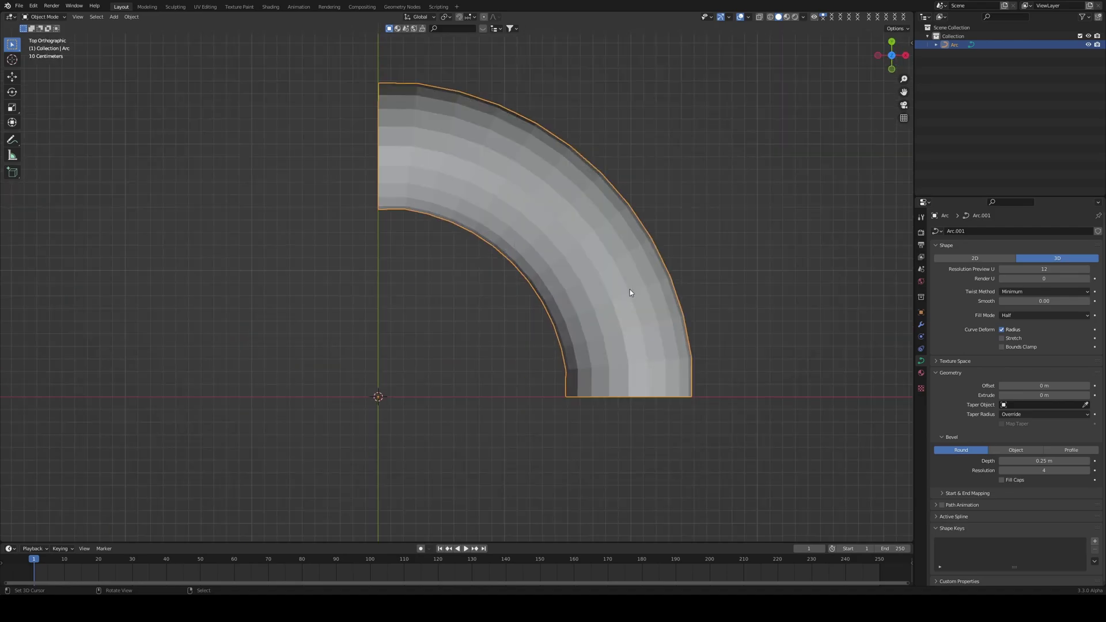
{"action": "middle_click_drag", "start_coordinate": [652, 288], "coordinate": [631, 255], "text": "shift"}
{"action": "scroll", "coordinate": [636, 240], "scroll_direction": "down", "scroll_amount": 2}
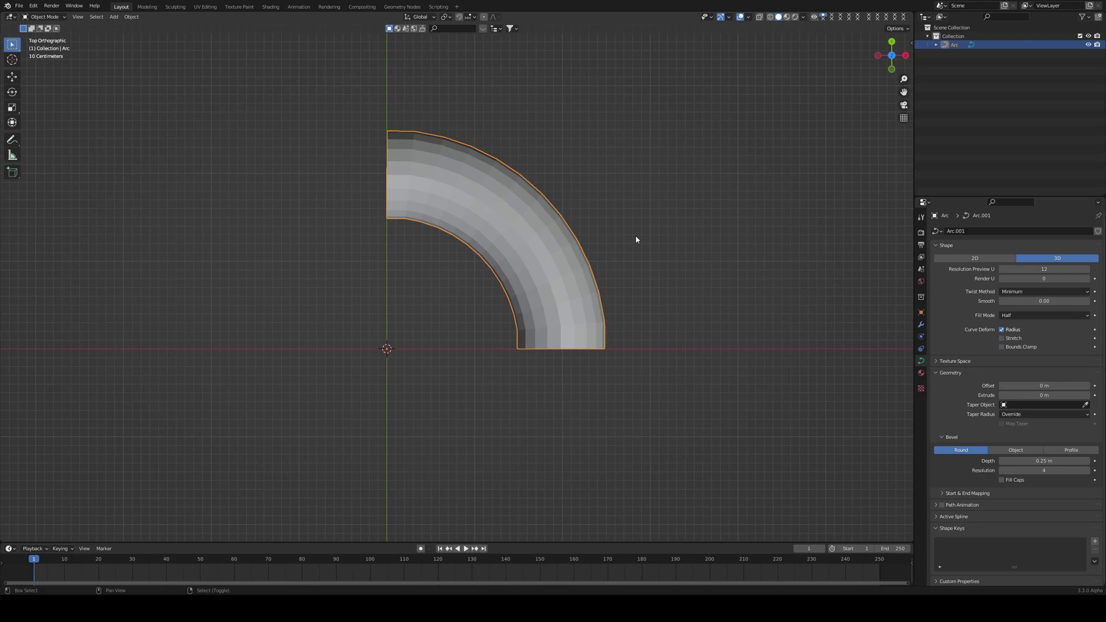
- Duplicate the arc and rotate the copy a quarter turn clockwise about Z to continue the bend into a half circle
{"action": "key", "text": "shift+d"}
{"action": "key", "text": "r"}
{"action": "key", "text": "z"}
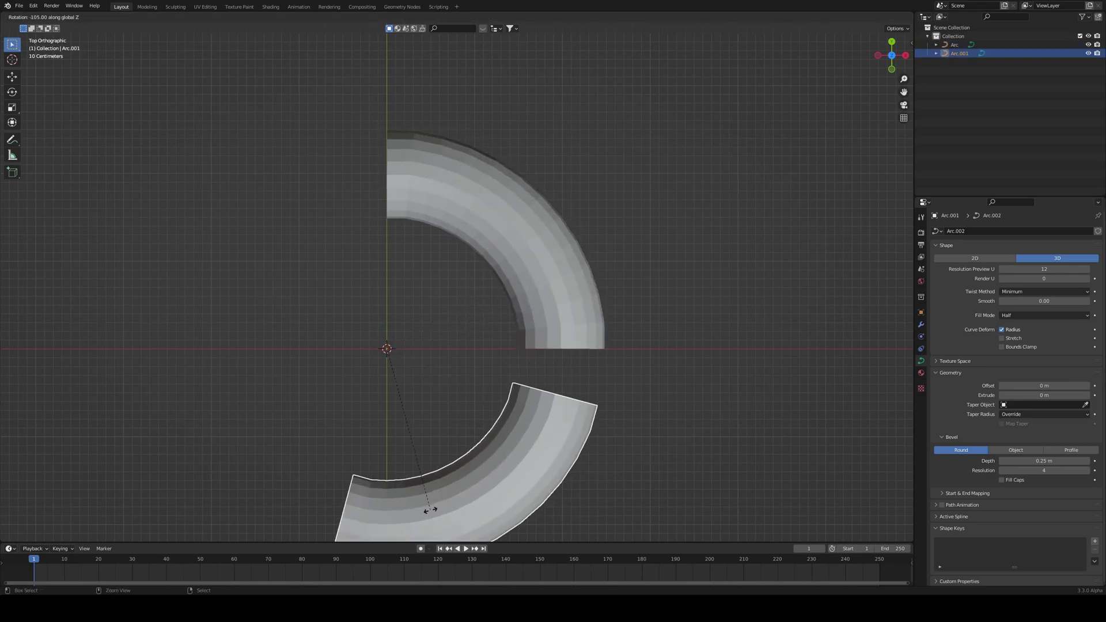
{"action": "left_click", "coordinate": [455, 494]}
{"action": "middle_click_drag", "start_coordinate": [461, 496], "coordinate": [655, 305]}
{"action": "key", "text": "KP_7"}
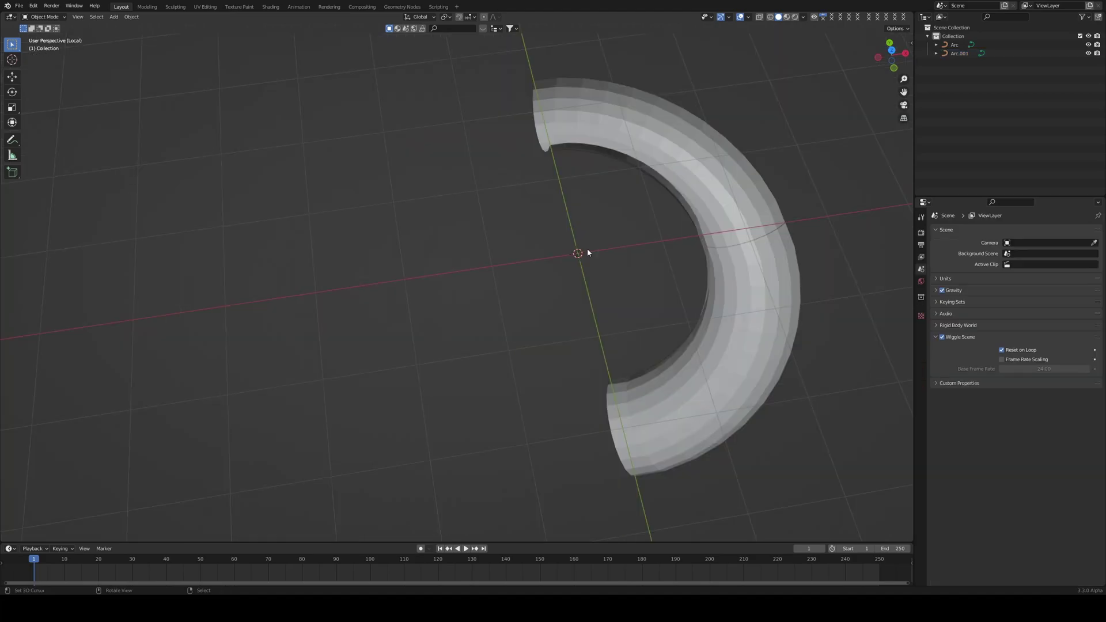
{"action": "key", "text": "KP_7"}
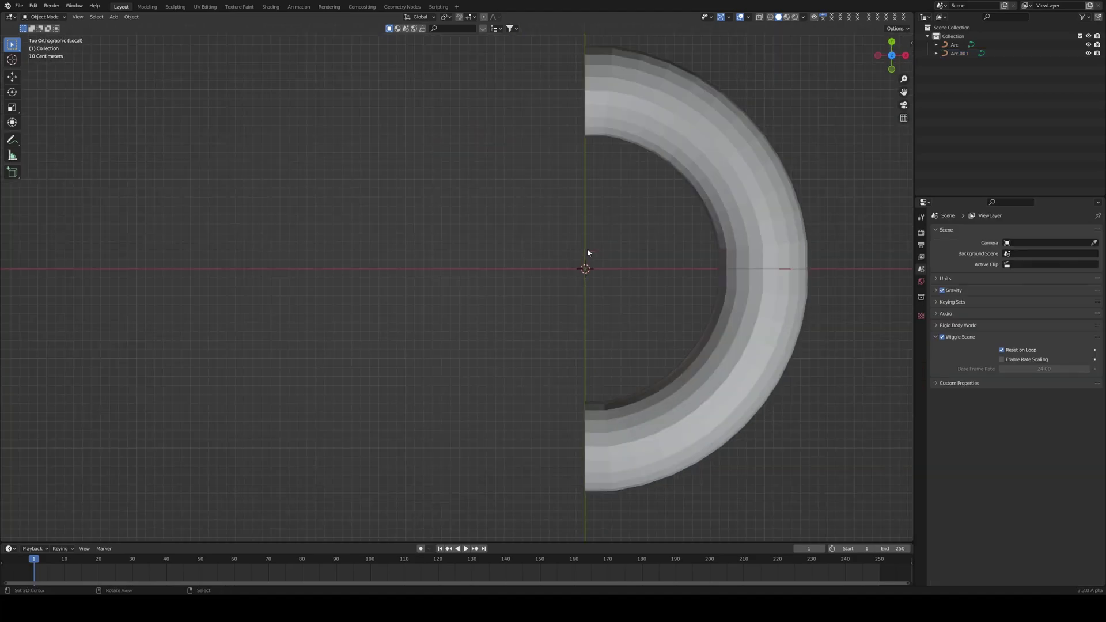
- Add a path curve at the origin and scale it by 0.6 along X
{"action": "key", "text": "shift+a"}
{"action": "mouse_move", "coordinate": [510, 199]}
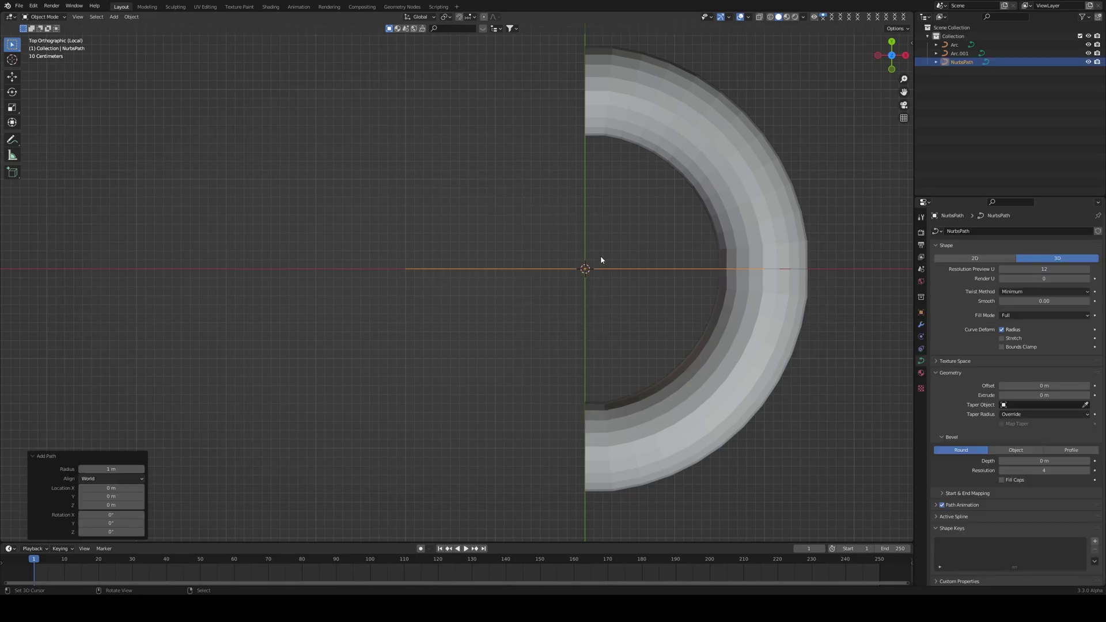
{"action": "left_click", "coordinate": [549, 234]}
{"action": "key", "text": "s"}
{"action": "key", "text": "x"}
{"action": "left_click", "coordinate": [752, 299]}
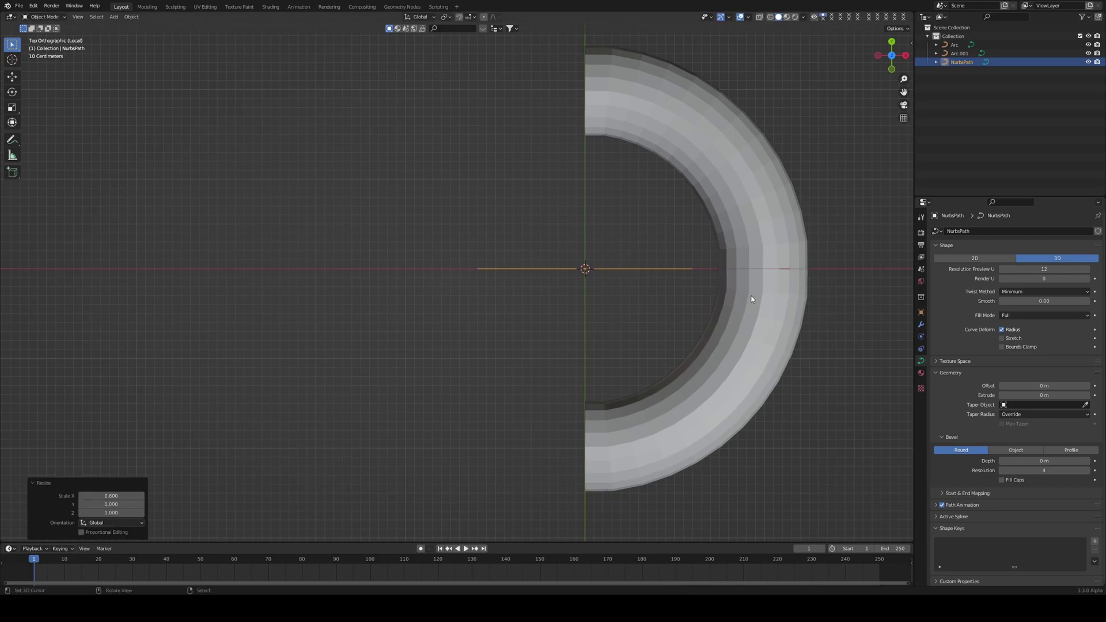
- Move the path about -2 m in Y and along X so its end meets the lower arc's open end at the Y axis
{"action": "key", "text": "g"}
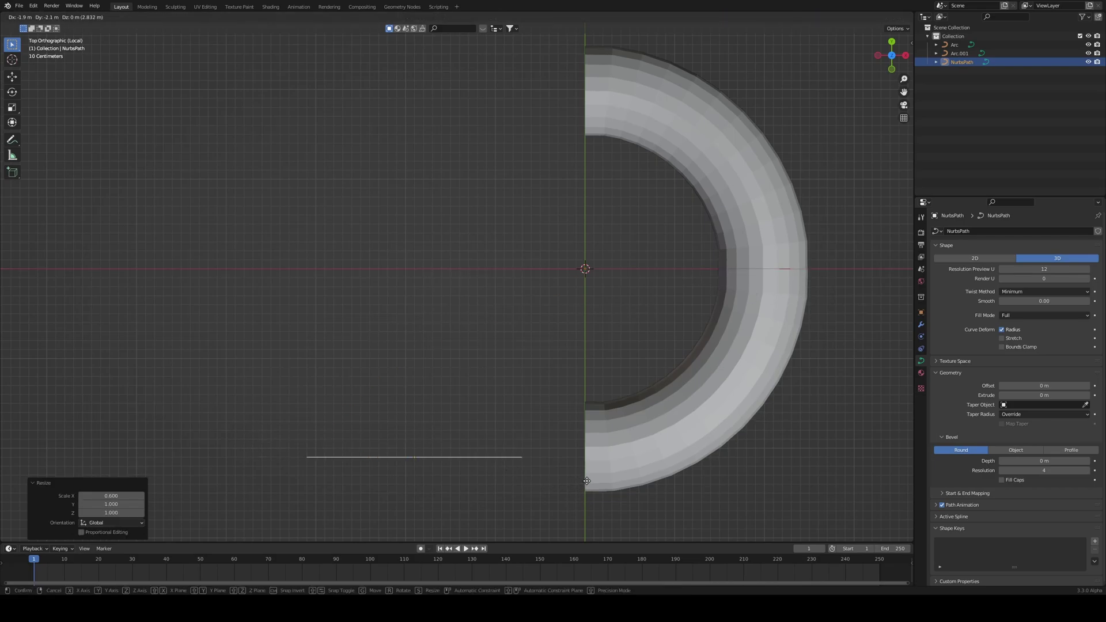
{"action": "left_click", "coordinate": [617, 475]}
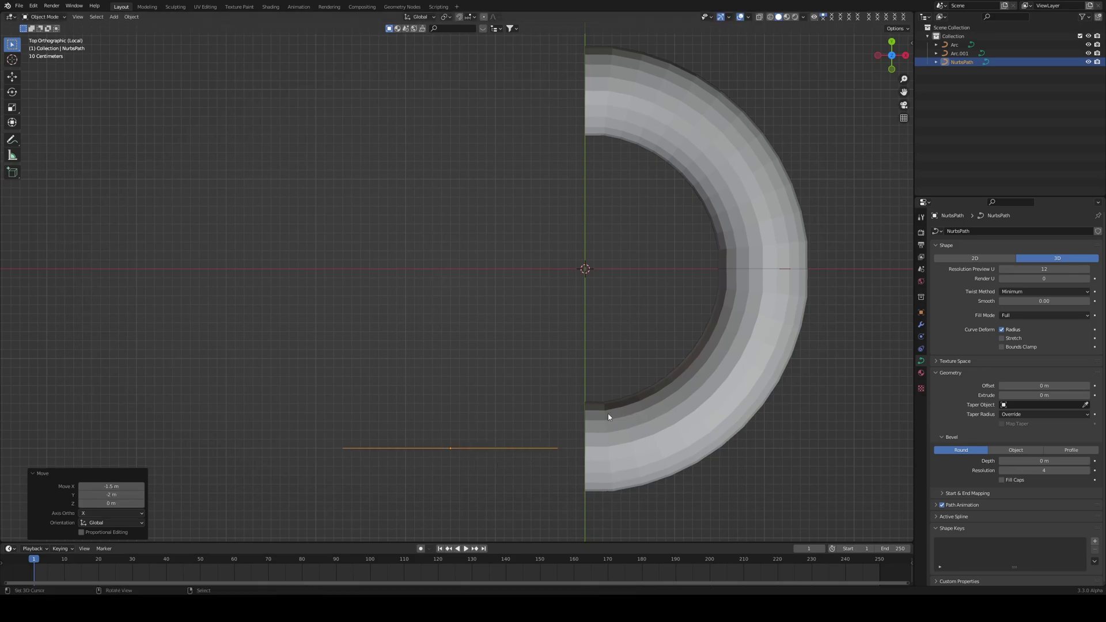
{"action": "key", "text": "g"}
{"action": "key", "text": "x"}
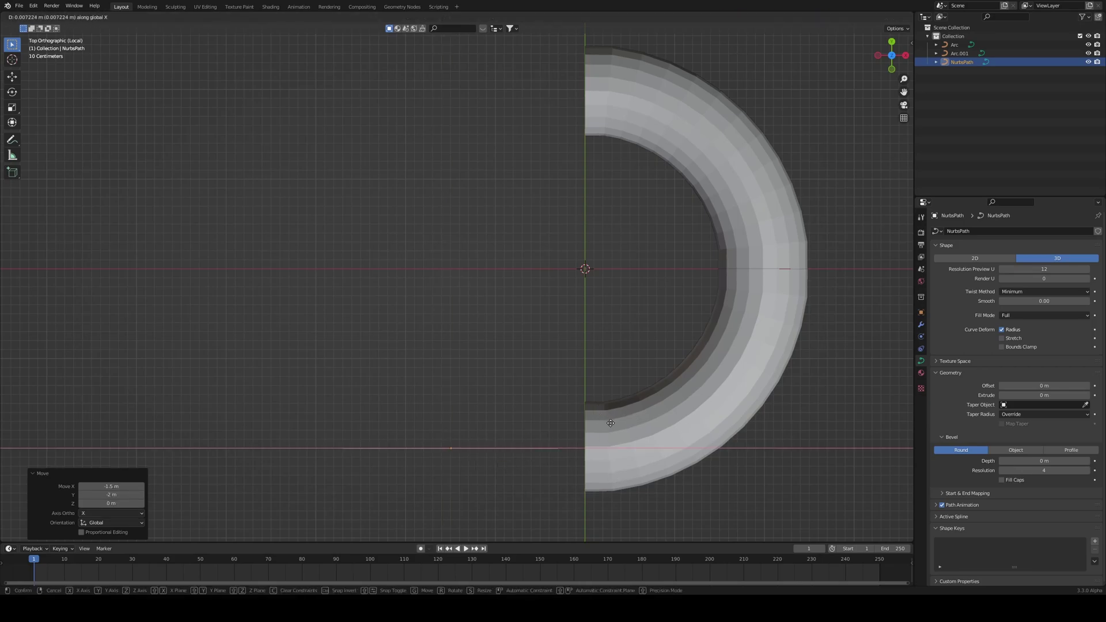
{"action": "left_click", "coordinate": [845, 396]}
{"action": "middle_click_drag", "start_coordinate": [570, 435], "coordinate": [536, 397], "text": "shift"}
- Set the straight path's fill mode to Half and its bevel depth to 0.25 m
{"action": "left_click", "coordinate": [588, 398]}
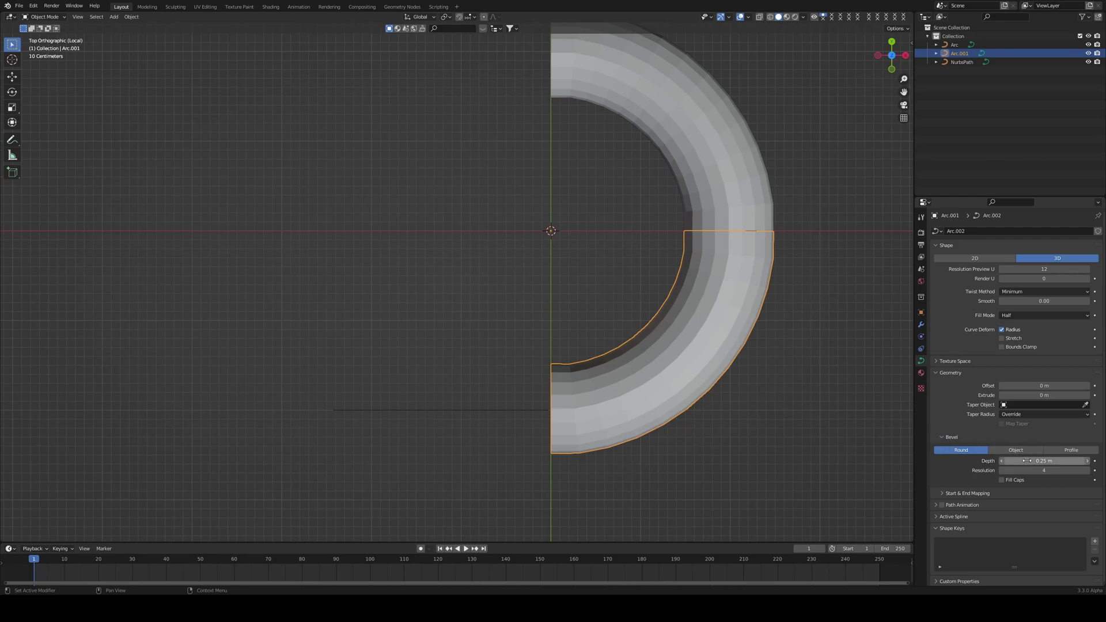
{"action": "left_click", "coordinate": [505, 412]}
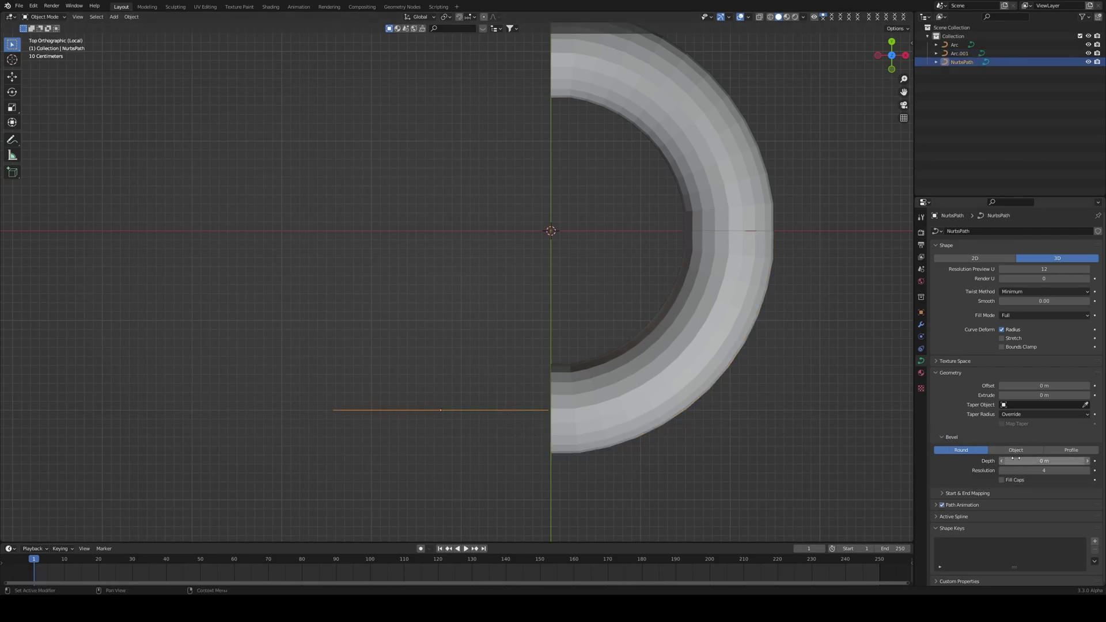
{"action": "left_click", "coordinate": [1017, 316]}
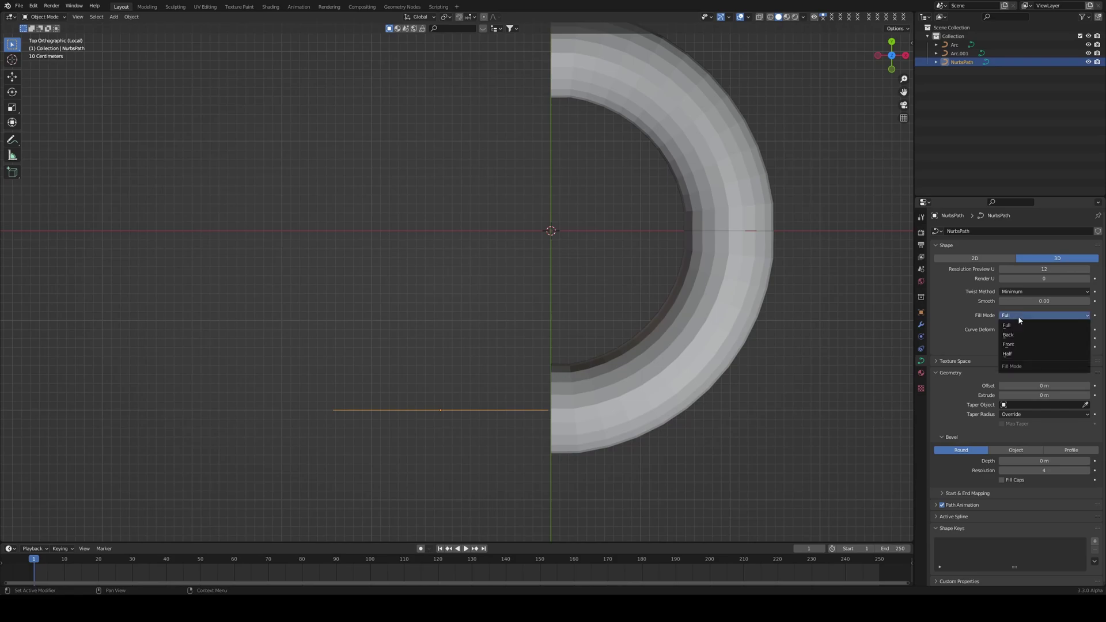
{"action": "left_click", "coordinate": [1009, 354]}
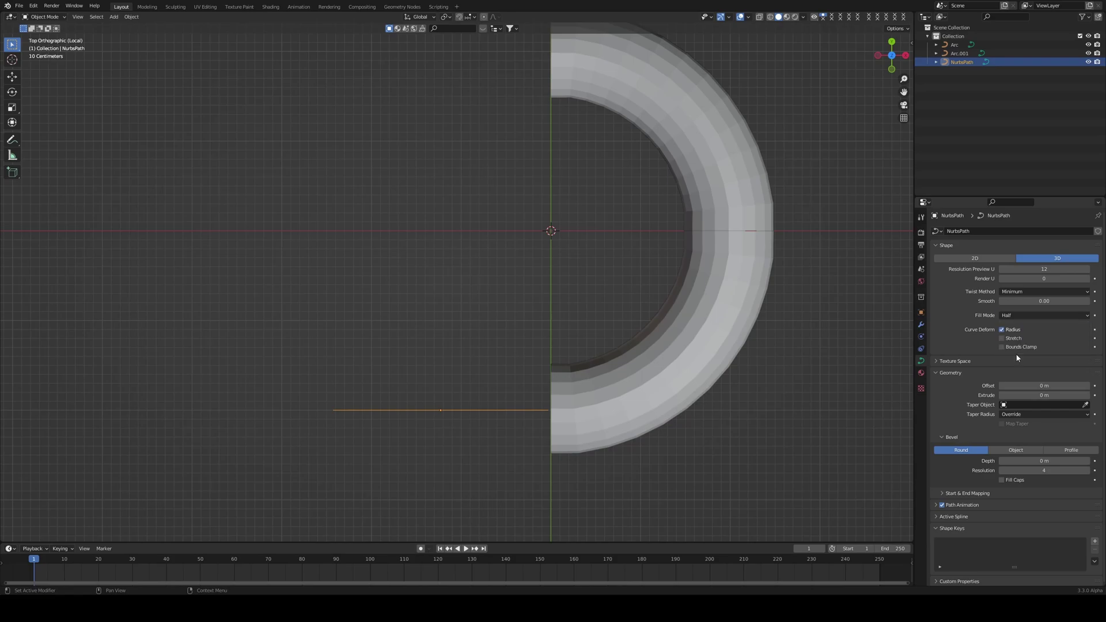
{"action": "left_click", "coordinate": [1031, 461]}
{"action": "key", "text": "BackSpace"}
{"action": "type", "text": "0.25"}
{"action": "key", "text": "Return"}
- Apply the straight piece's scale and rotate it -90° about the X axis so the half-pipe opens upward
{"action": "middle_click_drag", "start_coordinate": [720, 322], "coordinate": [824, 335]}
{"action": "key", "text": "ctrl+a"}
{"action": "left_click", "coordinate": [766, 363]}
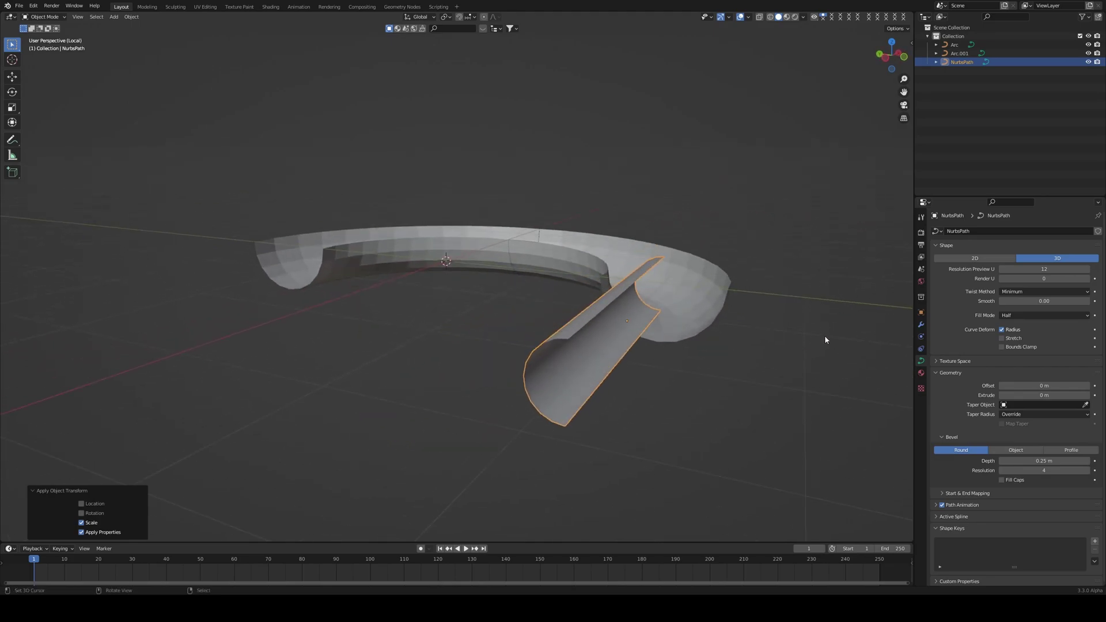
{"action": "type", "text": "ryx-90"}
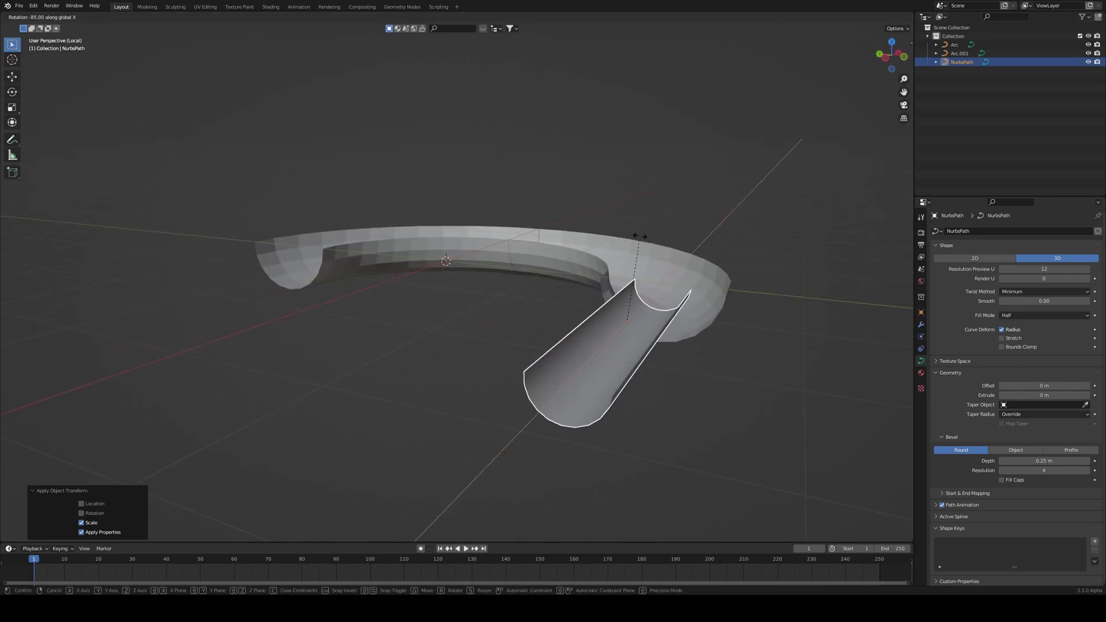
{"action": "key", "text": "Return"}
{"action": "key", "text": "KP_1"}
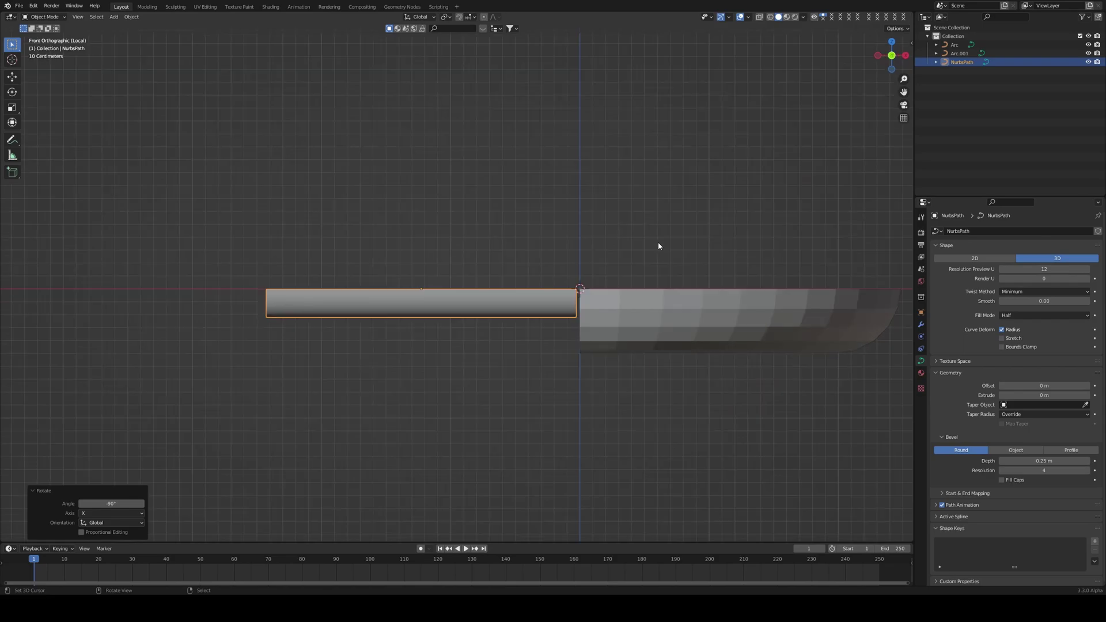
- Increase the straight piece's bevel depth to 0.564 m to match the arc's width
{"action": "middle_click_drag", "start_coordinate": [657, 244], "coordinate": [772, 279]}
{"action": "left_click_drag", "start_coordinate": [1044, 460], "coordinate": [1069, 461]}
{"action": "middle_click_drag", "start_coordinate": [686, 302], "coordinate": [620, 185]}
{"action": "key", "text": "KP_7"}
{"action": "scroll", "coordinate": [619, 185], "scroll_direction": "up", "scroll_amount": 1}
{"action": "left_click_drag", "start_coordinate": [1027, 461], "coordinate": [1048, 460]}
- Move the straight piece about 0.018 m along Y and 0.016 m along X to line it up with the arc's end
{"action": "key", "text": "g"}
{"action": "left_click", "coordinate": [646, 340]}
{"action": "key", "text": "g"}
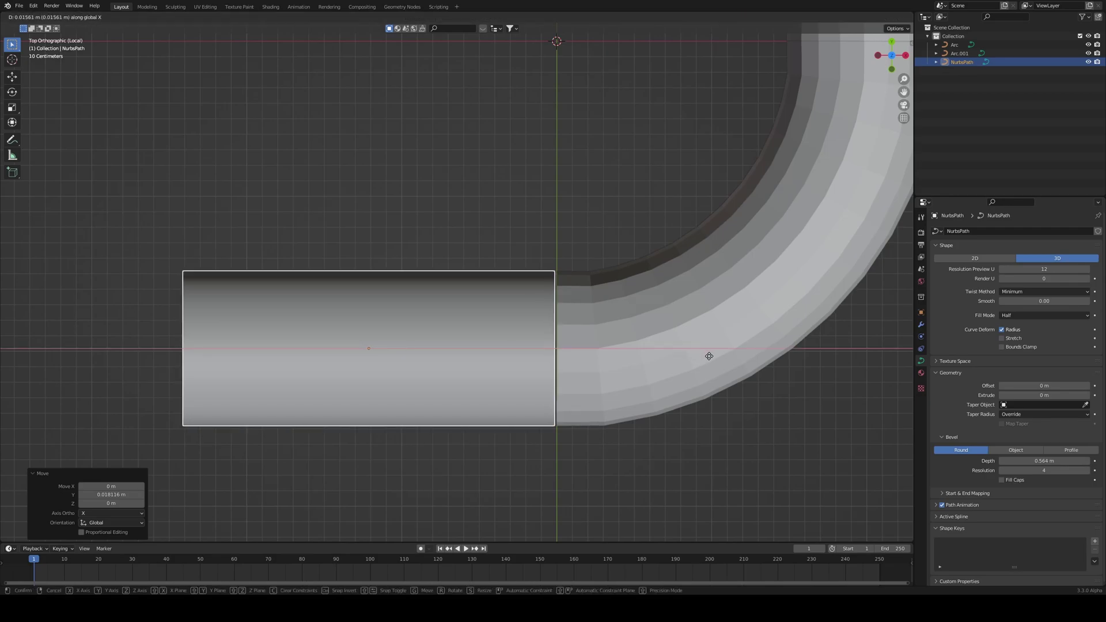
{"action": "left_click", "coordinate": [689, 348]}
{"action": "scroll", "coordinate": [576, 344], "scroll_direction": "up", "scroll_amount": 4}
{"action": "scroll", "coordinate": [516, 281], "scroll_direction": "down", "scroll_amount": 4}
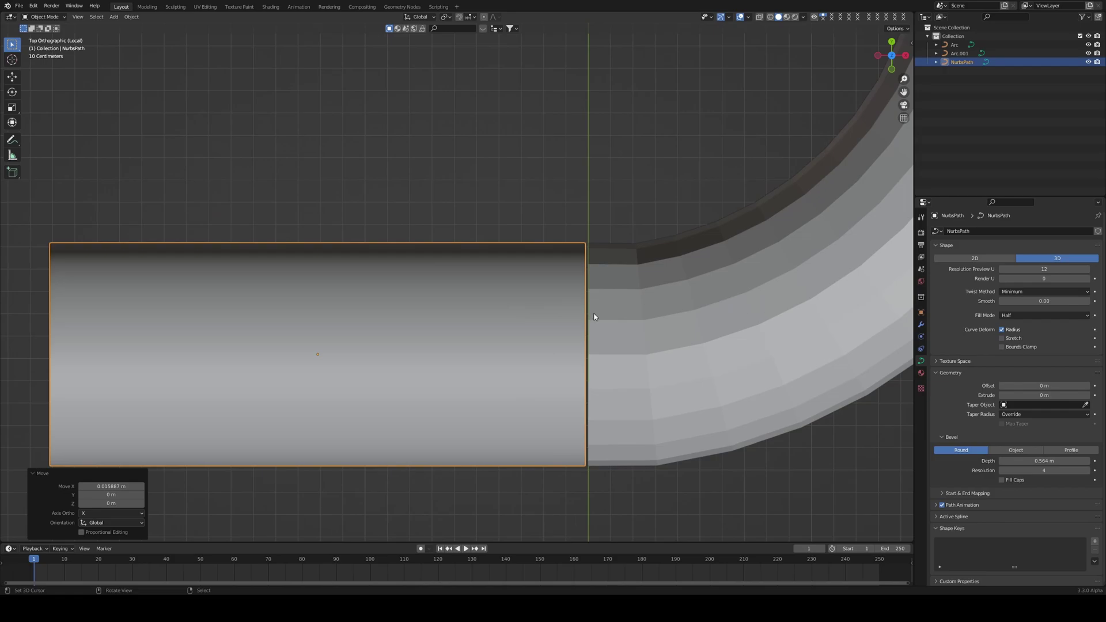
- Display the scene as wireframe and set the upper arc's bevel resolution to 2
{"action": "key", "text": "shift+z"}
{"action": "scroll", "coordinate": [511, 309], "scroll_direction": "down", "scroll_amount": 1}
{"action": "scroll", "coordinate": [524, 316], "scroll_direction": "up", "scroll_amount": 1}
{"action": "scroll", "coordinate": [565, 306], "scroll_direction": "down", "scroll_amount": 4}
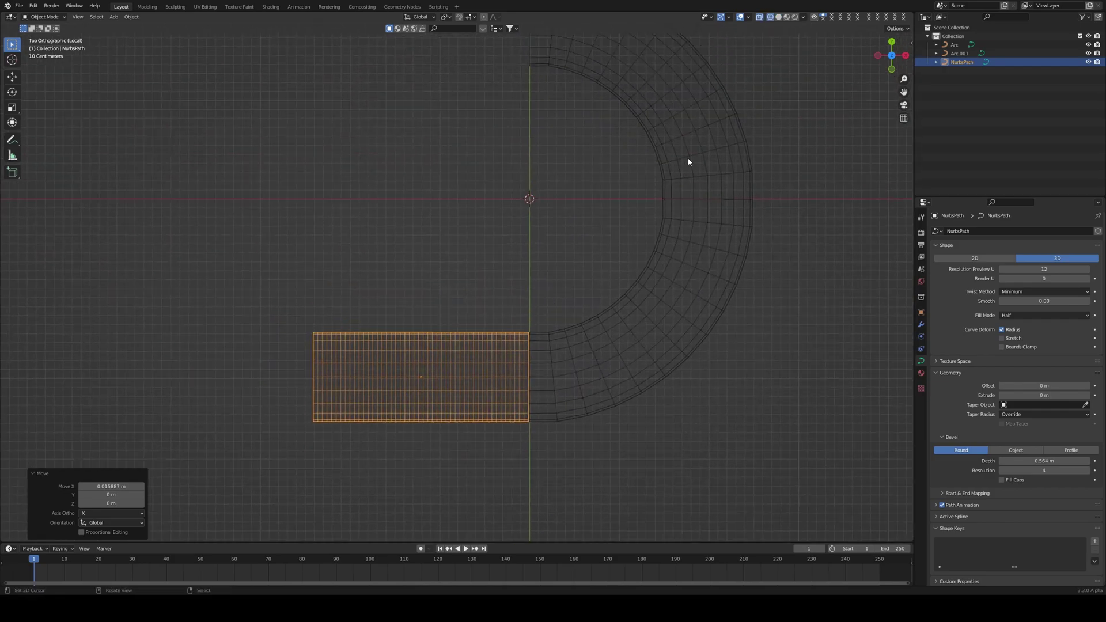
{"action": "left_click", "coordinate": [687, 160]}
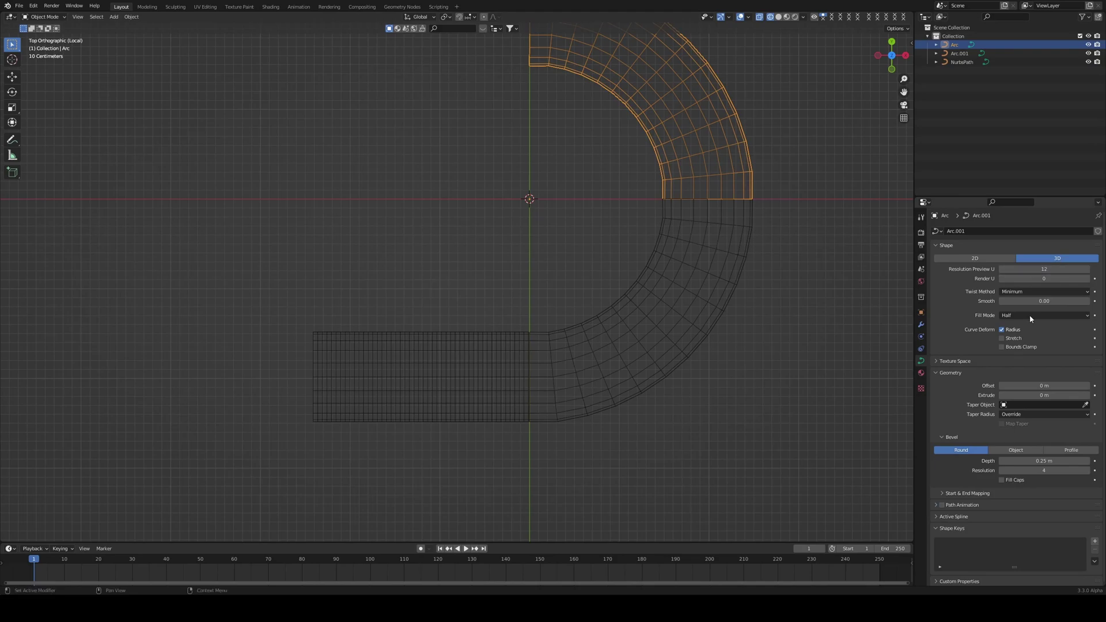
{"action": "left_click_drag", "start_coordinate": [1026, 471], "coordinate": [1021, 472]}
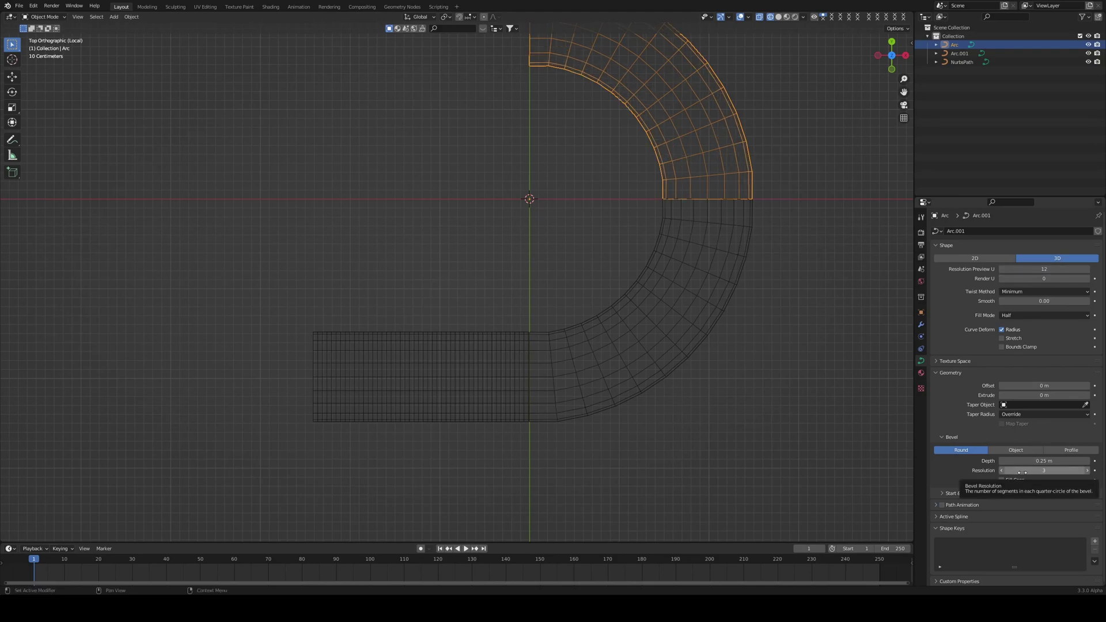
{"action": "left_click_drag", "start_coordinate": [1022, 473], "coordinate": [1011, 472]}
- Set the lower arc's bevel resolution to 2 to match the upper one
{"action": "middle_click_drag", "start_coordinate": [778, 383], "coordinate": [716, 320]}
{"action": "left_click", "coordinate": [741, 350]}
{"action": "left_click_drag", "start_coordinate": [1037, 470], "coordinate": [1019, 471]}
{"action": "key", "text": "KP_7"}
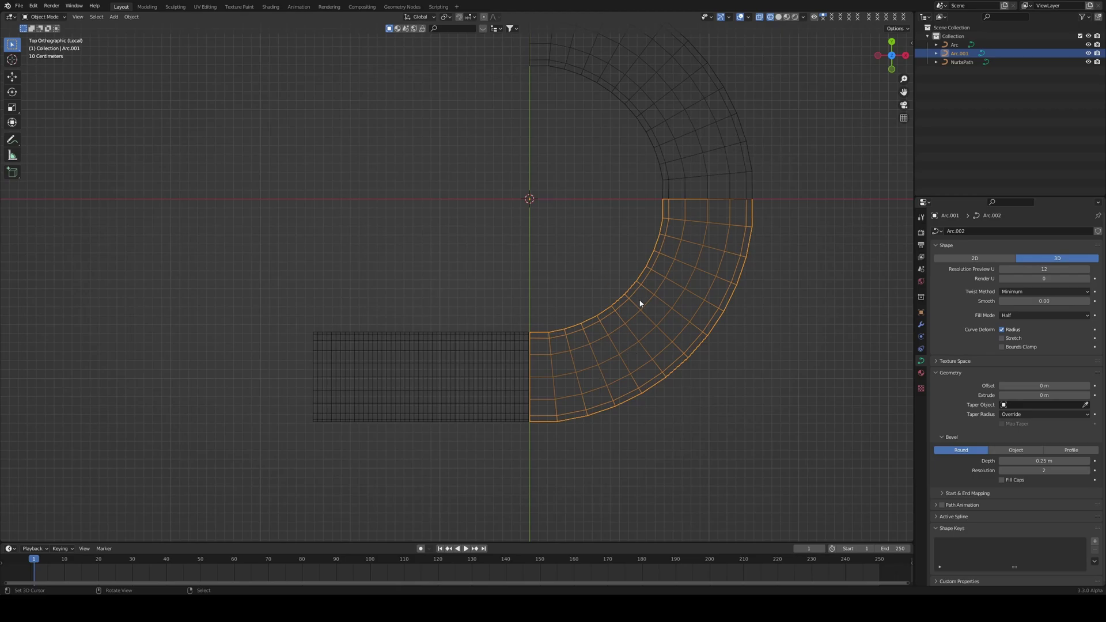
- Set the straight piece's preview resolution U to 2 and its bevel resolution to 2
{"action": "left_click", "coordinate": [503, 334]}
{"action": "left_click_drag", "start_coordinate": [1044, 269], "coordinate": [1016, 269]}
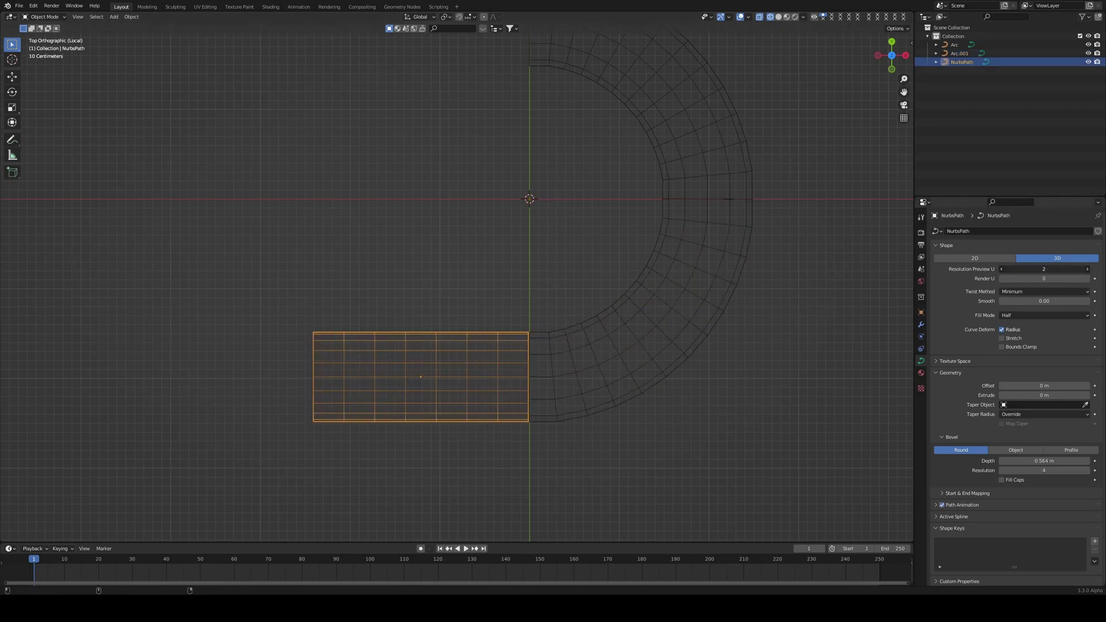
{"action": "left_click", "coordinate": [1003, 471]}
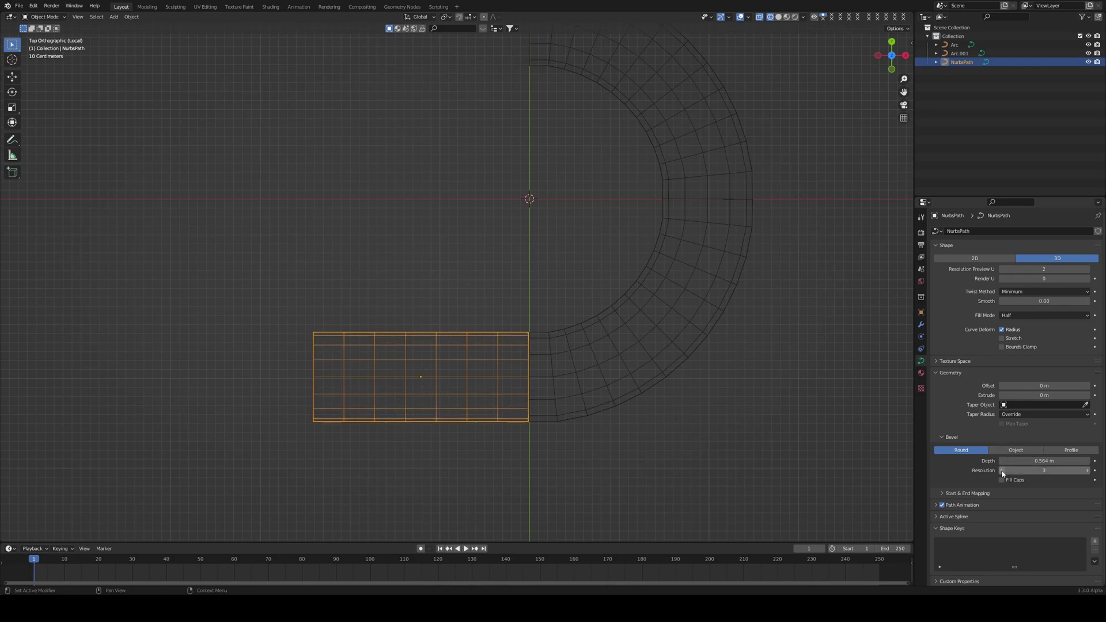
{"action": "left_click", "coordinate": [674, 372]}
{"action": "left_click", "coordinate": [493, 406]}
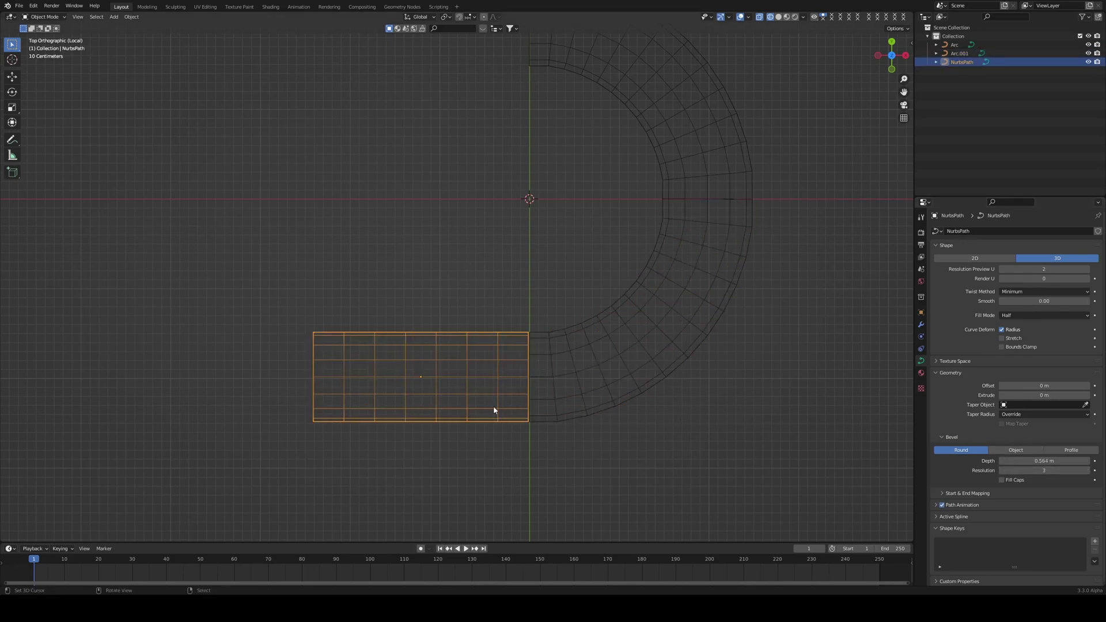
{"action": "left_click", "coordinate": [1003, 470]}
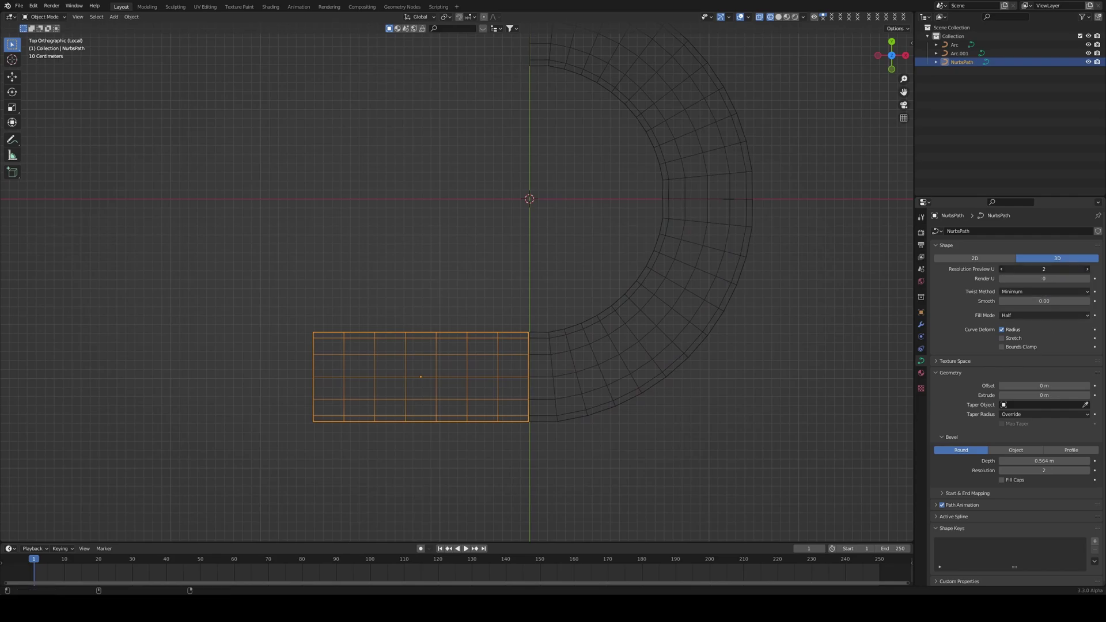
{"action": "left_click", "coordinate": [1087, 269]}
{"action": "left_click", "coordinate": [1000, 269]}
{"action": "middle_click_drag", "start_coordinate": [720, 248], "coordinate": [670, 328]}
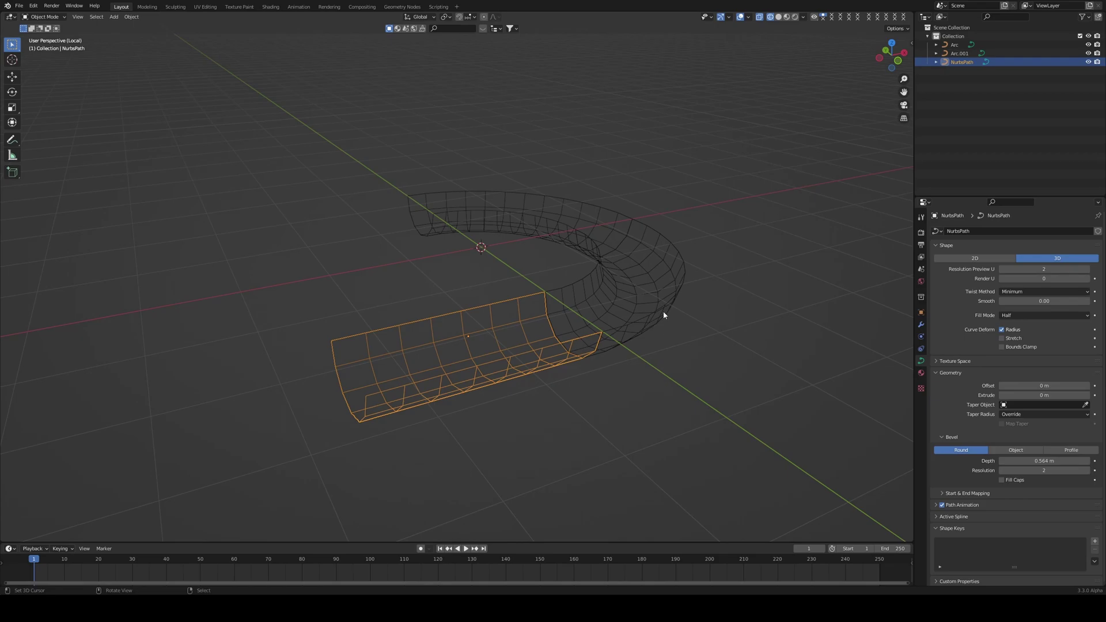
{"action": "key", "text": "KP_7"}
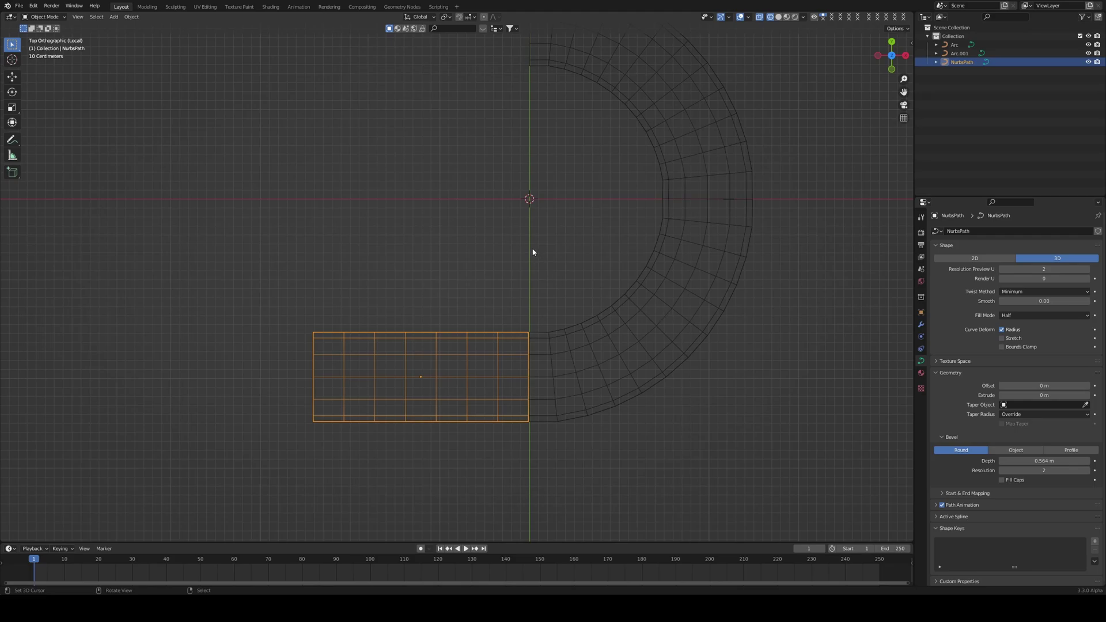
- Return to solid display and shade the straight piece flat
{"action": "key", "text": "shift+z"}
{"action": "mouse_move", "coordinate": [505, 217]}
{"action": "middle_mouse_down", "text": "shift"}
{"action": "mouse_move", "coordinate": [516, 249]}
{"action": "mouse_move", "coordinate": [592, 326]}
{"action": "mouse_move", "coordinate": [671, 254]}
{"action": "mouse_move", "coordinate": [588, 269]}
{"action": "middle_mouse_up", "text": "shift"}
{"action": "right_click", "coordinate": [516, 249]}
{"action": "left_click", "coordinate": [591, 326]}
{"action": "key", "text": "KP_7"}
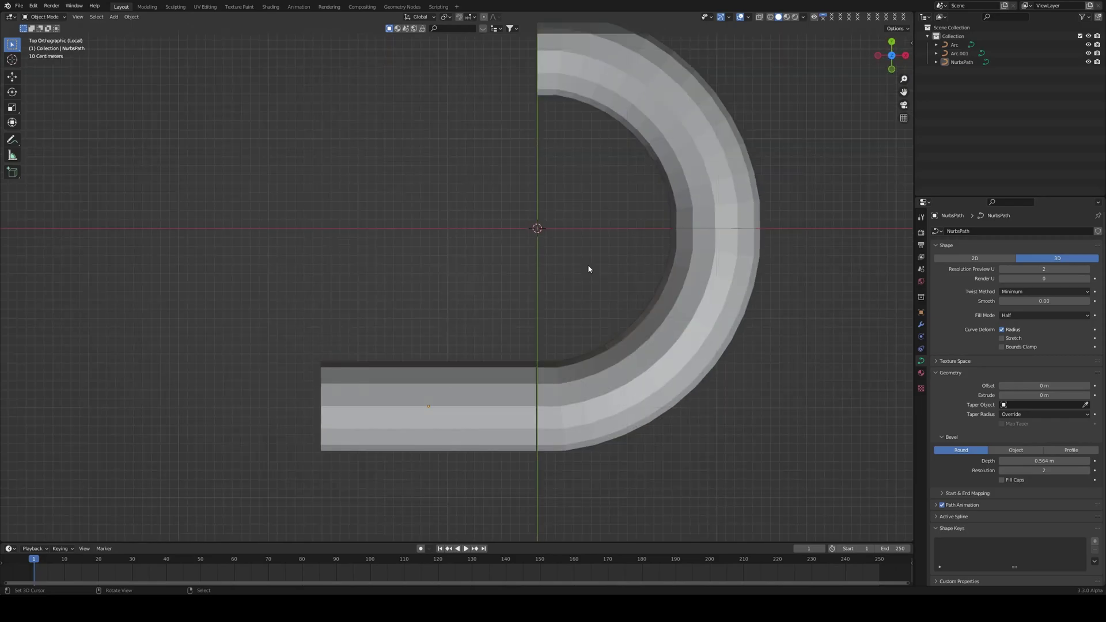
- Move the upper arc about 0.010 m along Y
{"action": "left_click", "coordinate": [684, 222]}
{"action": "key", "text": "g"}
{"action": "key", "text": "y"}
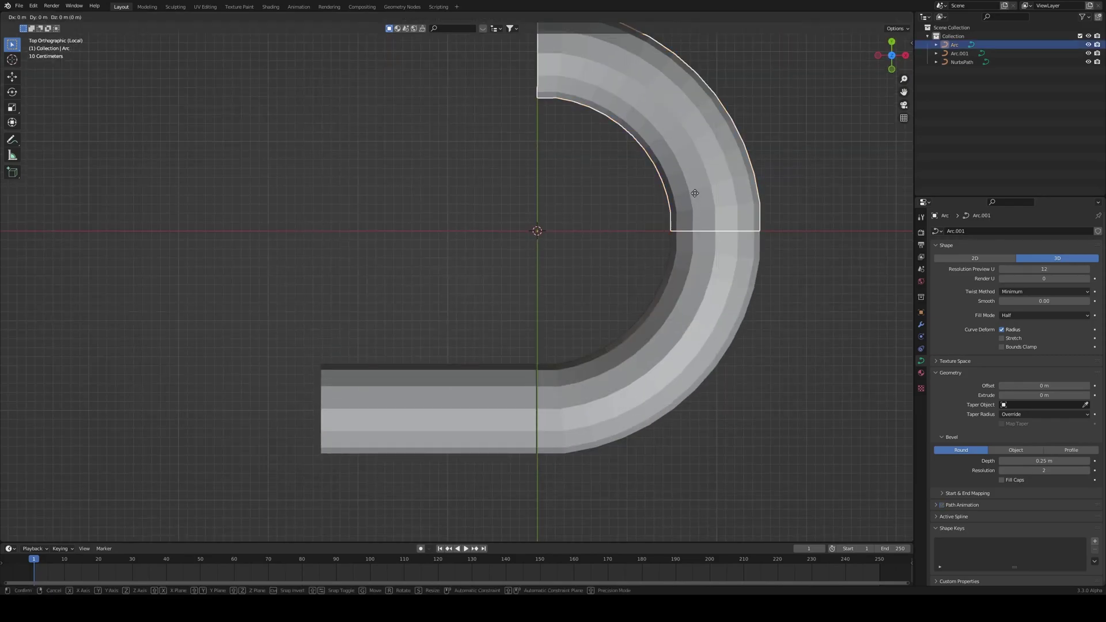
{"action": "left_click", "coordinate": [698, 183]}
{"action": "scroll", "coordinate": [711, 225], "scroll_direction": "up", "scroll_amount": 3}
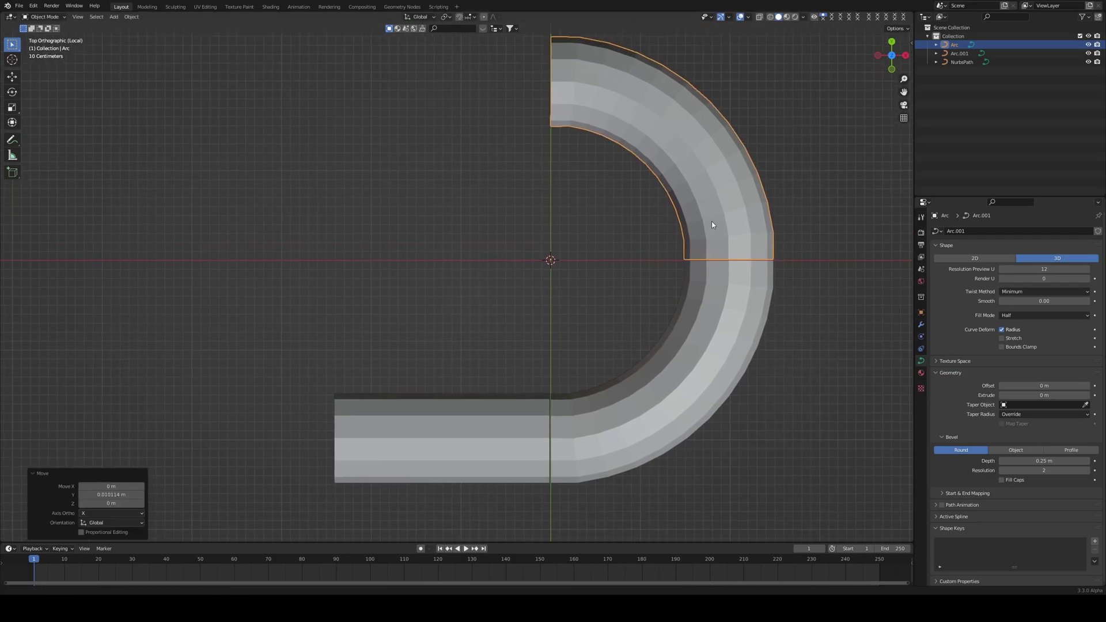
- Duplicate the straight piece and move the copy about 4 m along Y to the upper arc's open end
{"action": "left_click", "coordinate": [535, 438]}
{"action": "key", "text": "shift+d"}
{"action": "key", "text": "y"}
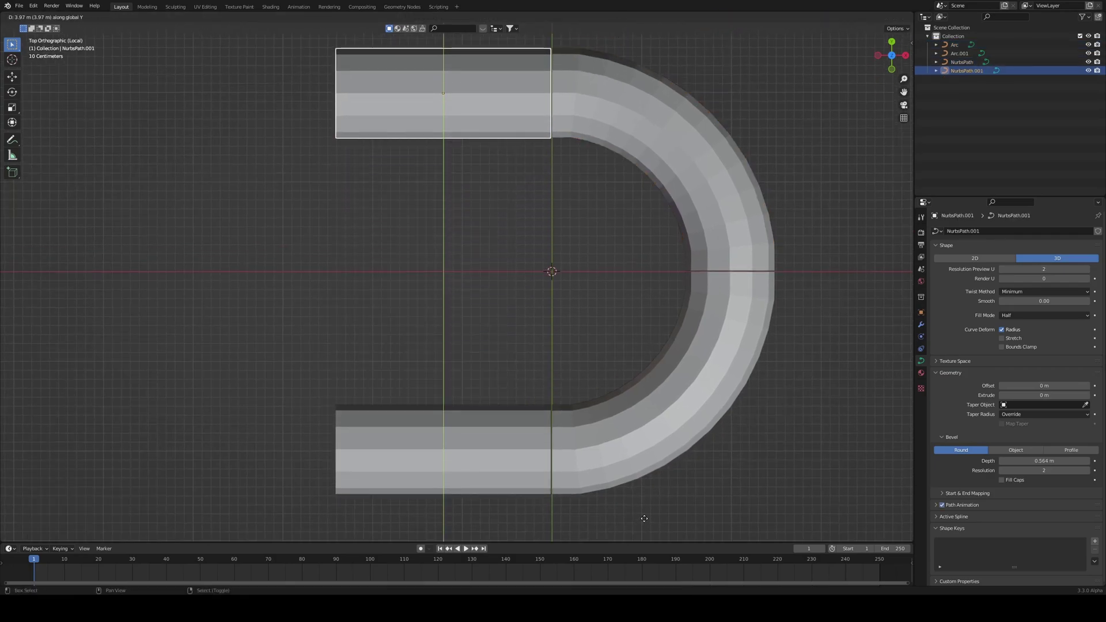
{"action": "left_click", "coordinate": [634, 516]}
{"action": "middle_click_drag", "start_coordinate": [639, 419], "coordinate": [658, 420], "text": "shift"}
- Duplicate the two arcs of the curved end and rotate the copies 180° about the Z axis
{"action": "left_click", "coordinate": [712, 172]}
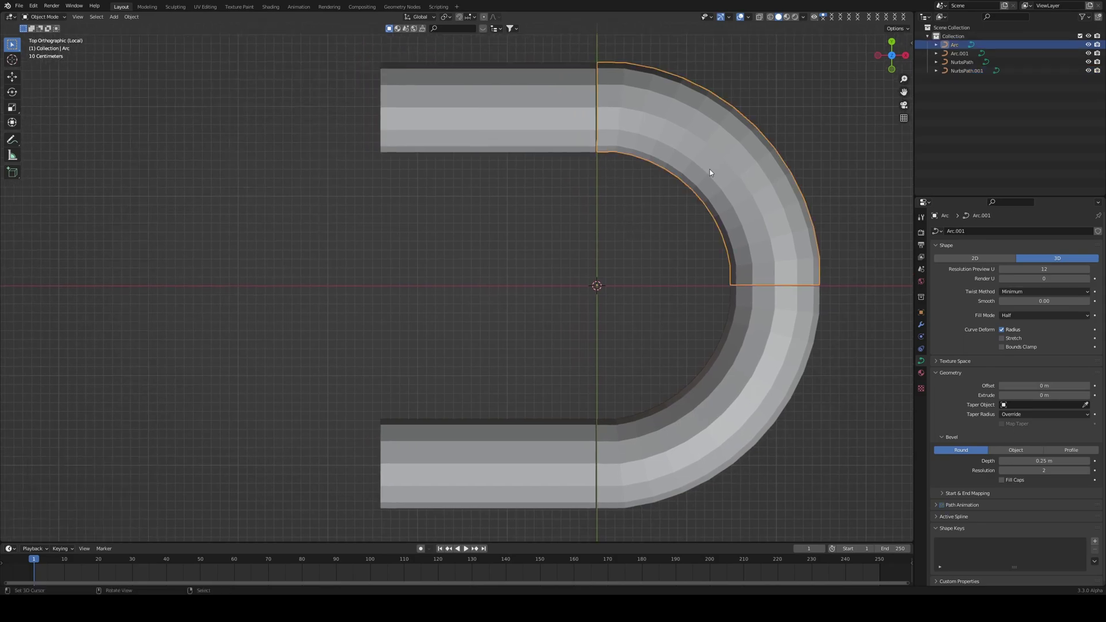
{"action": "left_click", "coordinate": [751, 367], "text": "shift"}
{"action": "middle_click_drag", "start_coordinate": [775, 331], "coordinate": [726, 313], "text": "shift"}
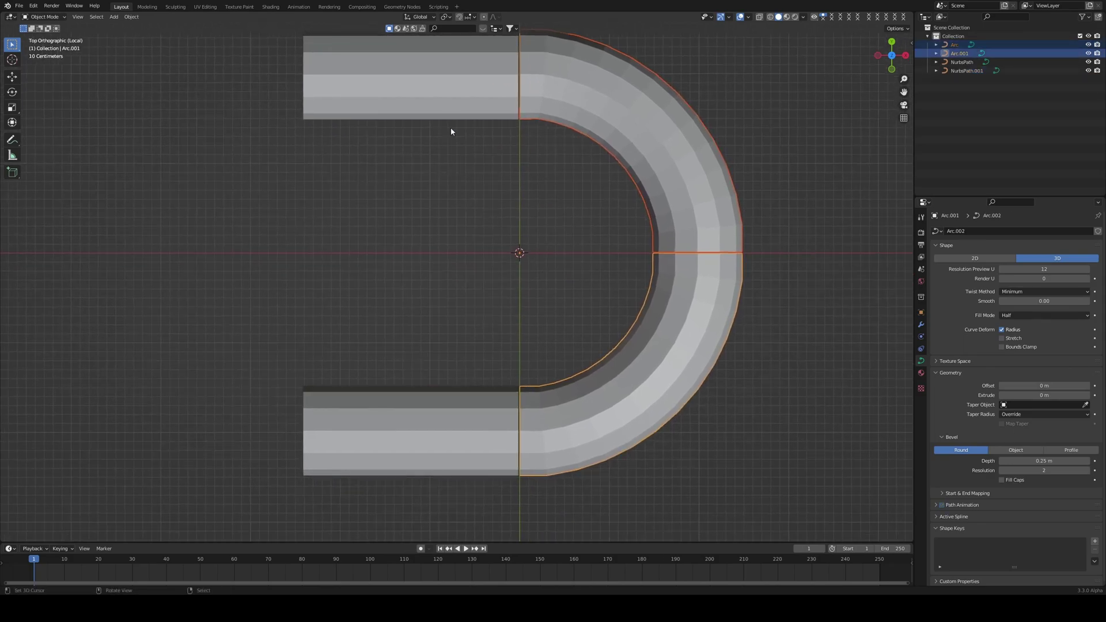
{"action": "middle_click_drag", "start_coordinate": [669, 209], "coordinate": [706, 249], "text": "shift"}
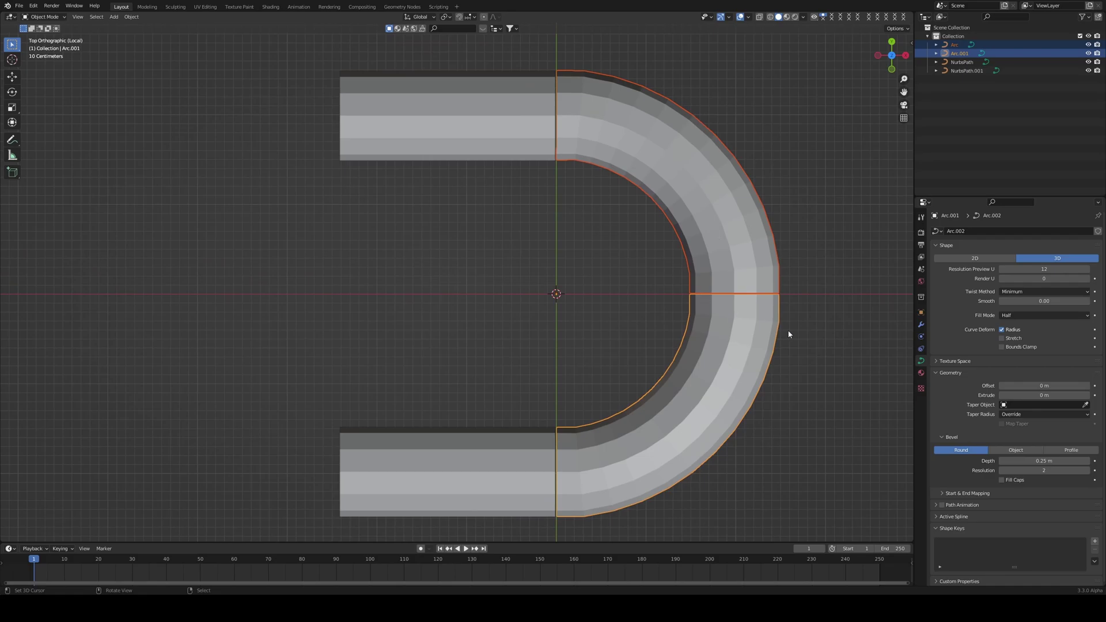
{"action": "key", "text": "shift+d"}
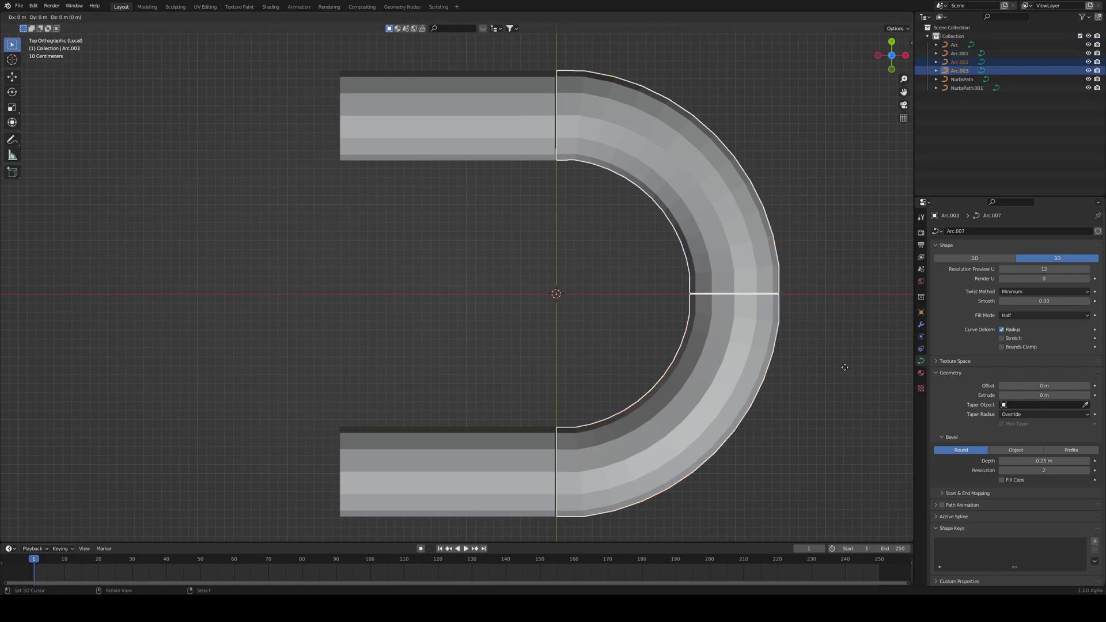
{"action": "key", "text": "r"}
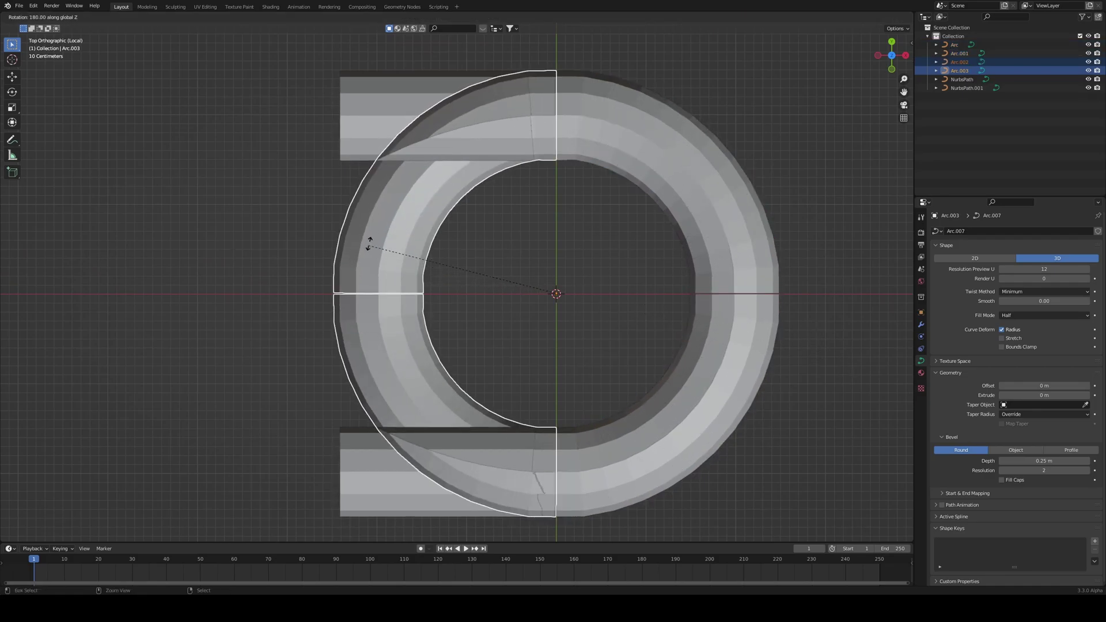
{"action": "left_click", "coordinate": [371, 246]}
- Move the rotated arc copies about -2.42 m along X to meet the open ends of the straight pieces, then deselect them
{"action": "key", "text": "g"}
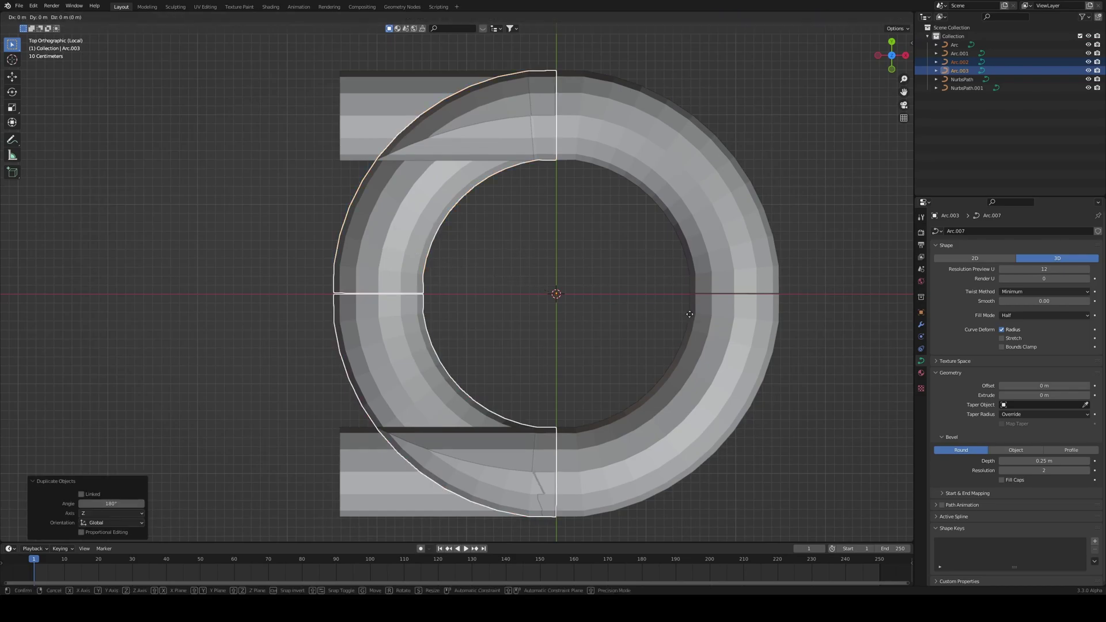
{"action": "key", "text": "x"}
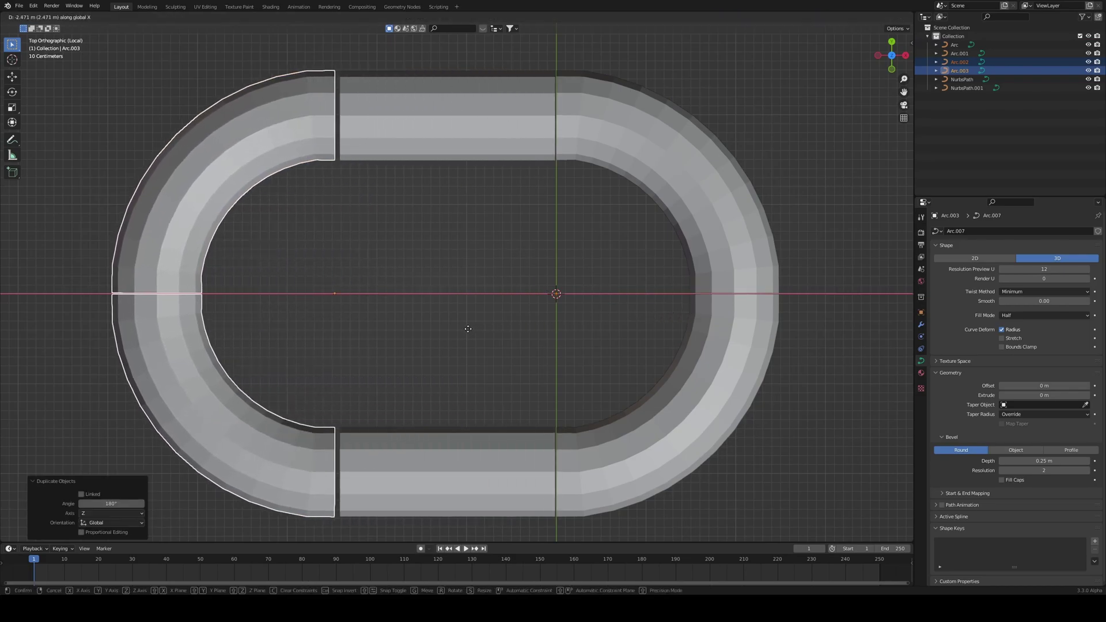
{"action": "left_click", "coordinate": [509, 339]}
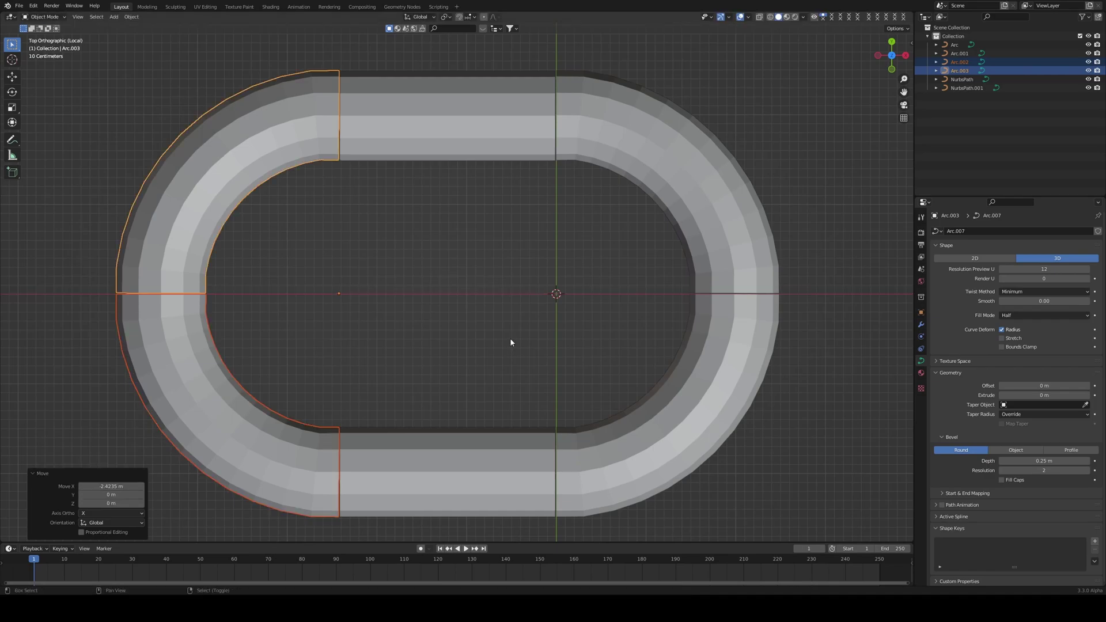
{"action": "left_click", "coordinate": [510, 385]}
- Inspect the closed oval track in perspective and save the file
{"action": "middle_click_drag", "start_coordinate": [511, 386], "coordinate": [550, 325]}
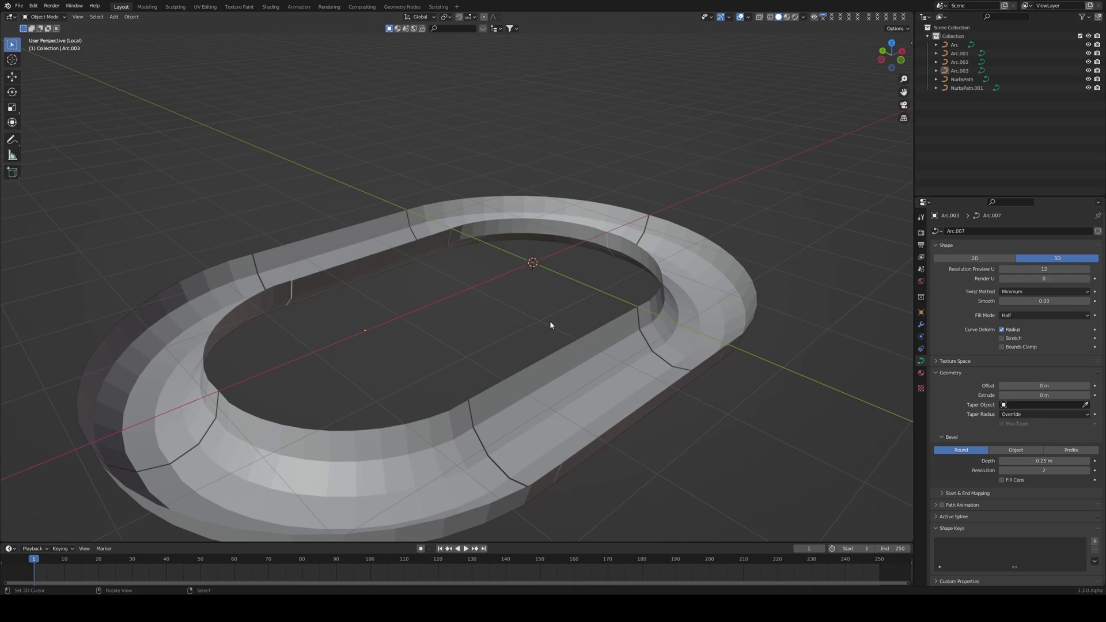
{"action": "mouse_move", "coordinate": [550, 325]}
{"action": "middle_mouse_down"}
{"action": "mouse_move", "coordinate": [526, 394]}
{"action": "mouse_move", "coordinate": [538, 394]}
{"action": "mouse_move", "coordinate": [565, 322]}
{"action": "middle_mouse_up"}
{"action": "key", "text": "ctrl+s"}
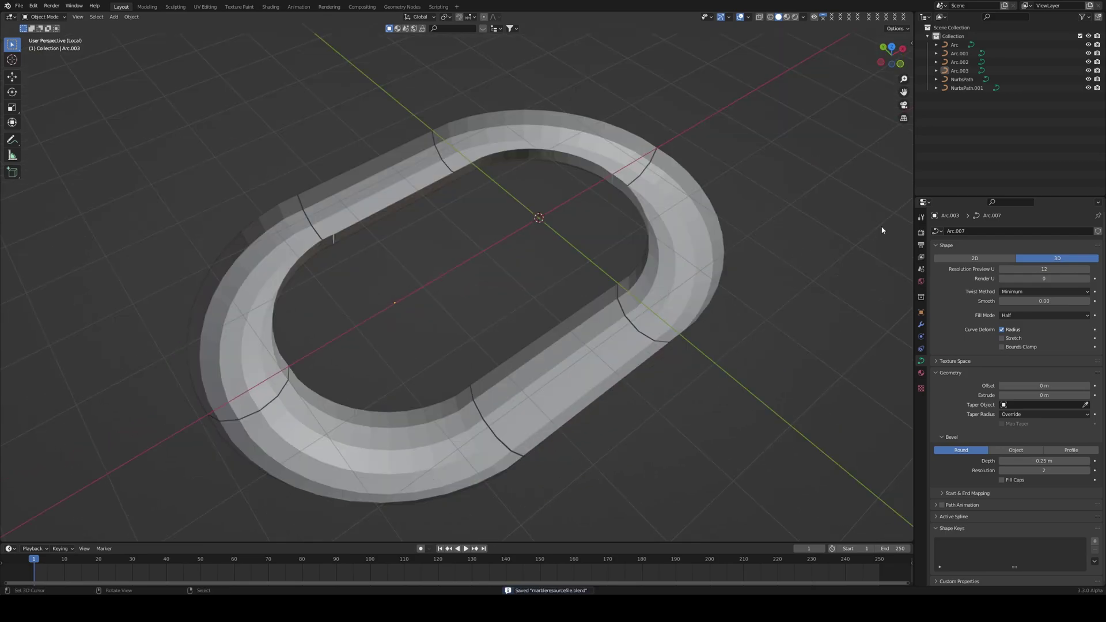
- Create a new collection in the scene and name it track
{"action": "right_click", "coordinate": [968, 138]}
{"action": "right_click", "coordinate": [963, 135]}
{"action": "left_click", "coordinate": [958, 133]}
{"action": "double_click", "coordinate": [959, 97]}
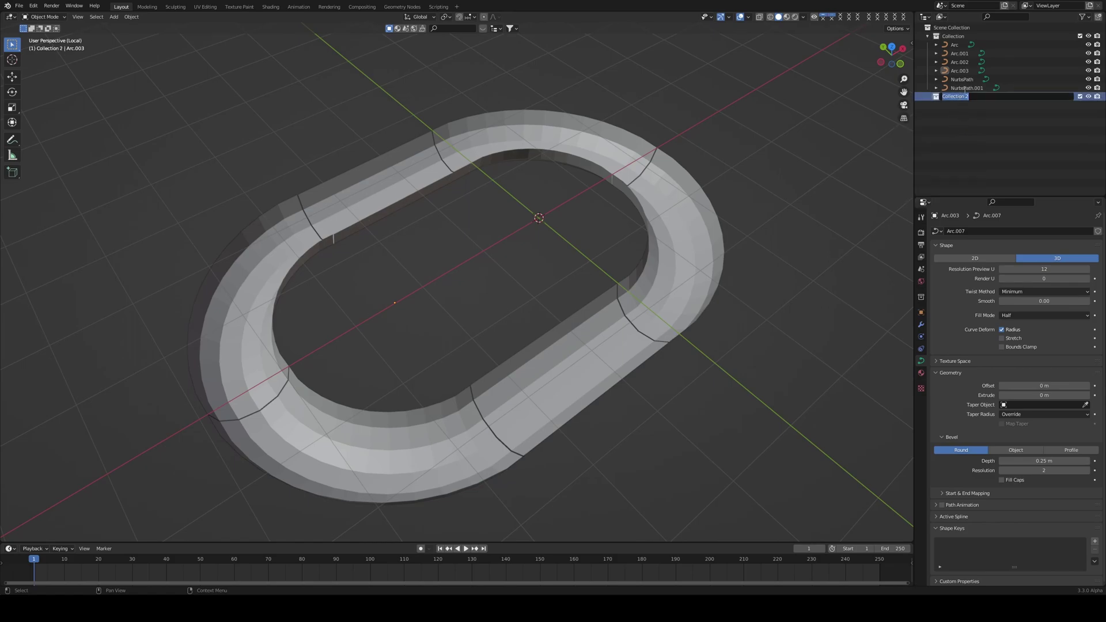
{"action": "type", "text": "track"}
{"action": "key", "text": "Return"}
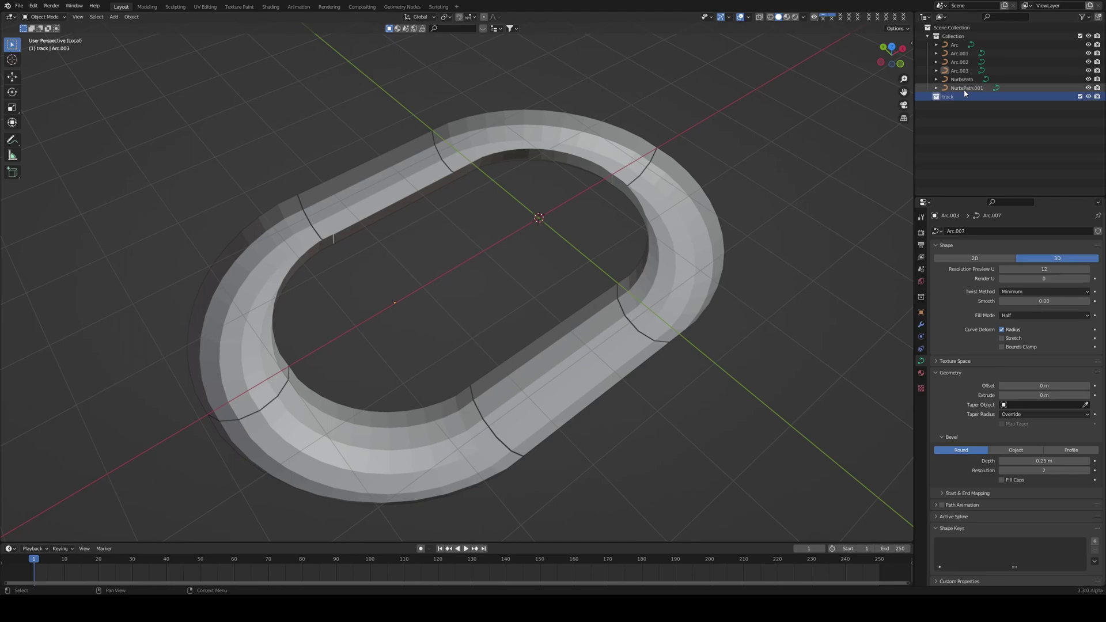
- Move all six arc and straight curve pieces into the track collection
{"action": "left_click", "coordinate": [965, 88]}
{"action": "left_click", "coordinate": [954, 44], "text": "shift"}
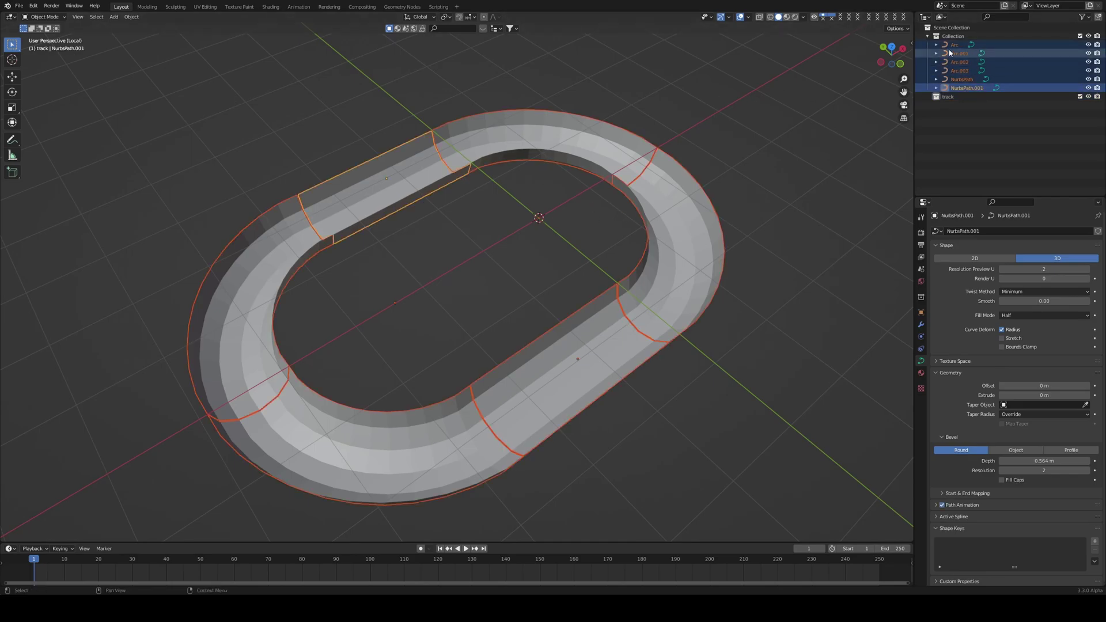
{"action": "left_click_drag", "start_coordinate": [948, 53], "coordinate": [948, 99]}
- Duplicate the six pieces in place into the original Collection and exclude the track collection from the view layer
{"action": "key", "text": "shift+d"}
{"action": "right_click", "coordinate": [674, 279]}
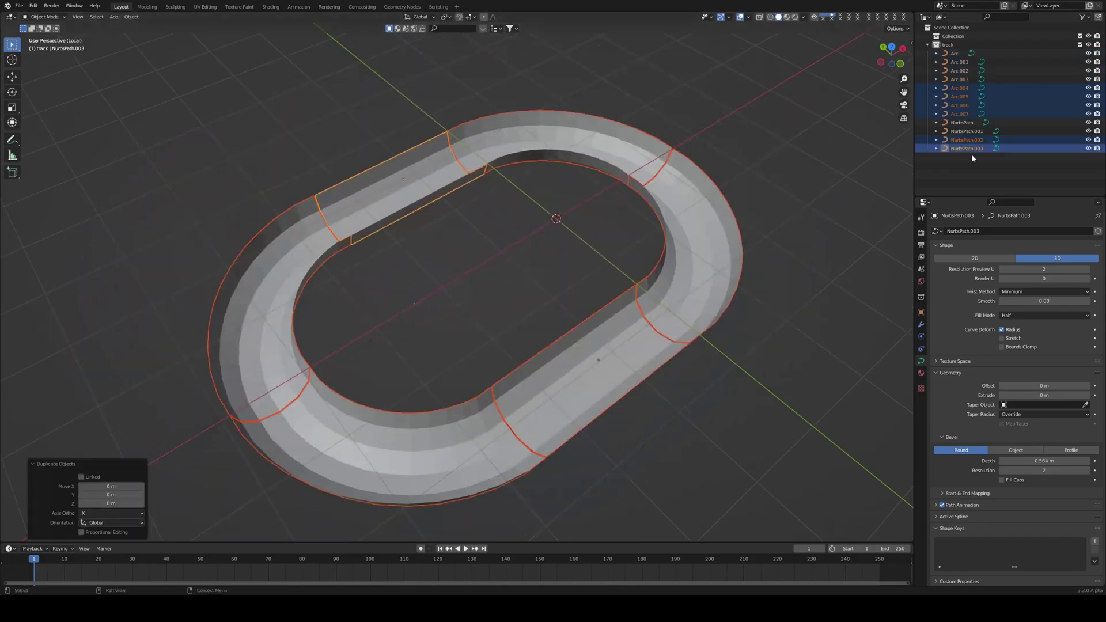
{"action": "left_click_drag", "start_coordinate": [958, 88], "coordinate": [953, 36]}
{"action": "left_click", "coordinate": [927, 97]}
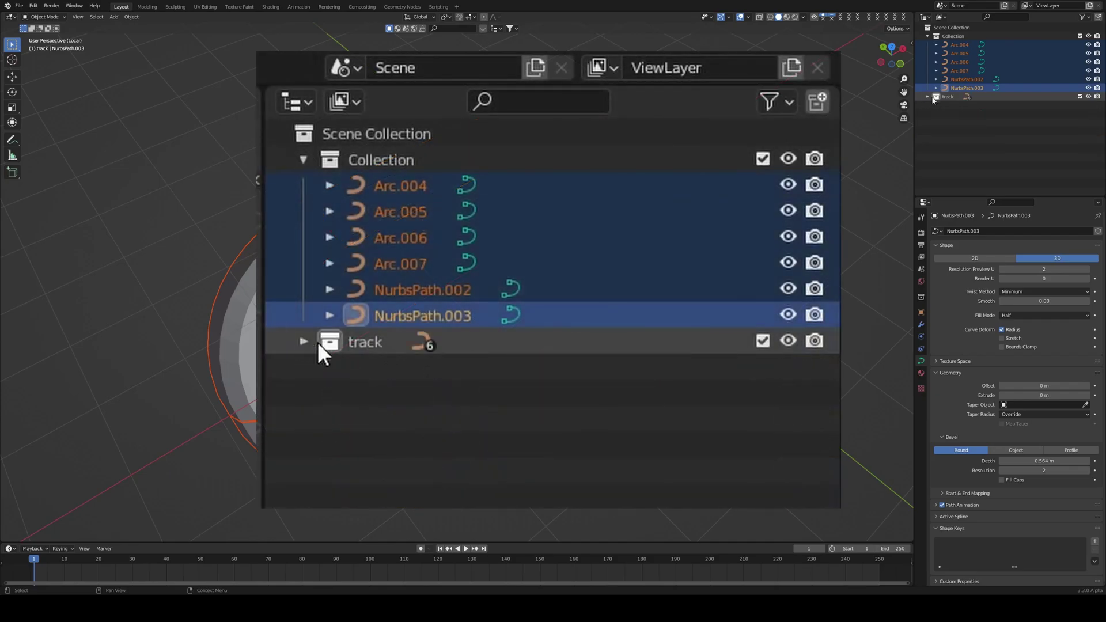
{"action": "left_click", "coordinate": [1080, 97]}
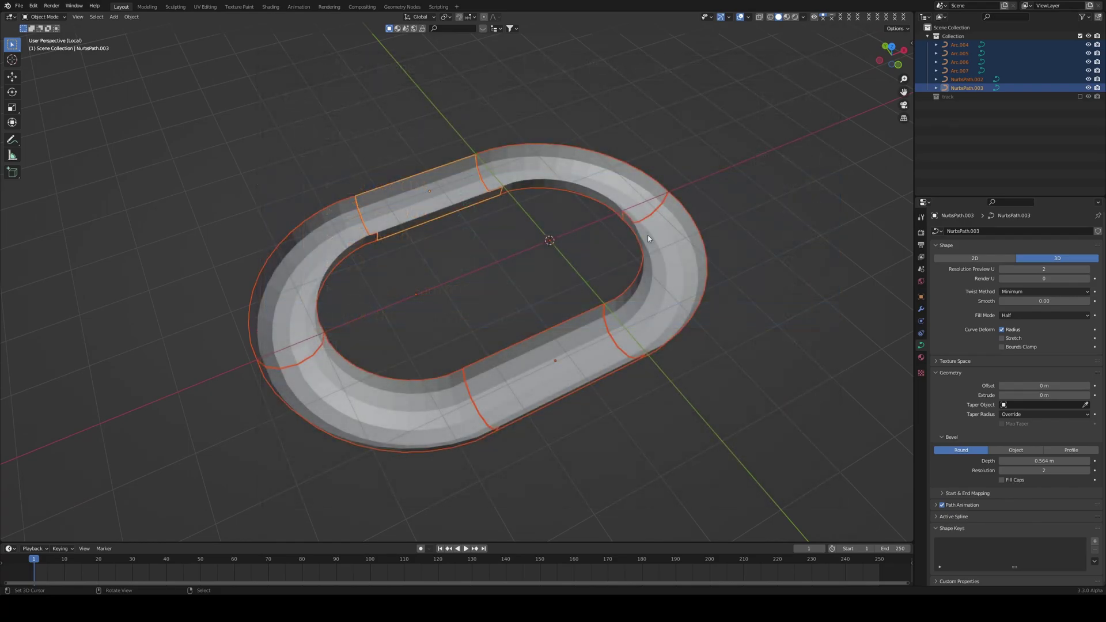
- Add Solidify, Bevel and Subdivision Surface modifiers, in that order, to the Arc.005 curve piece
{"action": "left_click", "coordinate": [647, 235]}
{"action": "middle_click_drag", "start_coordinate": [647, 235], "coordinate": [805, 269]}
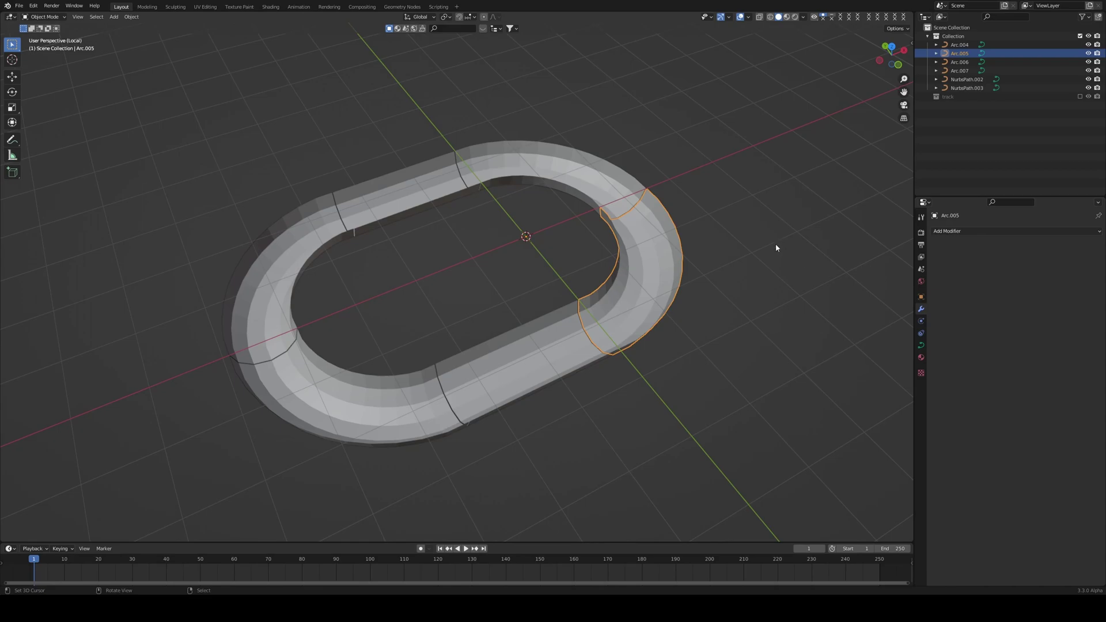
{"action": "left_click", "coordinate": [965, 230]}
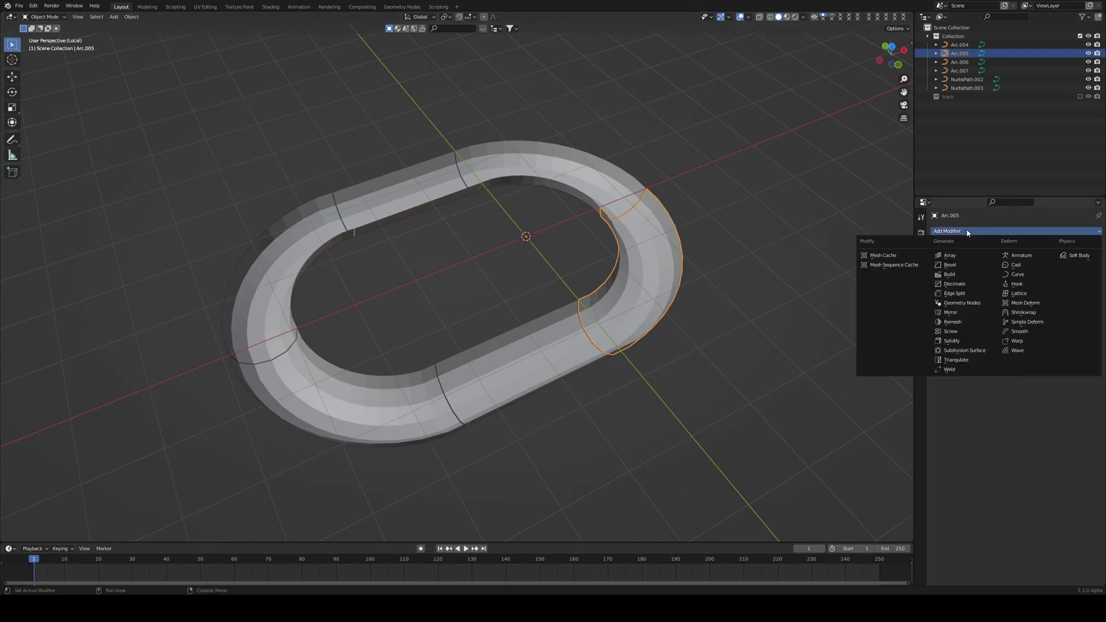
{"action": "left_click", "coordinate": [951, 341]}
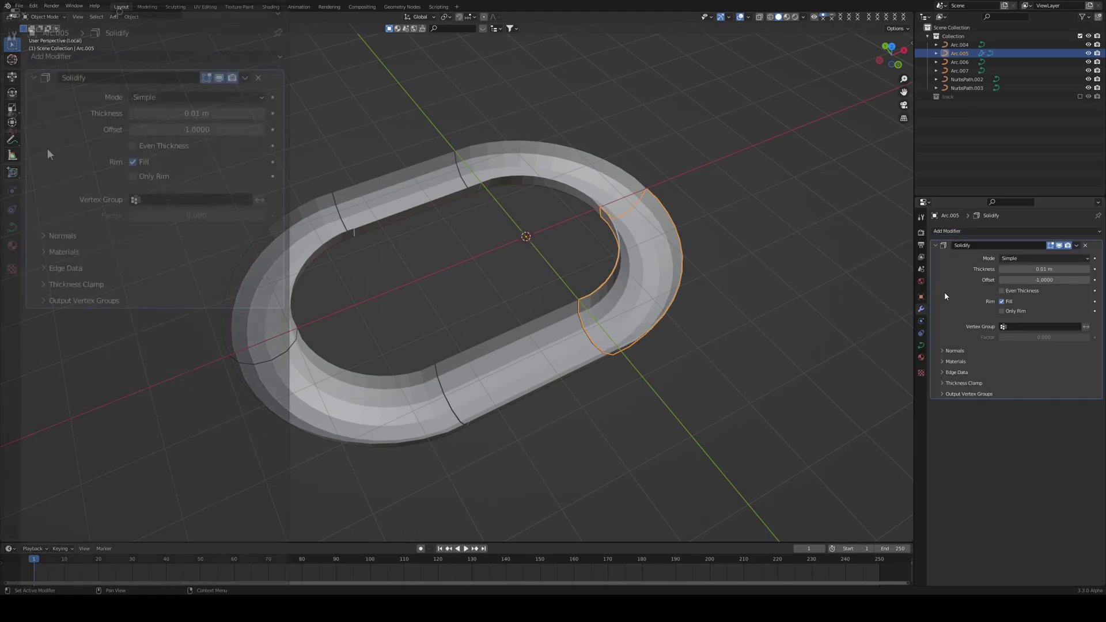
{"action": "left_click", "coordinate": [960, 232]}
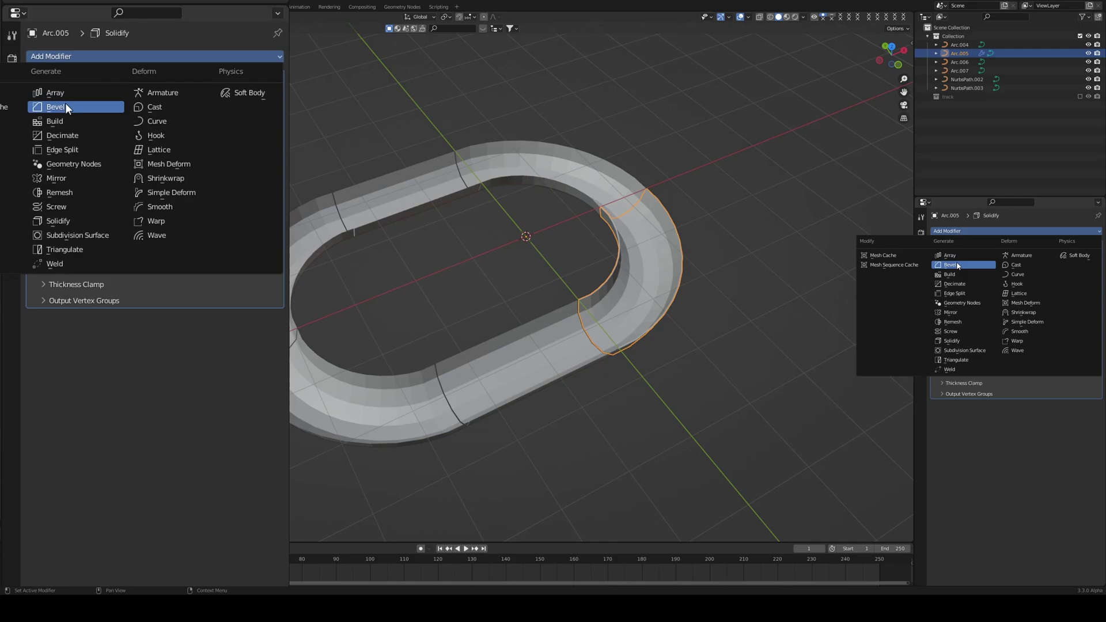
{"action": "left_click", "coordinate": [957, 266]}
{"action": "left_click", "coordinate": [965, 232]}
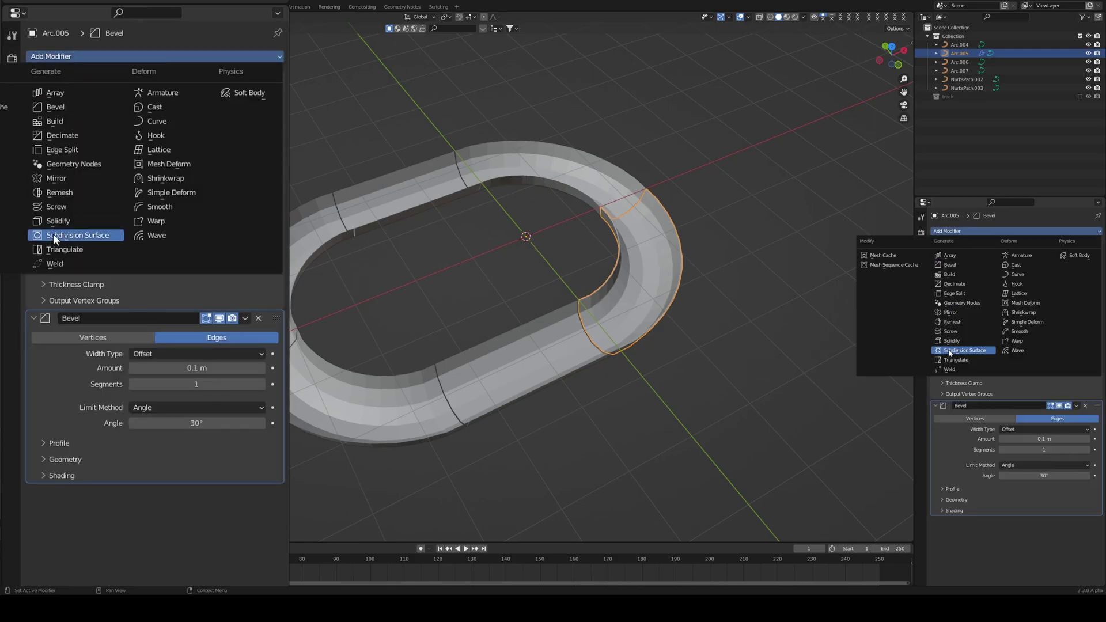
{"action": "left_click", "coordinate": [949, 350]}
{"action": "left_click", "coordinate": [1002, 554]}
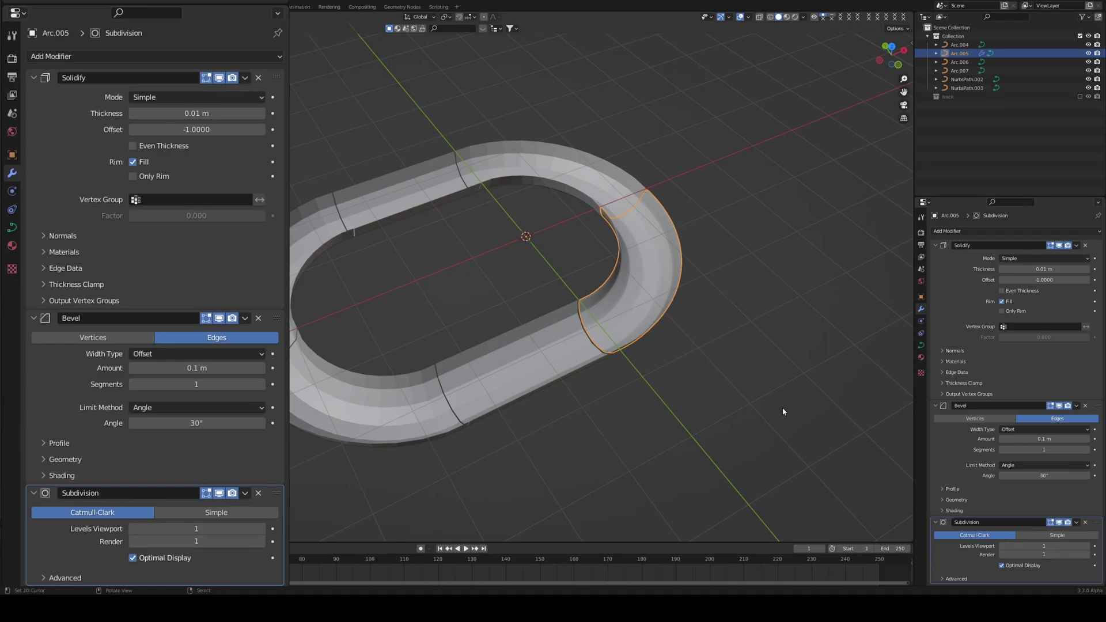
- Set the arc's Solidify thickness to -0.248 m
{"action": "scroll", "coordinate": [673, 355], "scroll_direction": "up", "scroll_amount": 3}
{"action": "scroll", "coordinate": [660, 355], "scroll_direction": "down", "scroll_amount": 3}
{"action": "middle_click_drag", "start_coordinate": [615, 334], "coordinate": [575, 321]}
{"action": "left_click_drag", "start_coordinate": [195, 113], "coordinate": [147, 113]}
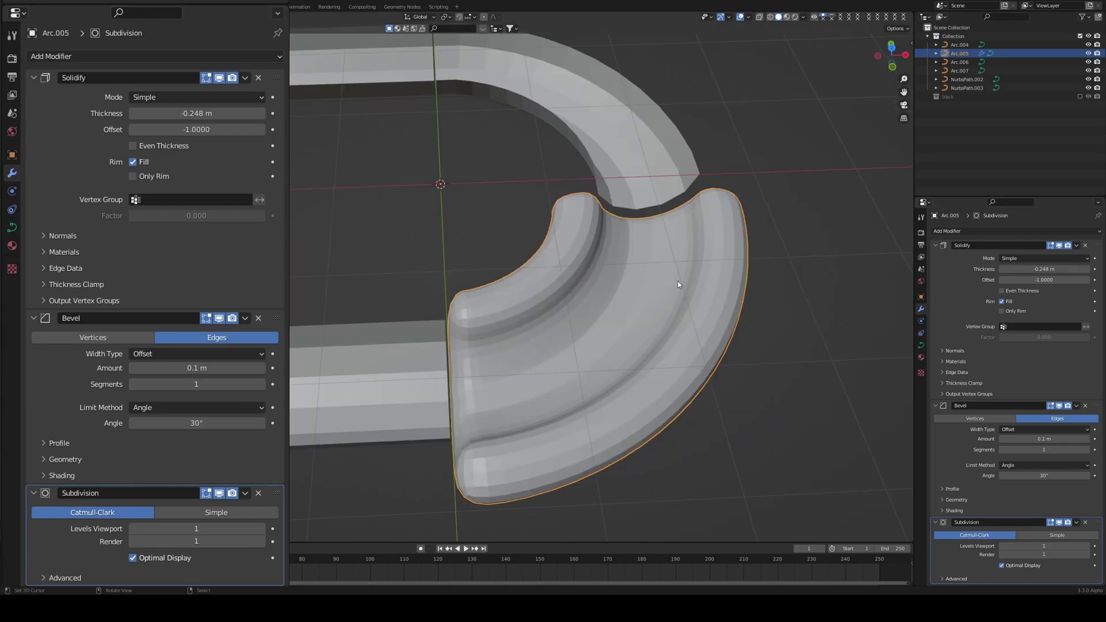
{"action": "middle_click_drag", "start_coordinate": [593, 281], "coordinate": [595, 265]}
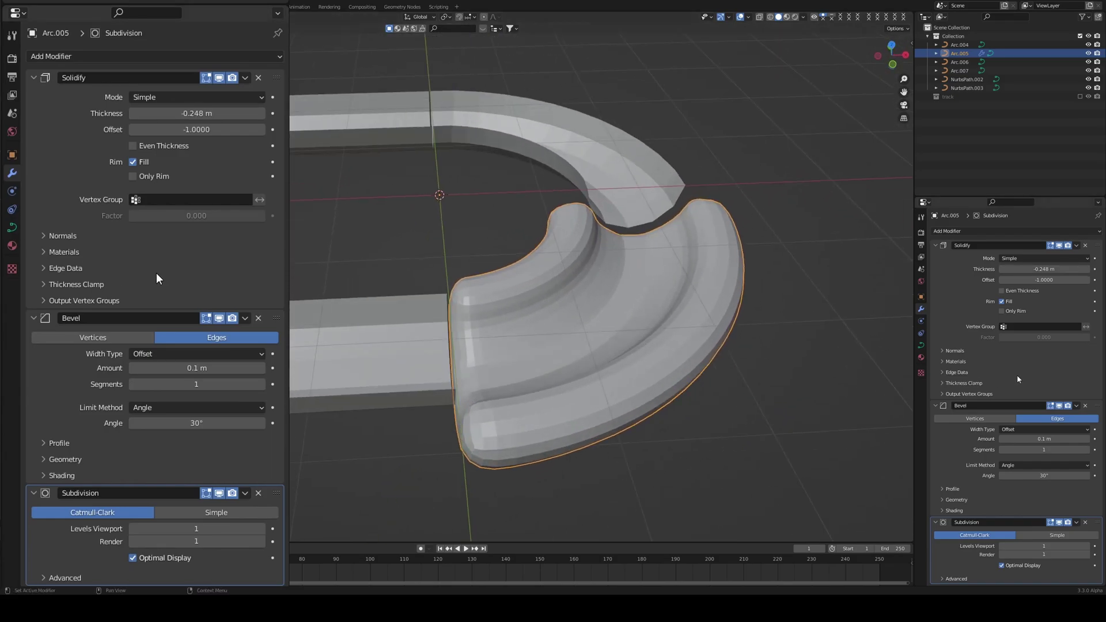
- Set the arc's Bevel modifier to an amount of 0.022 m with 2 segments, and shade the arc smooth
{"action": "left_click_drag", "start_coordinate": [205, 367], "coordinate": [143, 369]}
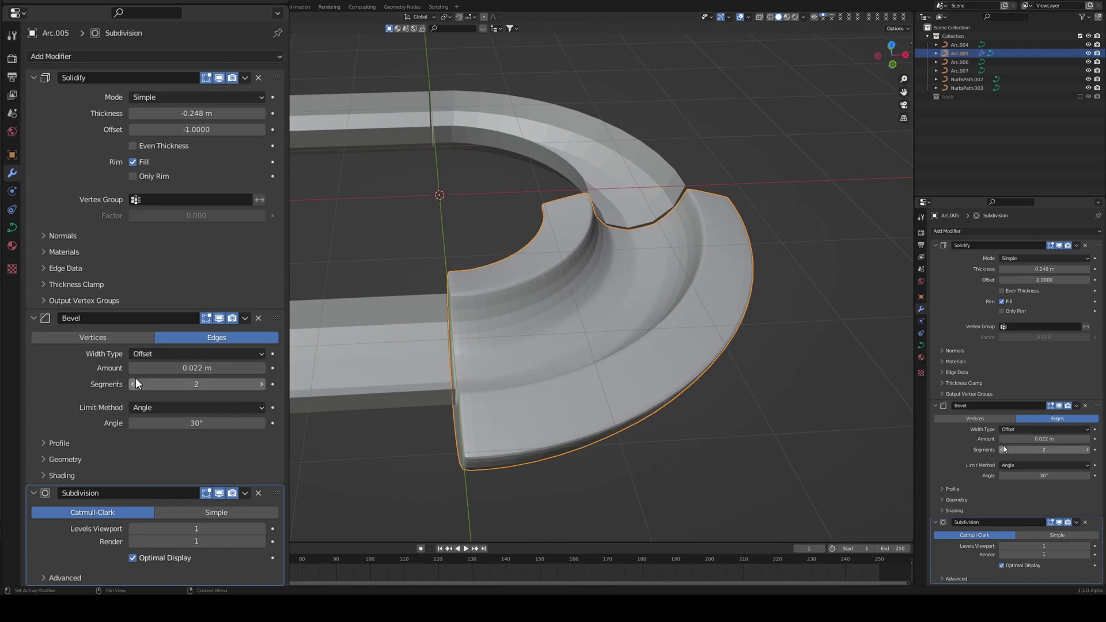
{"action": "right_click", "coordinate": [603, 291]}
{"action": "left_click", "coordinate": [545, 253]}
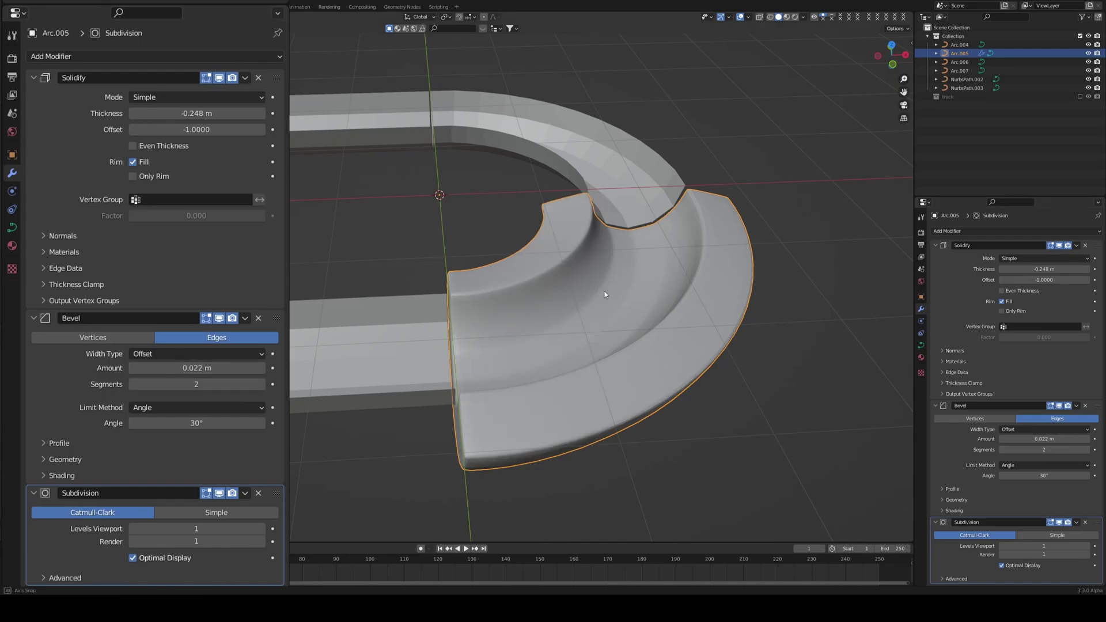
- Raise the Bevel modifier's limit angle to 40° to smooth the arc's underside
{"action": "middle_click_drag", "start_coordinate": [604, 294], "coordinate": [558, 236]}
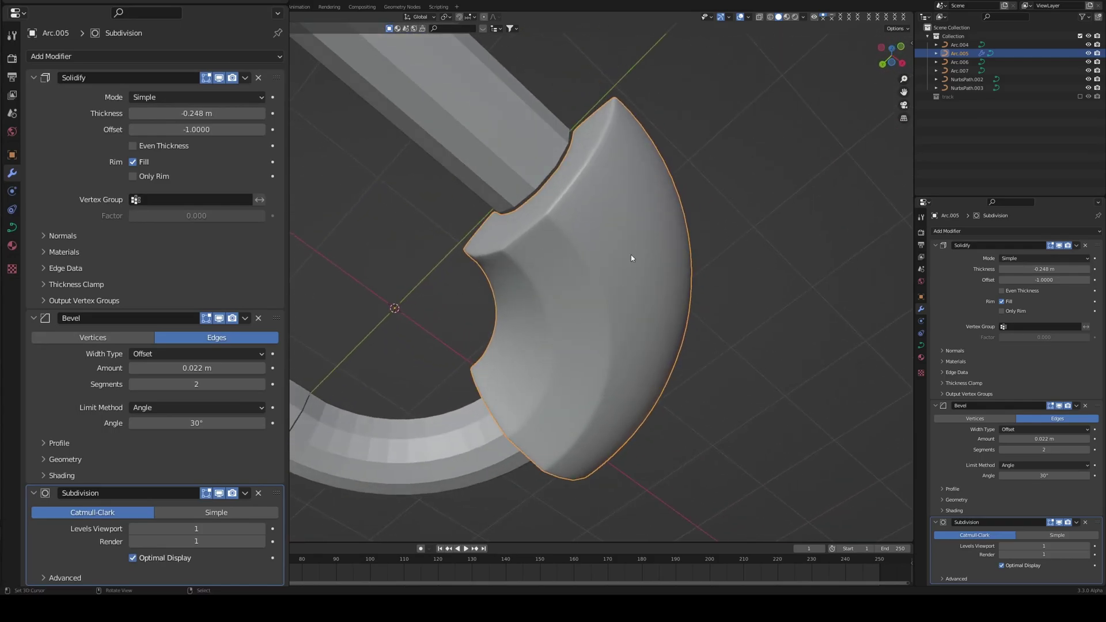
{"action": "left_click_drag", "start_coordinate": [190, 424], "coordinate": [213, 424]}
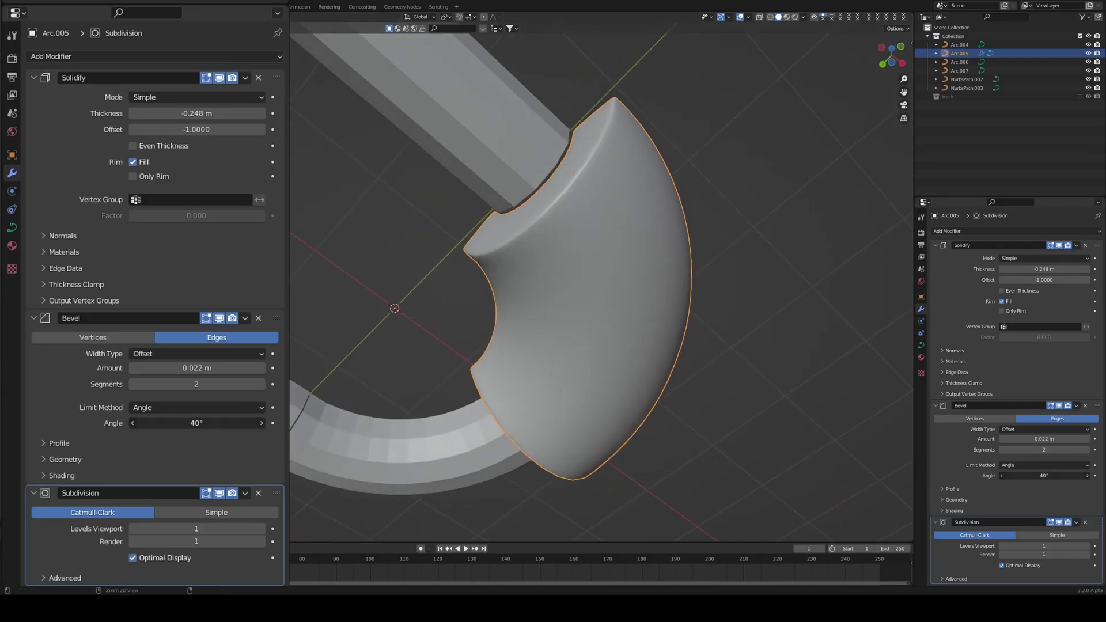
{"action": "middle_click_drag", "start_coordinate": [737, 266], "coordinate": [588, 365]}
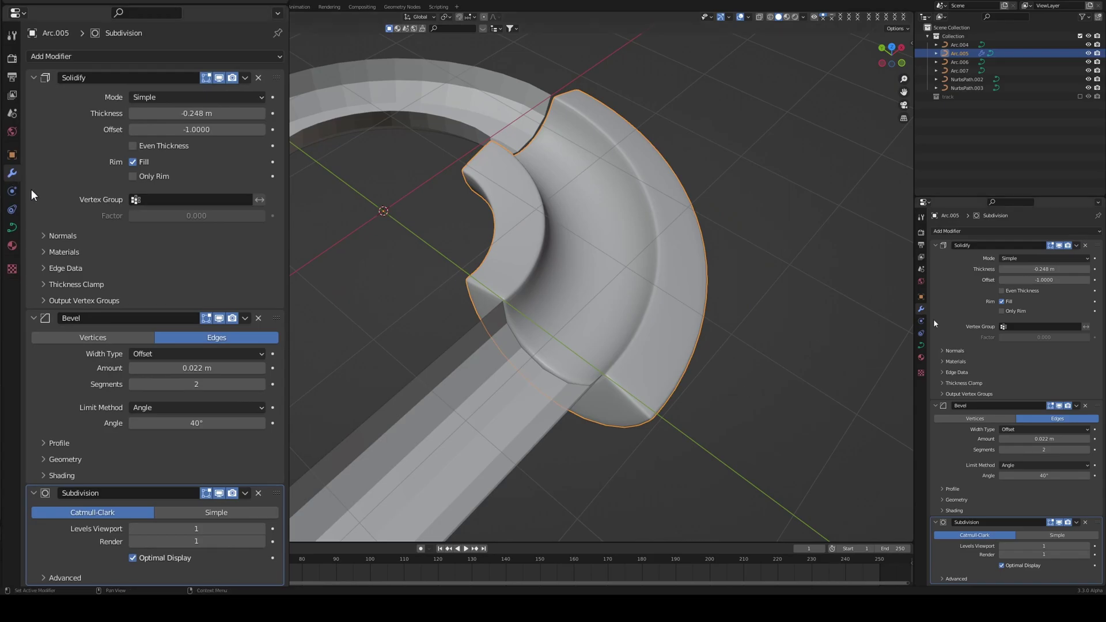
- Enable even thickness in the arc's Solidify modifier and examine the resulting shape around the joints
{"action": "left_click", "coordinate": [133, 145]}
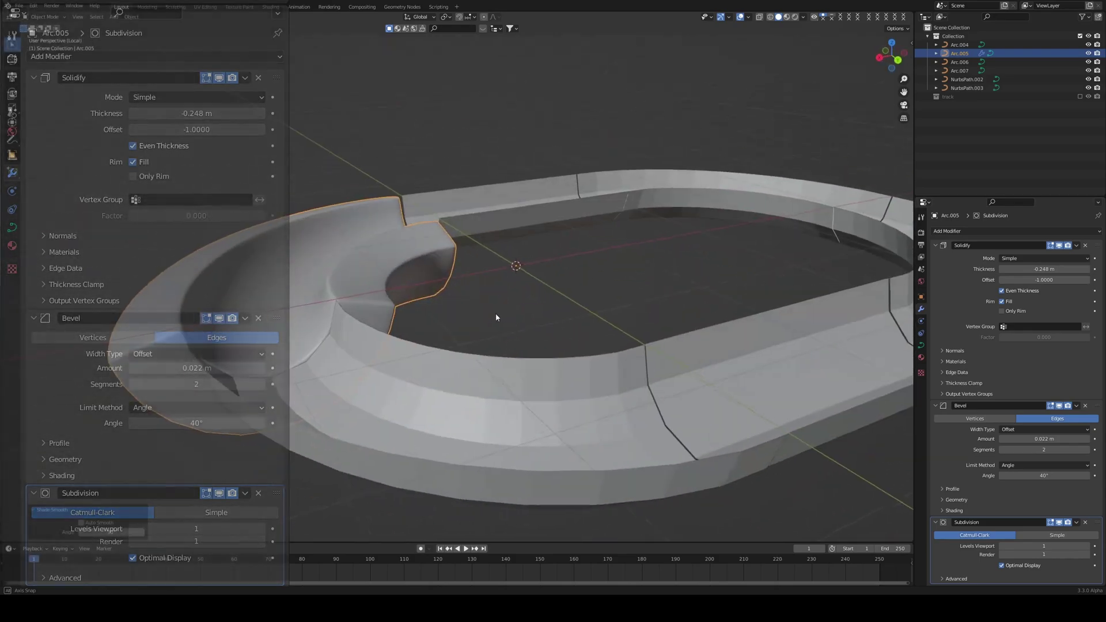
{"action": "mouse_move", "coordinate": [496, 317]}
{"action": "middle_mouse_down"}
{"action": "mouse_move", "coordinate": [534, 304]}
{"action": "mouse_move", "coordinate": [590, 351]}
{"action": "middle_mouse_up"}
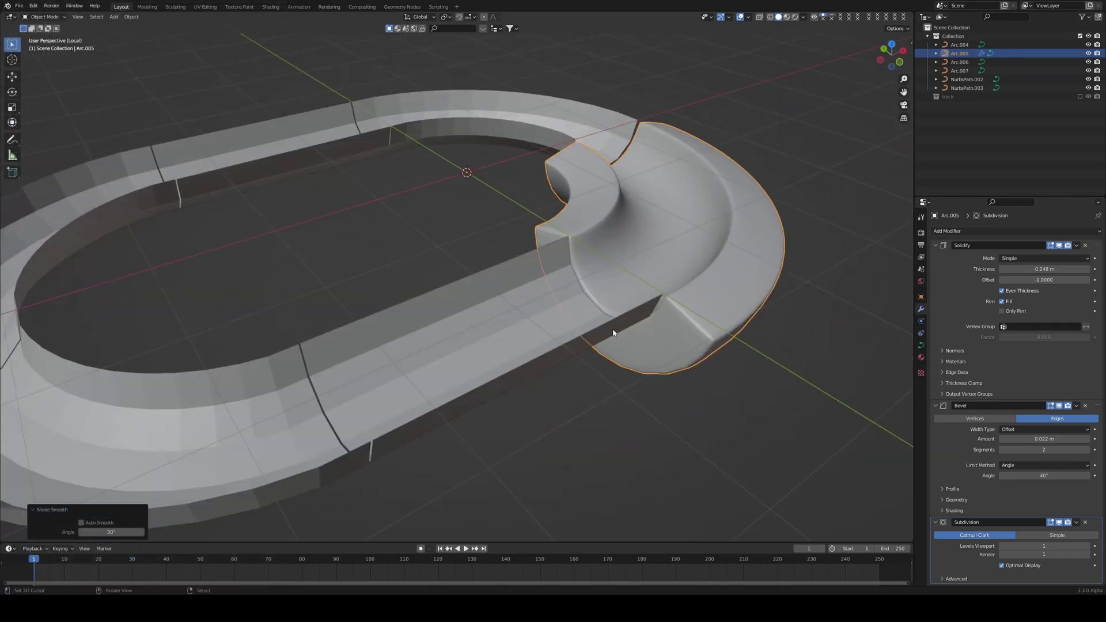
{"action": "scroll", "coordinate": [616, 330], "scroll_direction": "down", "scroll_amount": 3}
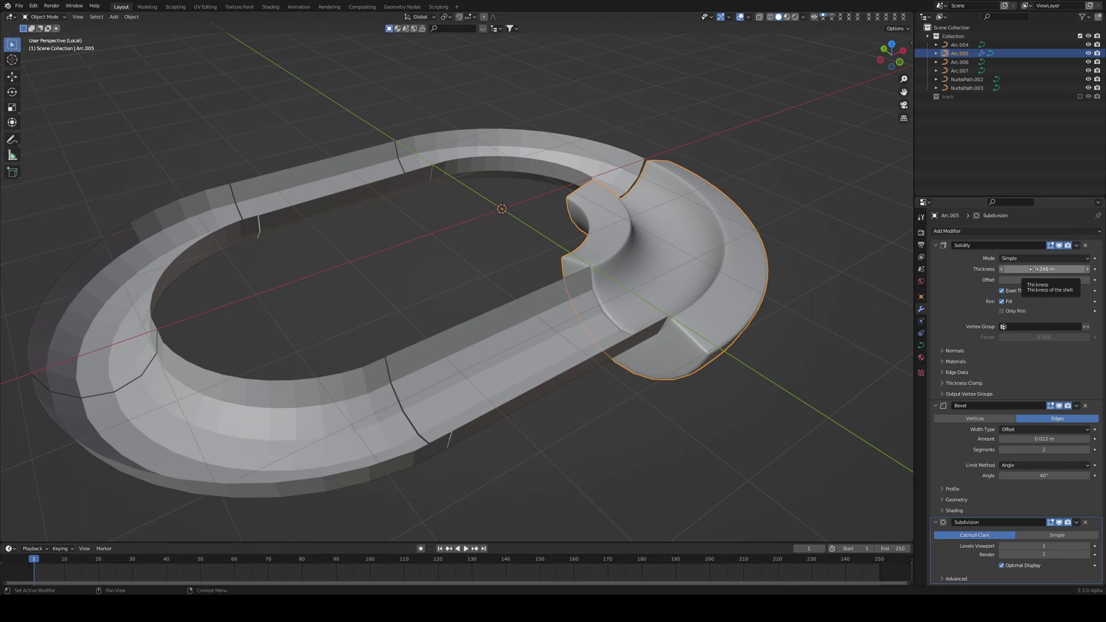
- Remove the Solidify and Bevel modifiers from the arc
{"action": "scroll", "coordinate": [725, 290], "scroll_direction": "down", "scroll_amount": 2}
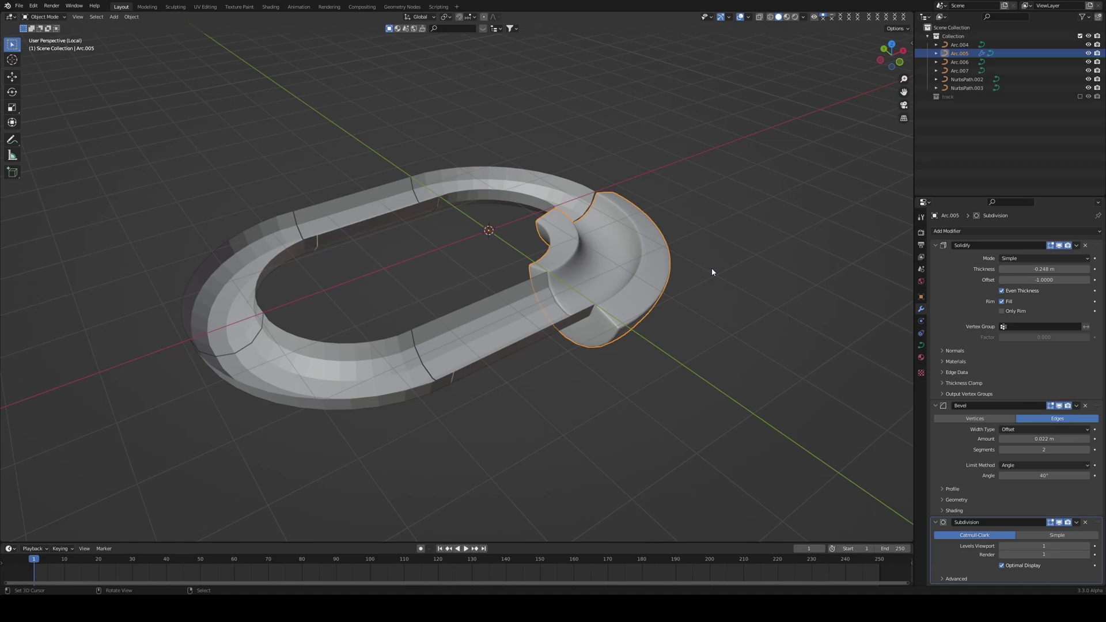
{"action": "scroll", "coordinate": [762, 288], "scroll_direction": "up", "scroll_amount": 2}
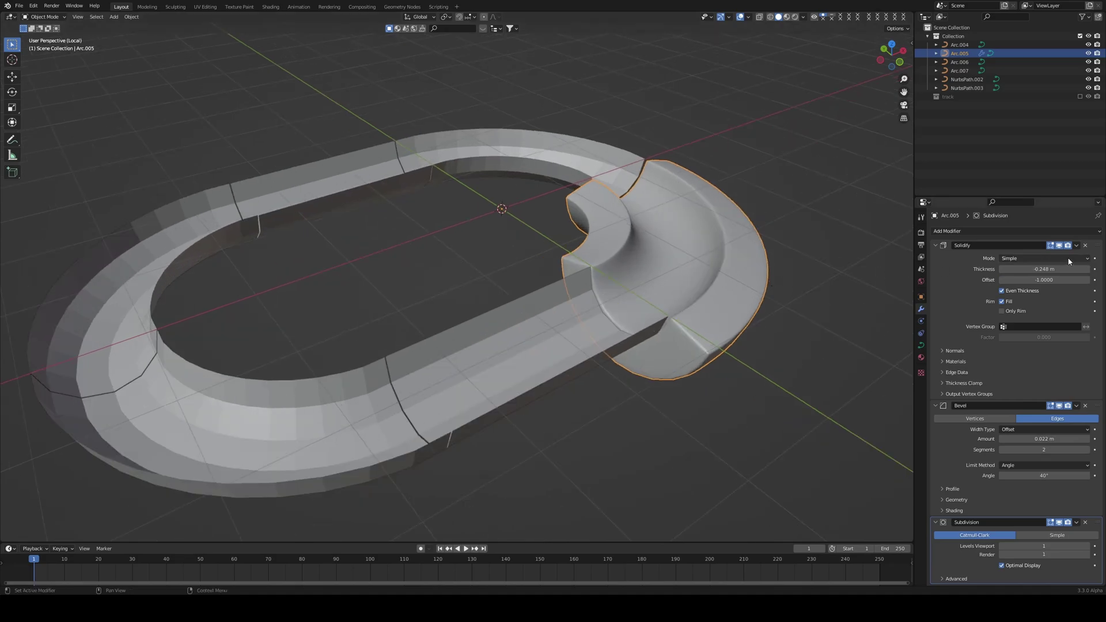
{"action": "left_click", "coordinate": [1086, 246]}
{"action": "left_click", "coordinate": [1086, 246]}
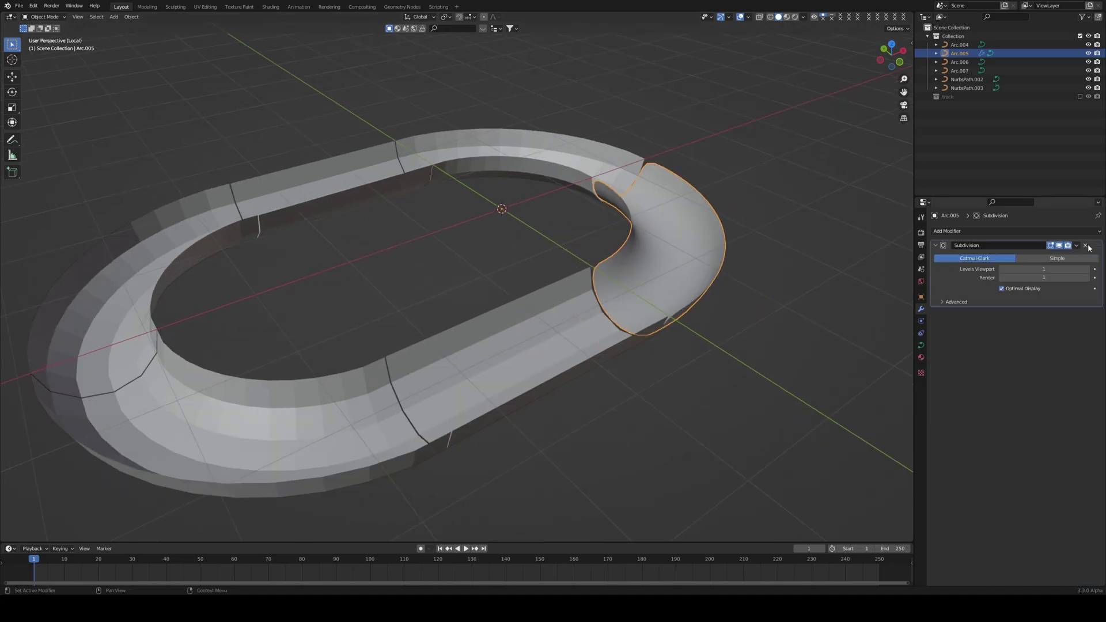
- Remove the arc's remaining Subdivision modifier and convert all six track pieces from curves to meshes, checking the resulting mesh geometry
{"action": "left_click", "coordinate": [1086, 246]}
{"action": "left_click", "coordinate": [333, 195], "text": "shift"}
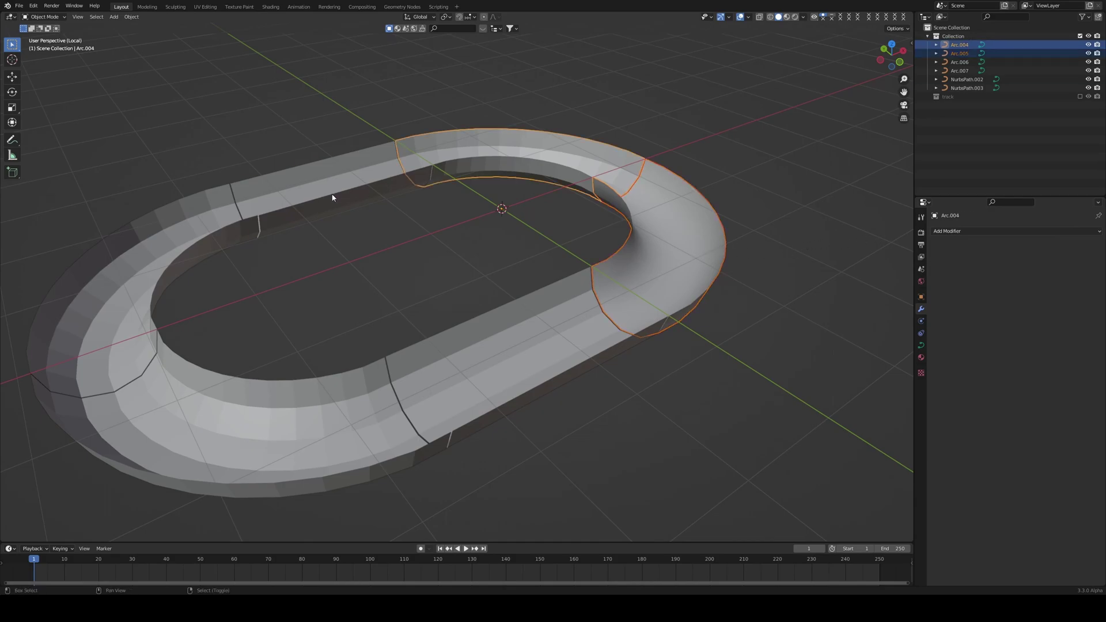
{"action": "left_click", "coordinate": [172, 385], "text": "shift"}
{"action": "left_click", "coordinate": [412, 388], "text": "shift"}
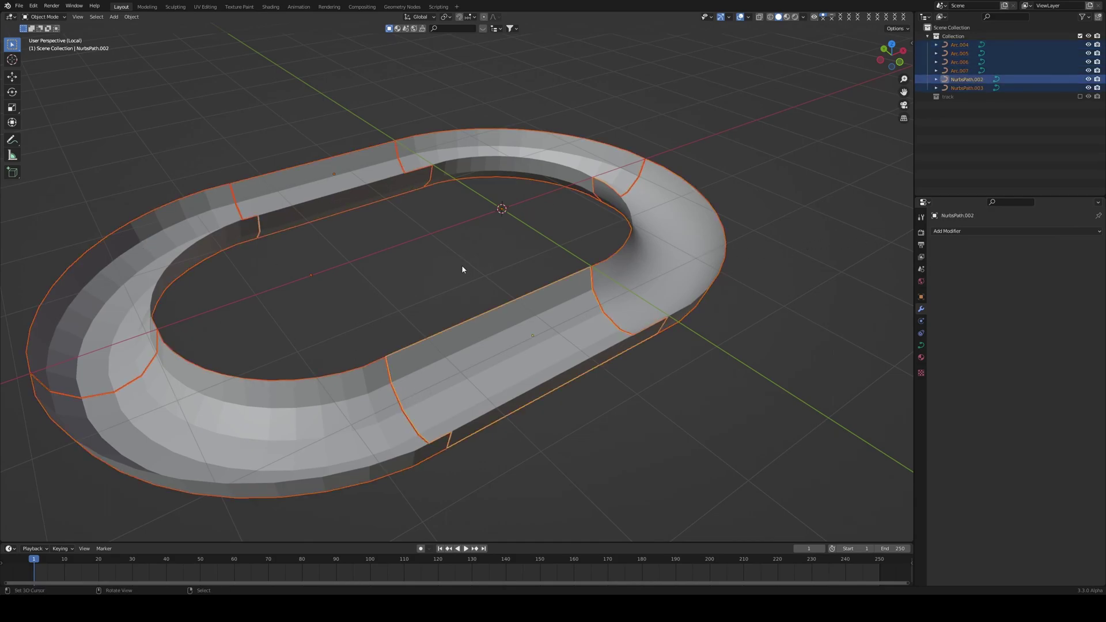
{"action": "key", "text": "alt+c"}
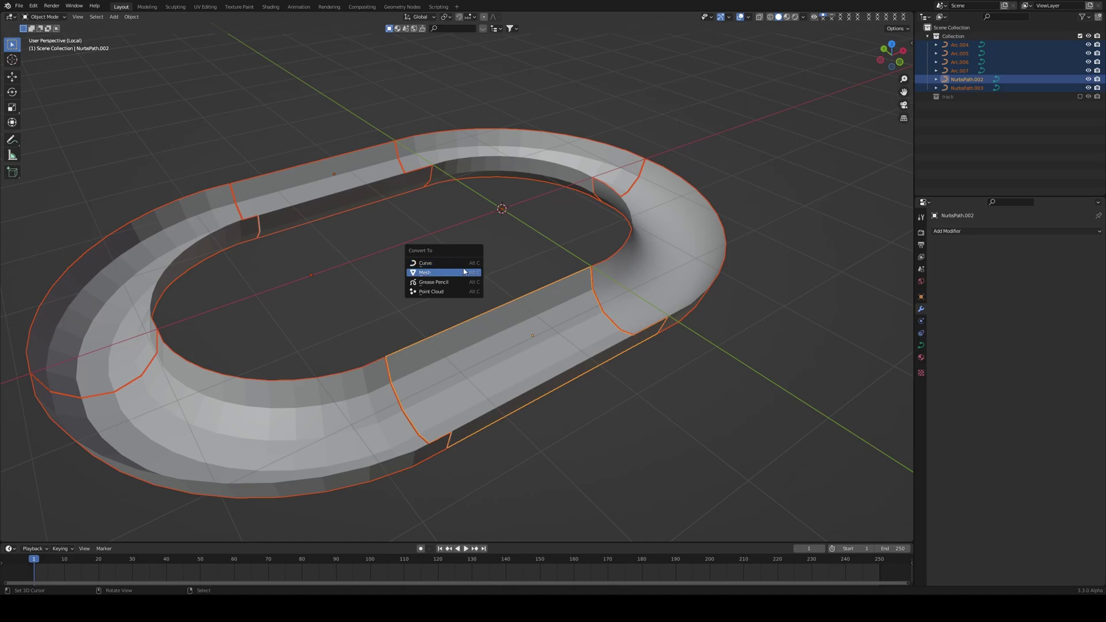
{"action": "left_click", "coordinate": [448, 277]}
{"action": "key", "text": "Tab"}
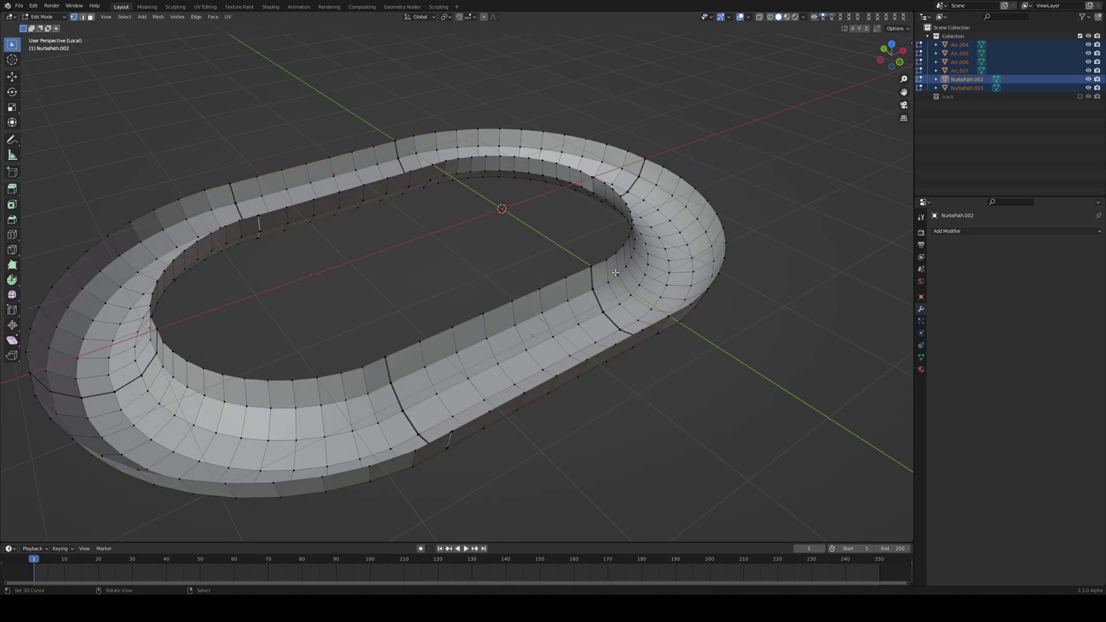
{"action": "scroll", "coordinate": [607, 294], "scroll_direction": "up", "scroll_amount": 2}
{"action": "key", "text": "a"}
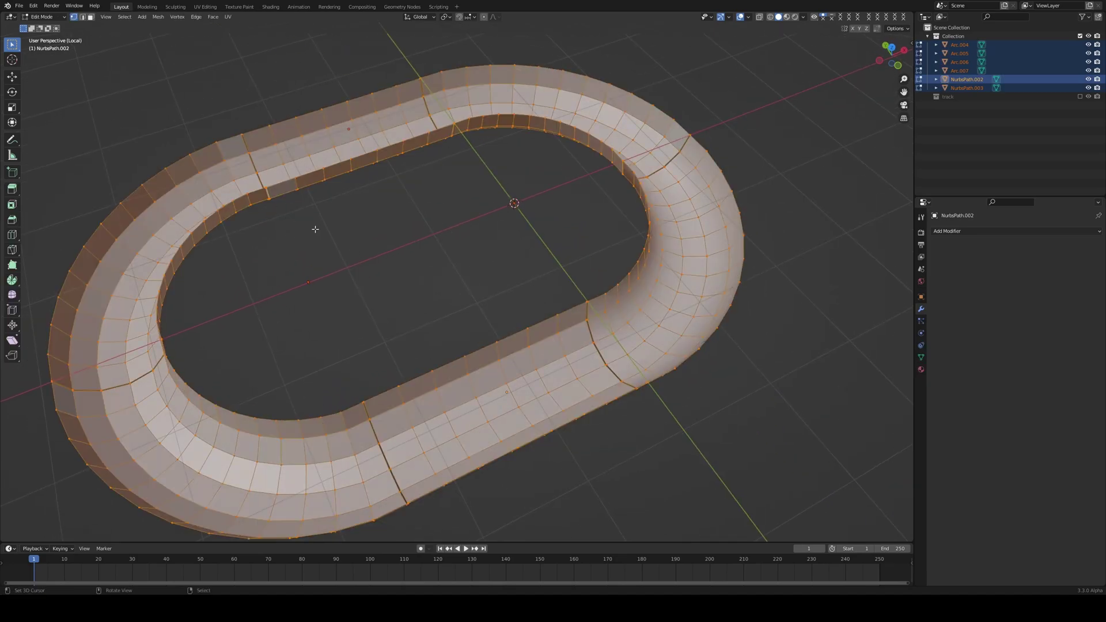
{"action": "key", "text": "Tab"}
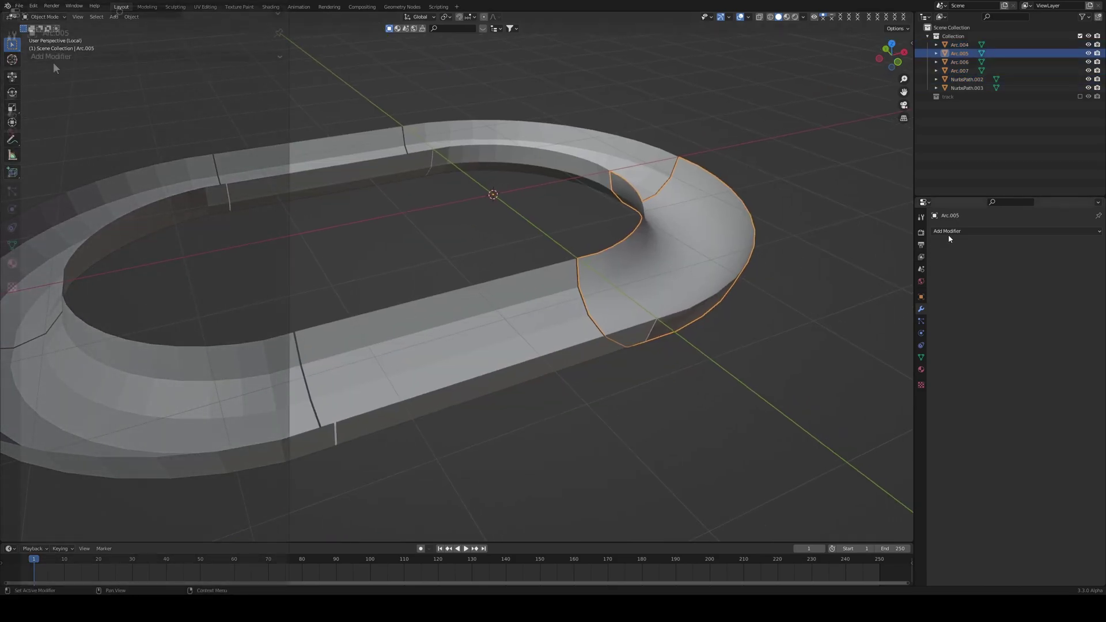
- Add Solidify, Bevel and Subdivision modifiers to the end arc Arc.005, with Subdivision viewport and render levels at 1
{"action": "left_click", "coordinate": [948, 231]}
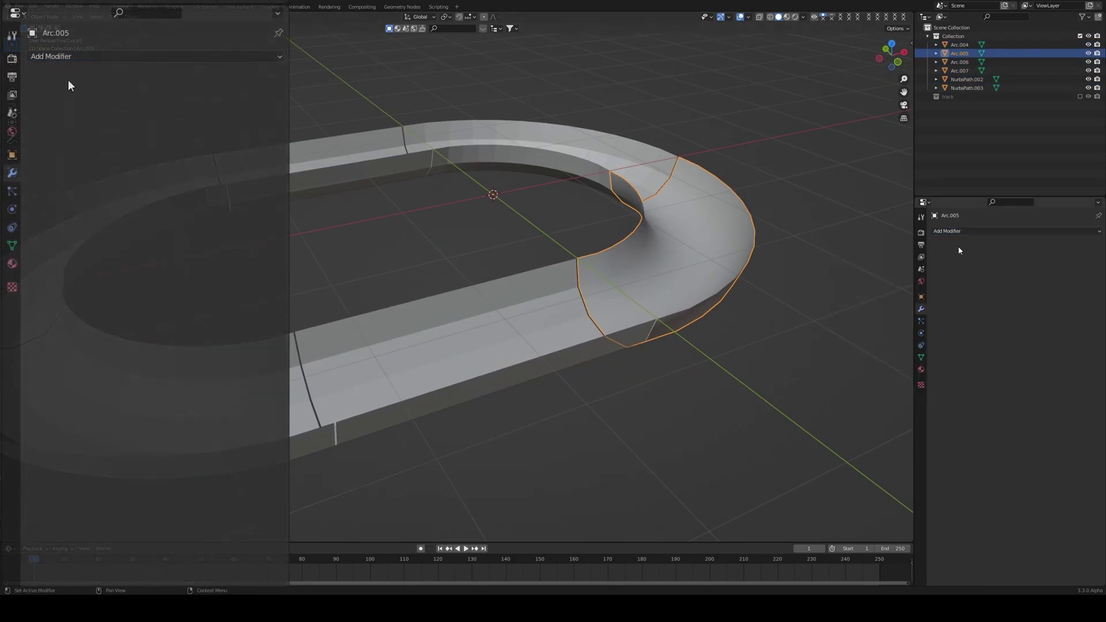
{"action": "left_click", "coordinate": [950, 231]}
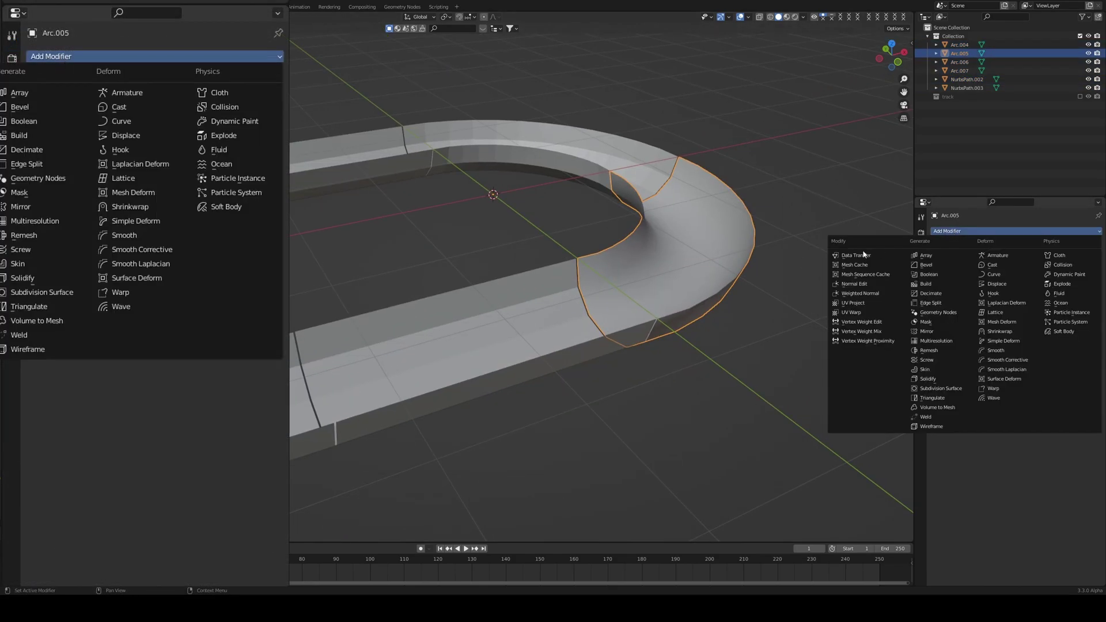
{"action": "left_click", "coordinate": [936, 380]}
{"action": "left_click", "coordinate": [986, 232]}
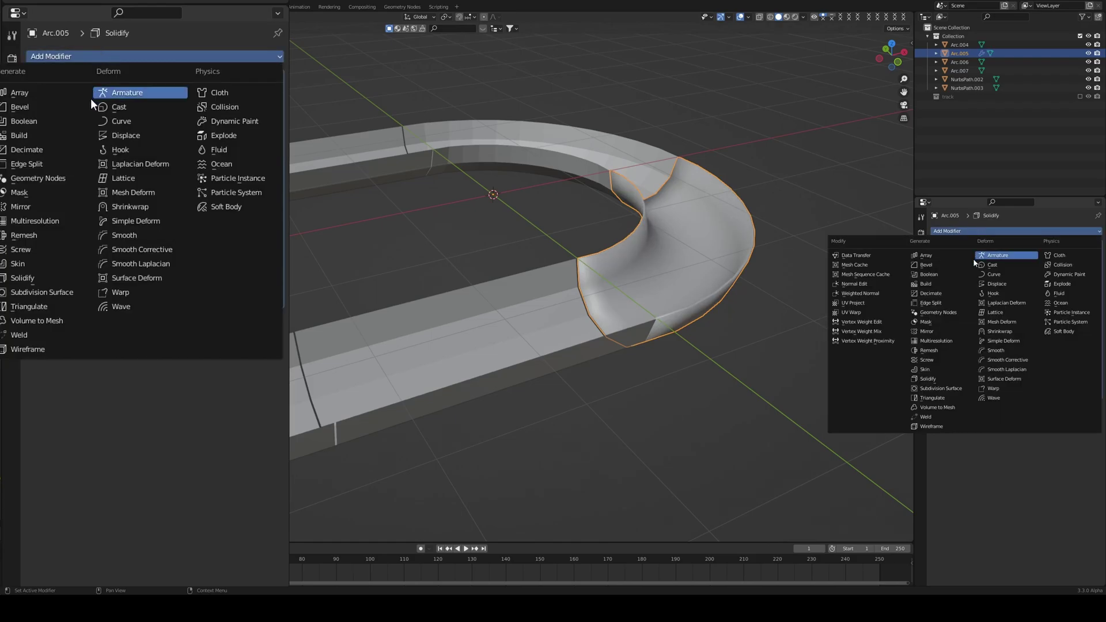
{"action": "left_click", "coordinate": [953, 265]}
{"action": "key", "text": "ctrl+1"}
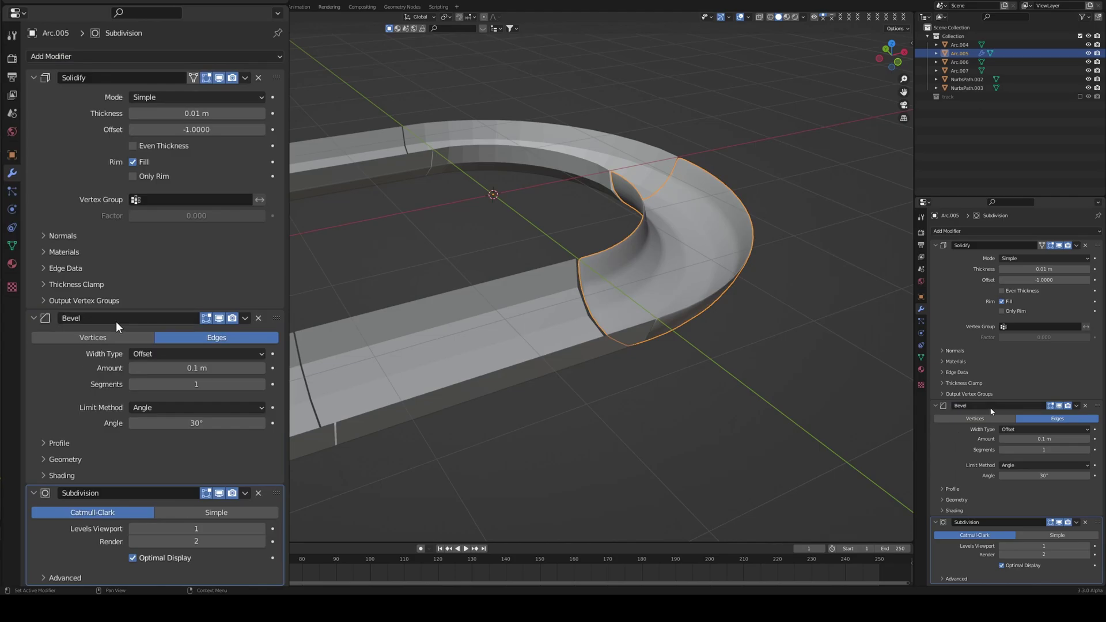
{"action": "left_click", "coordinate": [133, 542]}
- Set the arc's Solidify thickness to about -0.213 m and its Bevel modifier to 2 segments
{"action": "middle_click_drag", "start_coordinate": [799, 410], "coordinate": [691, 401]}
{"action": "left_click_drag", "start_coordinate": [196, 113], "coordinate": [135, 112]}
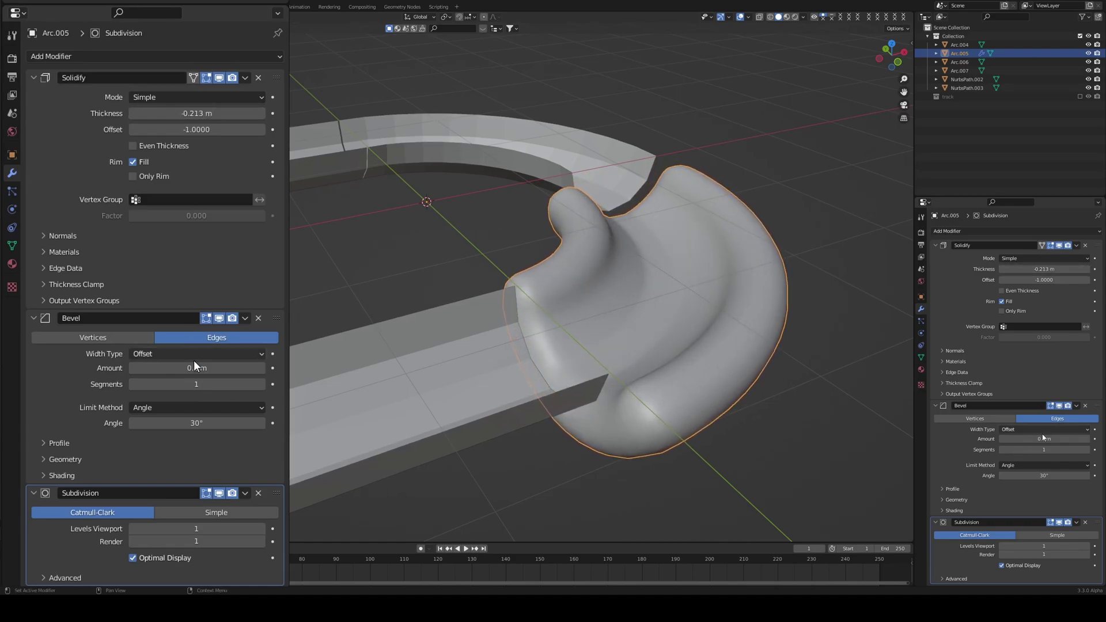
{"action": "left_click", "coordinate": [248, 384]}
{"action": "type", "text": "2"}
{"action": "key", "text": "Return"}
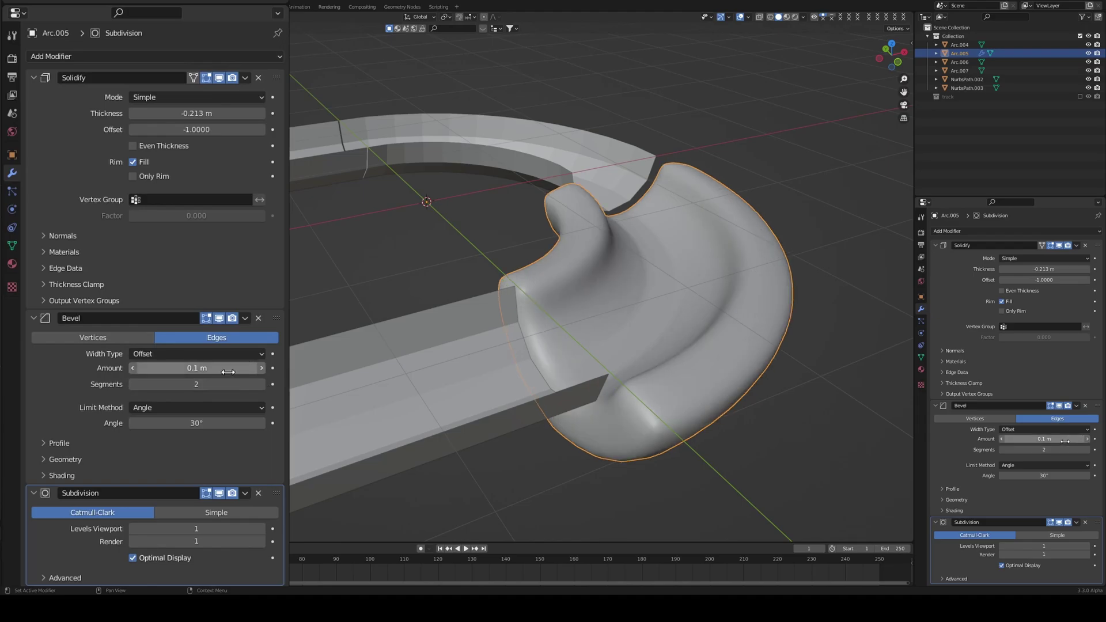
- Set the arc's Bevel amount to 0.02 m and its limit angle to 40°
{"action": "left_click_drag", "start_coordinate": [231, 368], "coordinate": [188, 368]}
{"action": "middle_click_drag", "start_coordinate": [610, 323], "coordinate": [679, 361]}
{"action": "scroll", "coordinate": [173, 423], "scroll_direction": "up", "scroll_amount": 1, "text": "ctrl"}
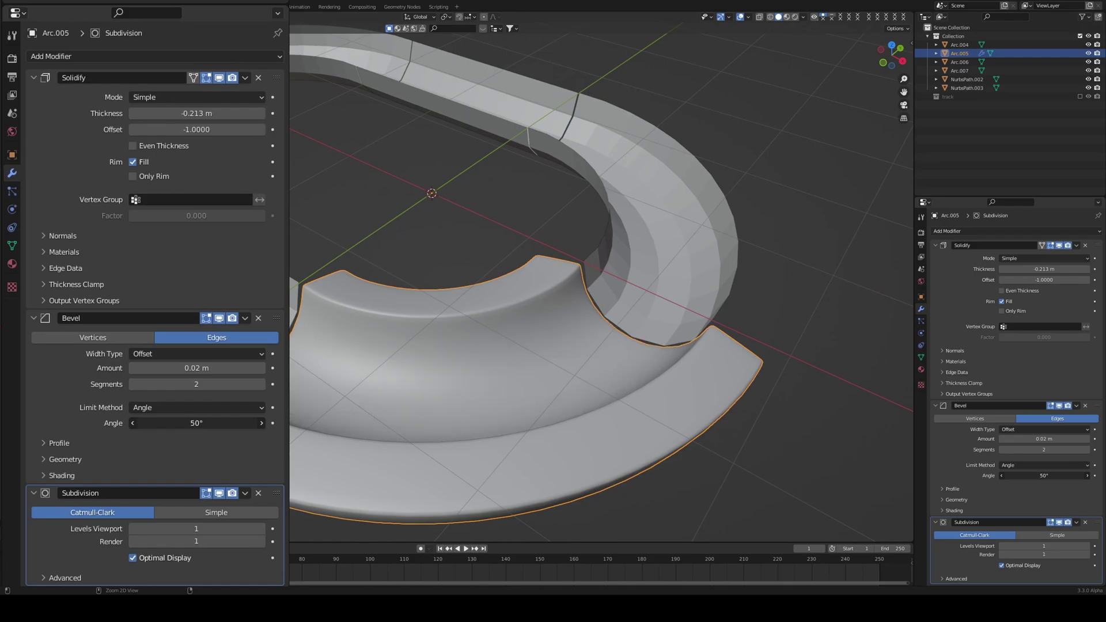
{"action": "middle_click_drag", "start_coordinate": [865, 441], "coordinate": [707, 379]}
{"action": "scroll", "coordinate": [707, 379], "scroll_direction": "up", "scroll_amount": 3}
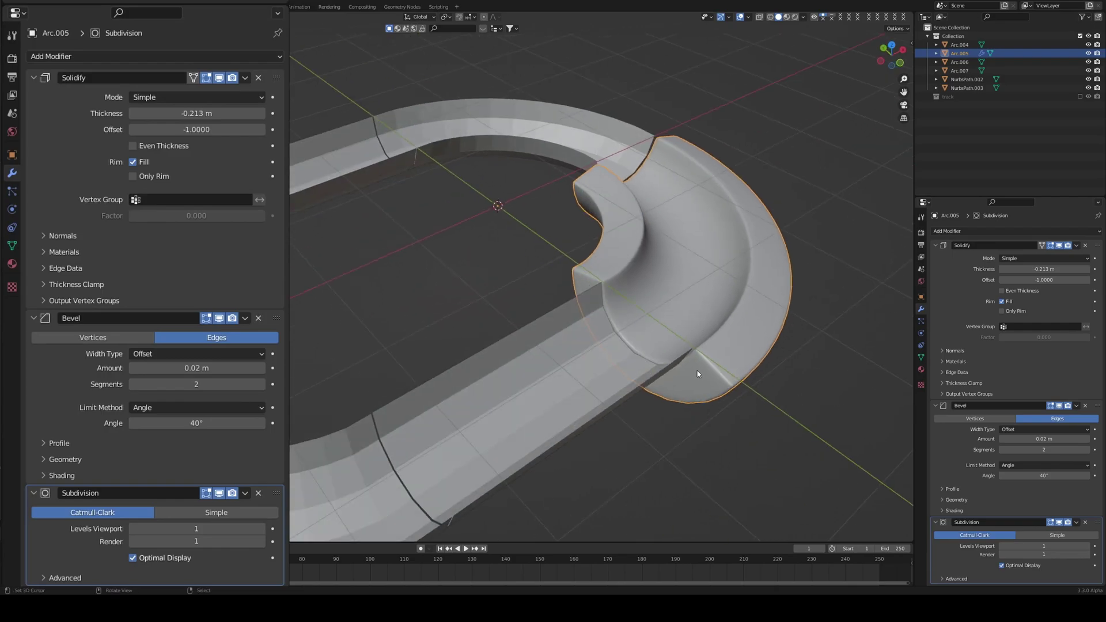
- Copy the modifiers from Arc.005 to all the other track pieces and shade the pieces smooth
{"action": "scroll", "coordinate": [697, 373], "scroll_direction": "down", "scroll_amount": 1}
{"action": "scroll", "coordinate": [601, 327], "scroll_direction": "down", "scroll_amount": 2}
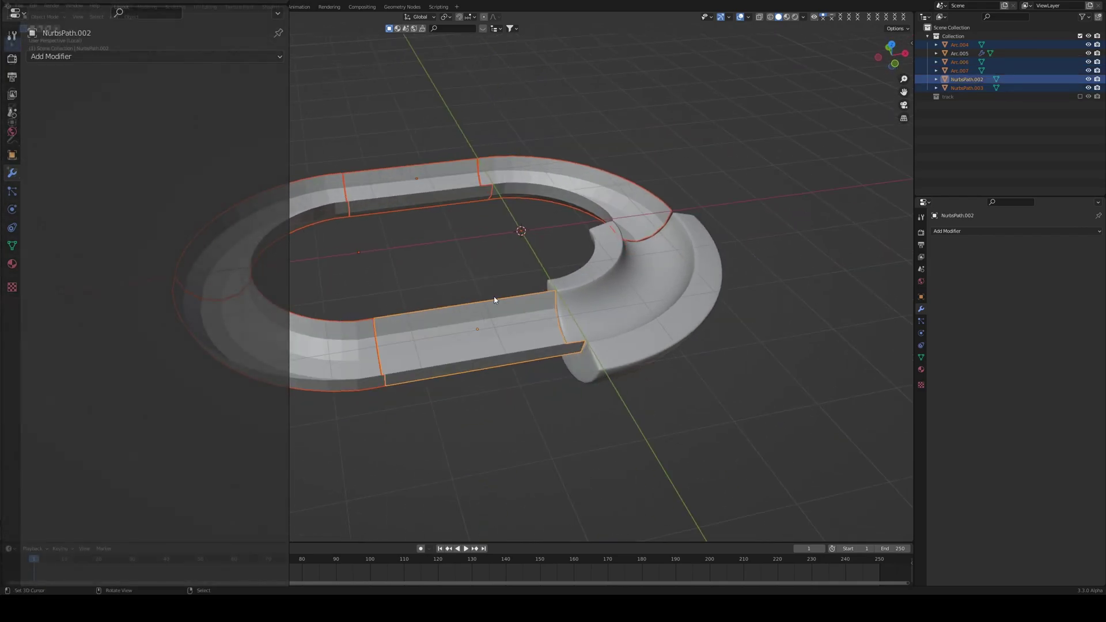
{"action": "middle_click_drag", "start_coordinate": [507, 297], "coordinate": [562, 300]}
{"action": "left_click", "coordinate": [612, 288], "text": "shift"}
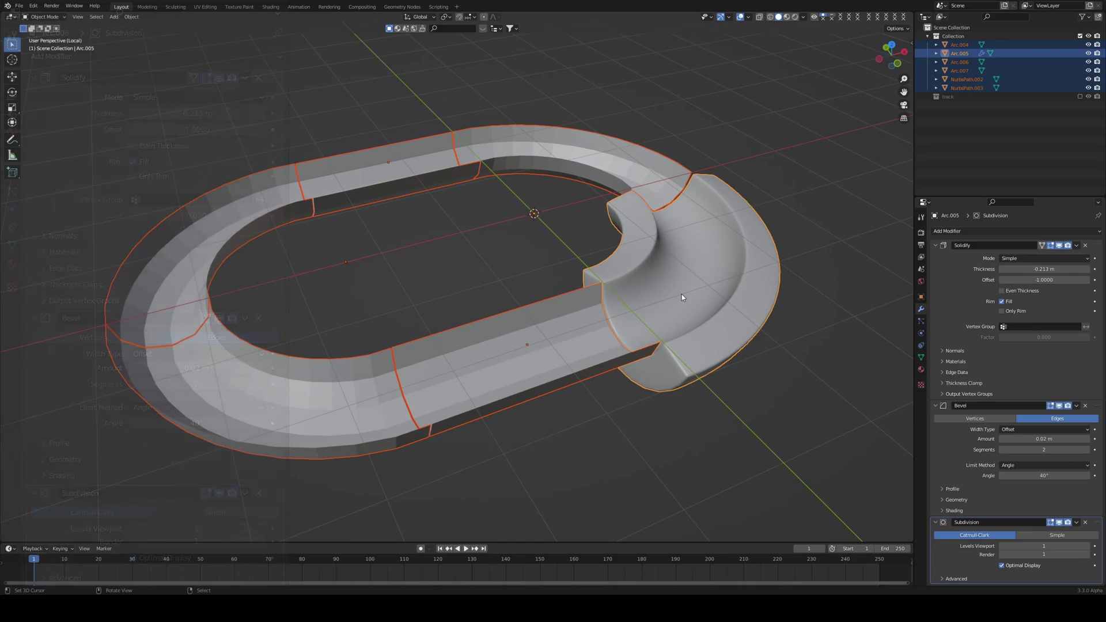
{"action": "key", "text": "ctrl+l"}
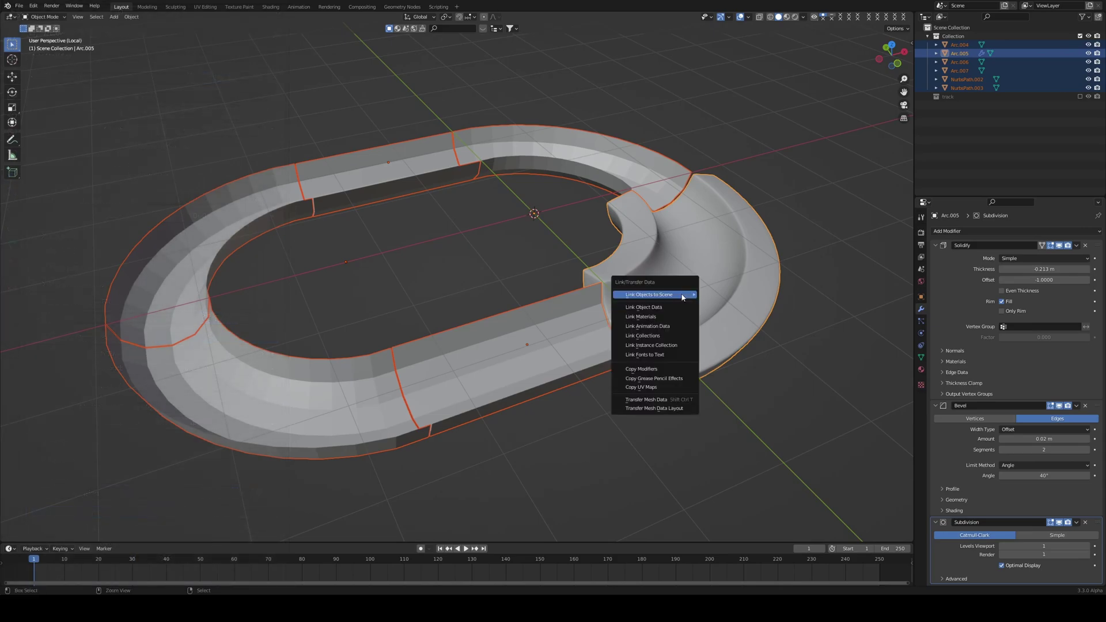
{"action": "mouse_move", "coordinate": [682, 296]}
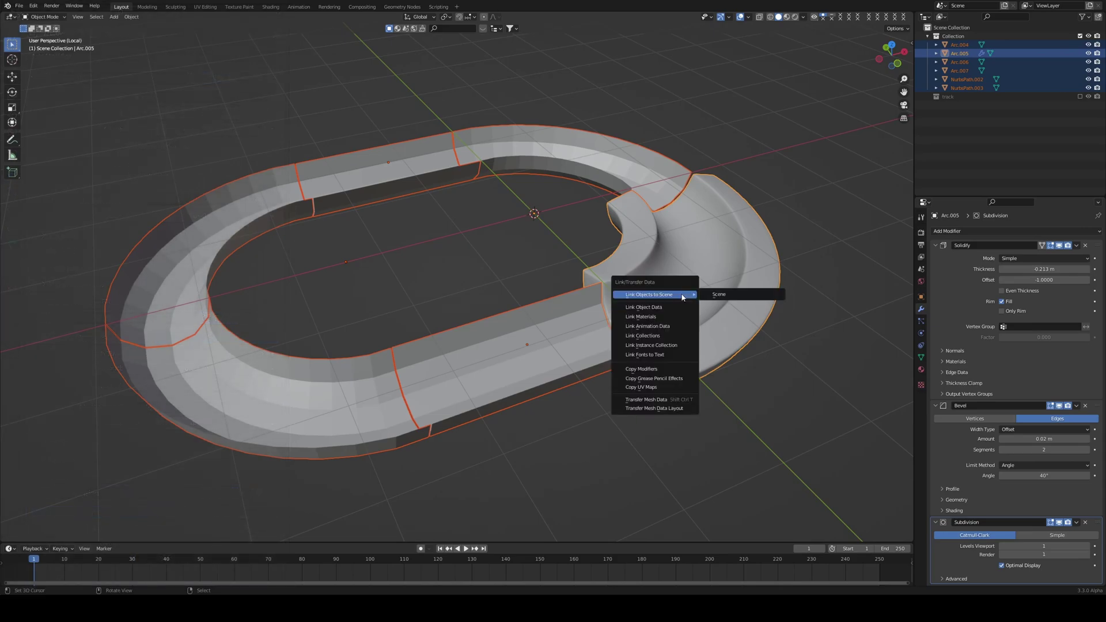
{"action": "left_click", "coordinate": [681, 370]}
{"action": "middle_click_drag", "start_coordinate": [483, 299], "coordinate": [596, 249]}
{"action": "right_click", "coordinate": [597, 249]}
{"action": "left_click", "coordinate": [598, 249]}
- Apply the scale of the two straight track pieces
{"action": "left_click", "coordinate": [628, 284]}
{"action": "left_click", "coordinate": [403, 190], "text": "shift"}
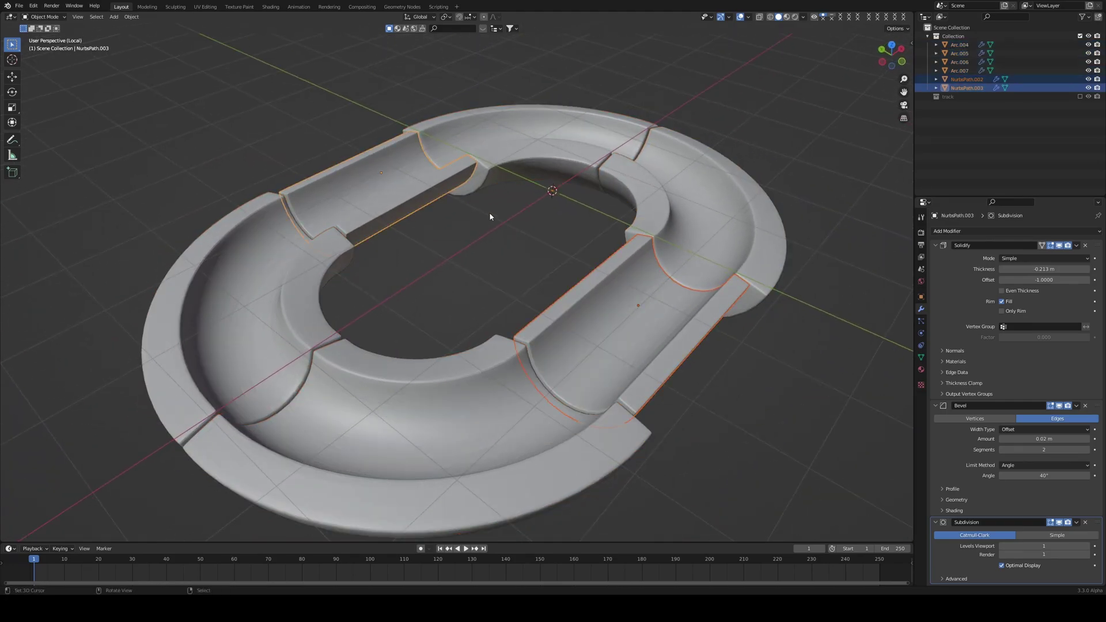
{"action": "key", "text": "ctrl+l"}
{"action": "left_click", "coordinate": [537, 229]}
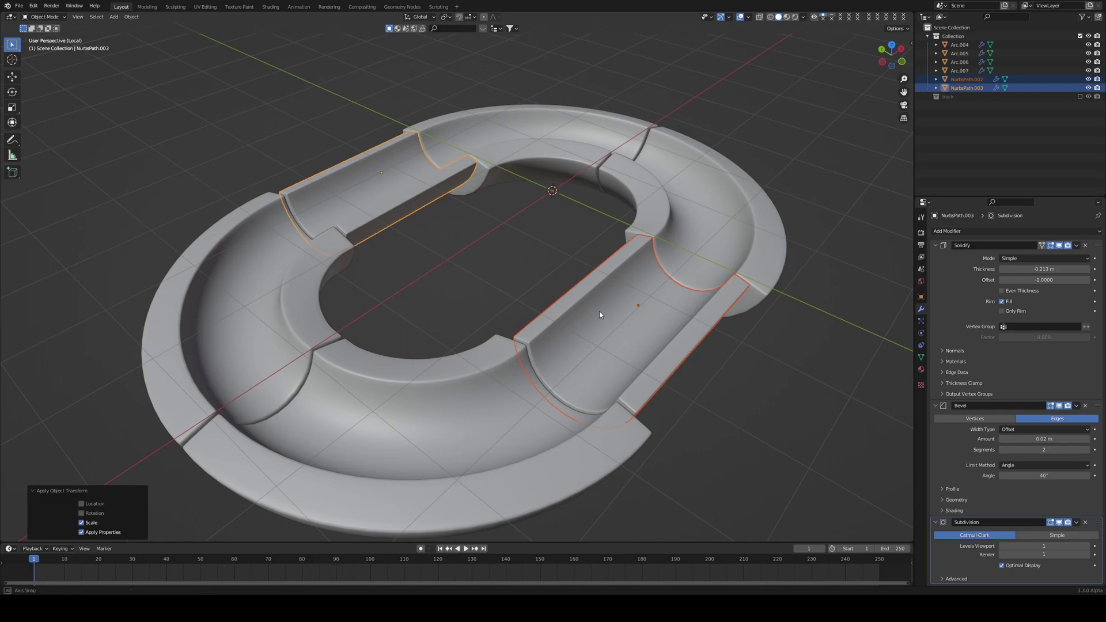
{"action": "middle_click_drag", "start_coordinate": [600, 314], "coordinate": [508, 308]}
- Set the Solidify thickness of straight piece NurbsPath.002 to about -0.421 m to match the rims of the adjoining arcs
{"action": "left_click", "coordinate": [449, 206]}
{"action": "middle_click_drag", "start_coordinate": [449, 206], "coordinate": [668, 289]}
{"action": "left_click", "coordinate": [647, 288]}
{"action": "left_click_drag", "start_coordinate": [1047, 269], "coordinate": [1013, 269]}
{"action": "middle_click_drag", "start_coordinate": [576, 242], "coordinate": [417, 298]}
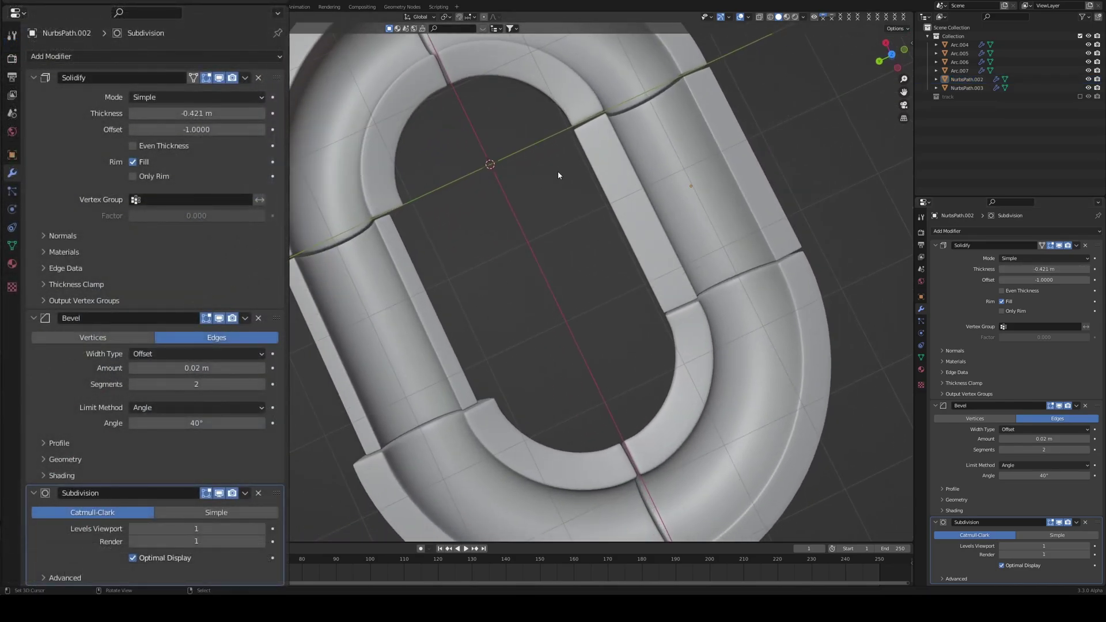
{"action": "middle_click_drag", "start_coordinate": [552, 179], "coordinate": [577, 172], "text": "shift"}
- Copy the modifiers from straight piece NurbsPath.002 to the opposite straight piece, NurbsPath.003, and clear the selection
{"action": "left_click", "coordinate": [442, 312]}
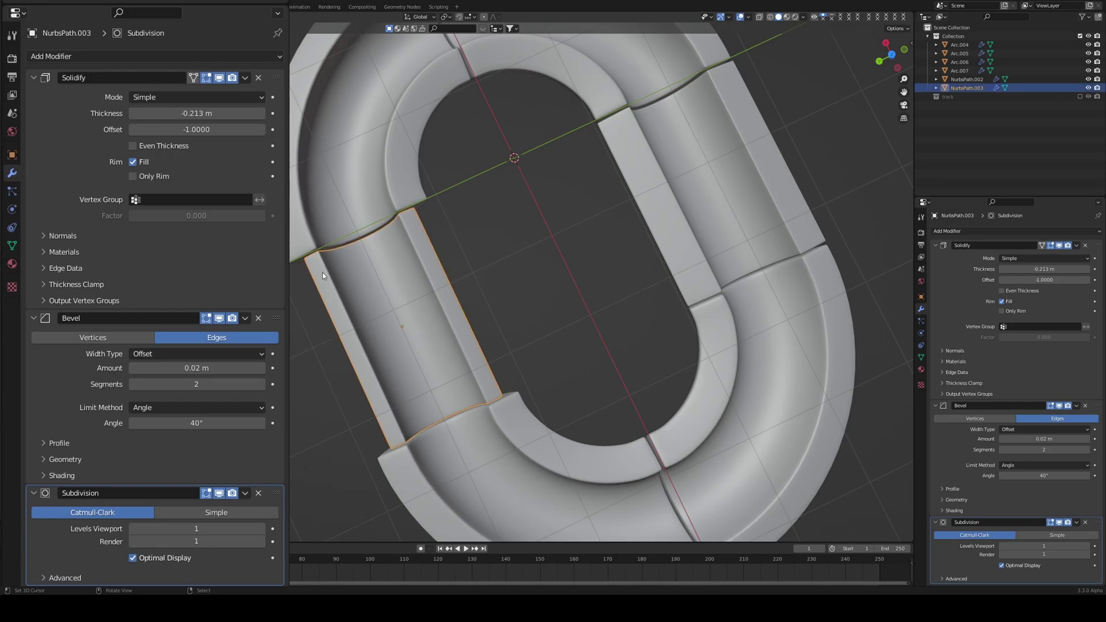
{"action": "mouse_move", "coordinate": [424, 267]}
{"action": "middle_mouse_down"}
{"action": "mouse_move", "coordinate": [483, 223]}
{"action": "mouse_move", "coordinate": [434, 258]}
{"action": "middle_mouse_up"}
{"action": "left_click", "coordinate": [679, 241], "text": "shift"}
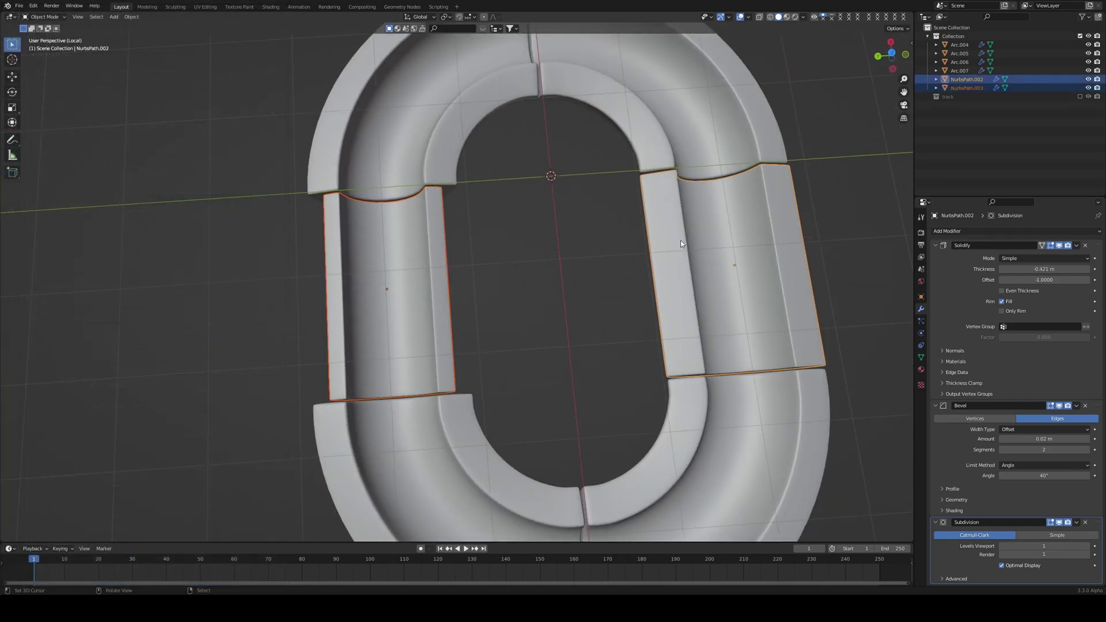
{"action": "key", "text": "ctrl+l"}
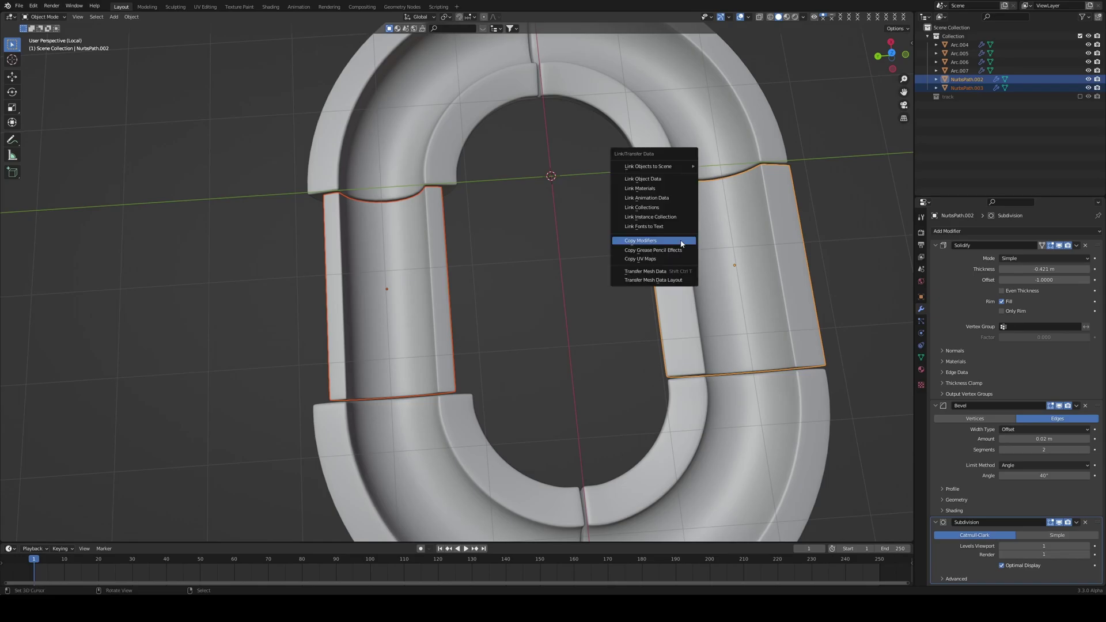
{"action": "left_click", "coordinate": [681, 240]}
{"action": "key", "text": "alt+a"}
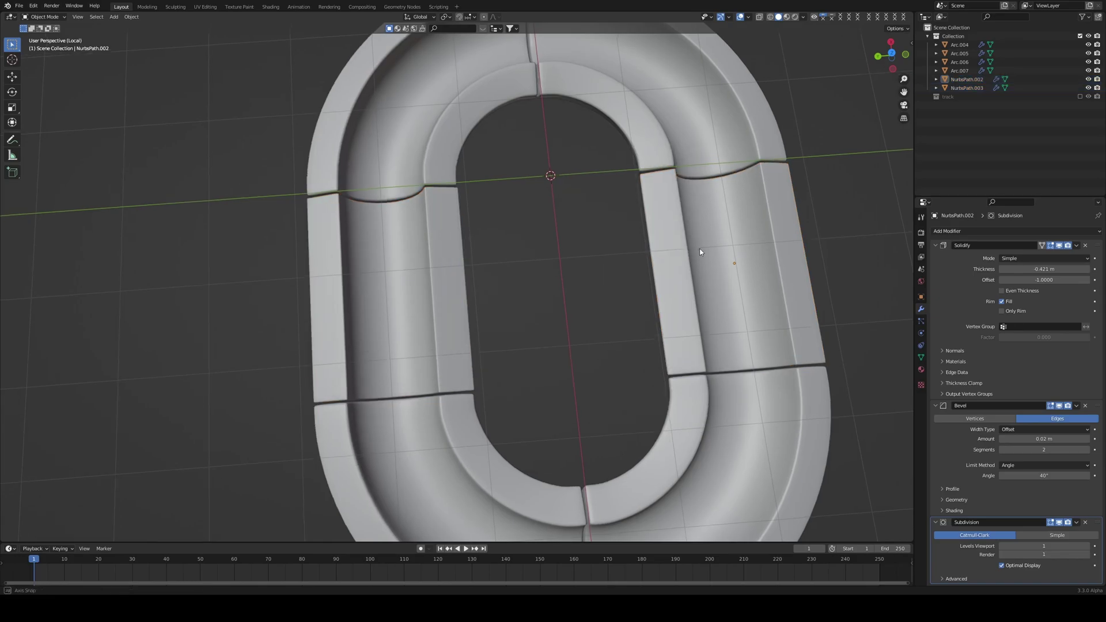
{"action": "middle_click_drag", "start_coordinate": [679, 240], "coordinate": [620, 292]}
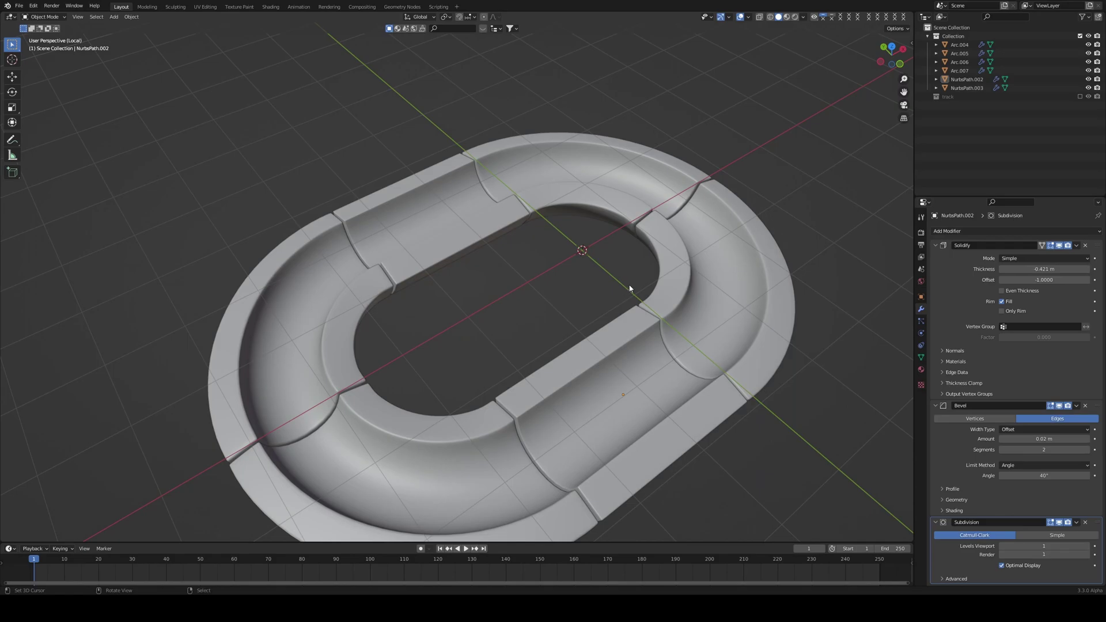
{"action": "scroll", "coordinate": [629, 288], "scroll_direction": "down", "scroll_amount": 2}
{"action": "left_click", "coordinate": [587, 230], "text": "shift"}
{"action": "left_click", "coordinate": [536, 229], "text": "shift"}
{"action": "left_click", "coordinate": [486, 230], "text": "shift"}
{"action": "left_click", "coordinate": [405, 298], "text": "shift"}
{"action": "left_click", "coordinate": [636, 337], "text": "shift"}
{"action": "left_click", "coordinate": [532, 410], "text": "shift"}
{"action": "middle_click_drag", "start_coordinate": [532, 411], "coordinate": [511, 357]}
- Add a UV sphere as the marble, move it about 1.97 m along X into the channel, and scale it by about 0.477
{"action": "key", "text": "shift+a"}
{"action": "mouse_move", "coordinate": [485, 349]}
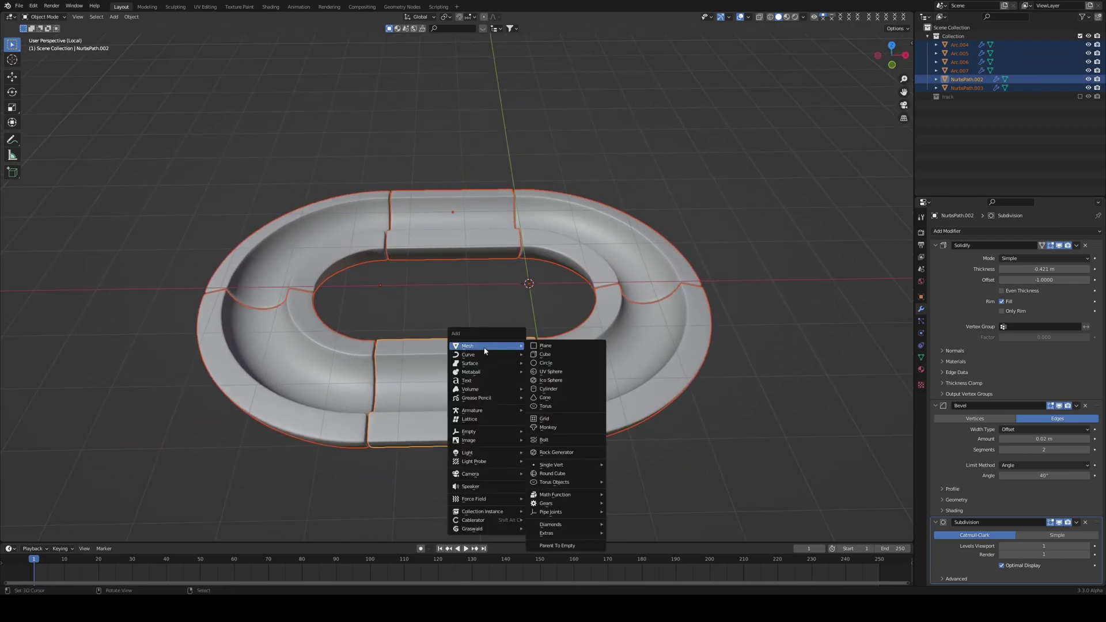
{"action": "left_click", "coordinate": [573, 372]}
{"action": "key", "text": "g"}
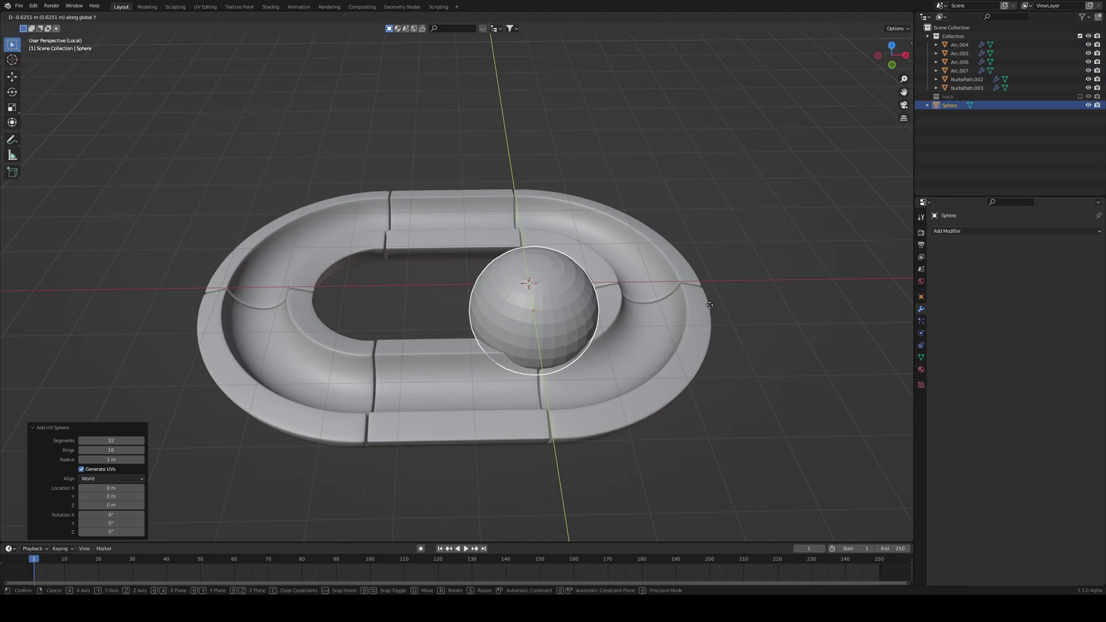
{"action": "key", "text": "x"}
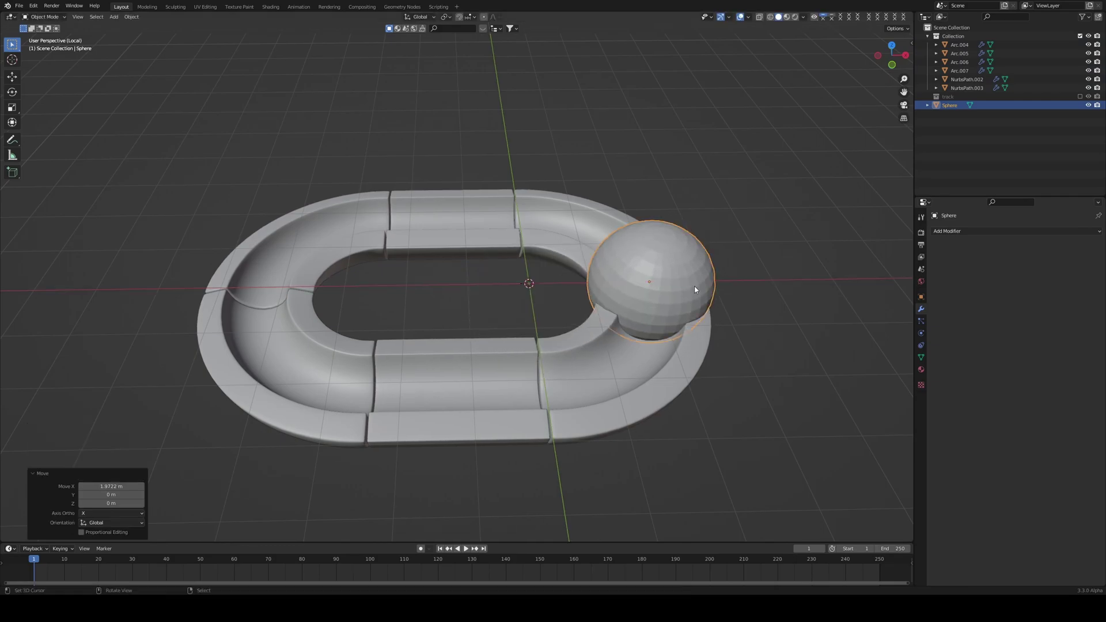
{"action": "key", "text": "s"}
{"action": "left_click", "coordinate": [669, 294]}
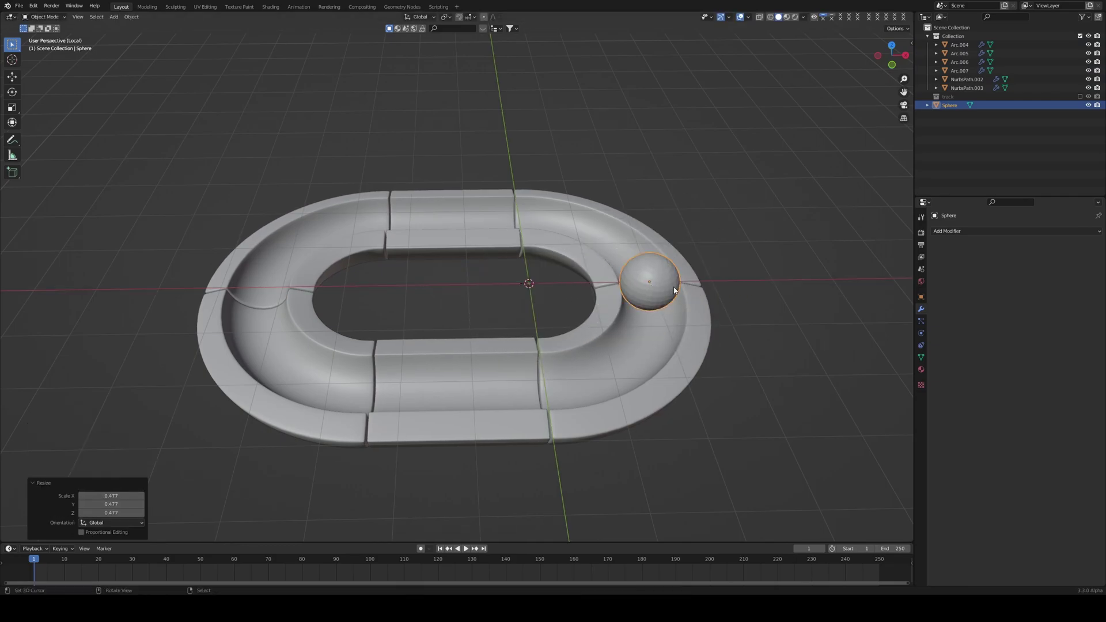
- From the top view, nudge the sphere to the channel's centre and scale it slightly to fit the channel width
{"action": "key", "text": "KP_7"}
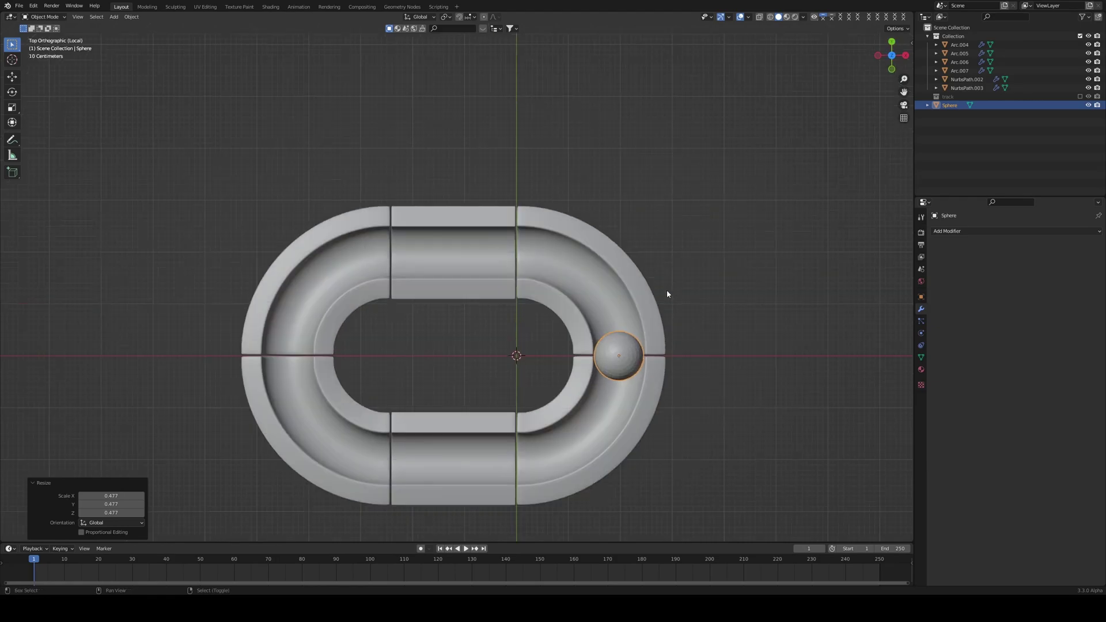
{"action": "scroll", "coordinate": [666, 289], "scroll_direction": "up", "scroll_amount": 2}
{"action": "key", "text": "g"}
{"action": "key", "text": "s"}
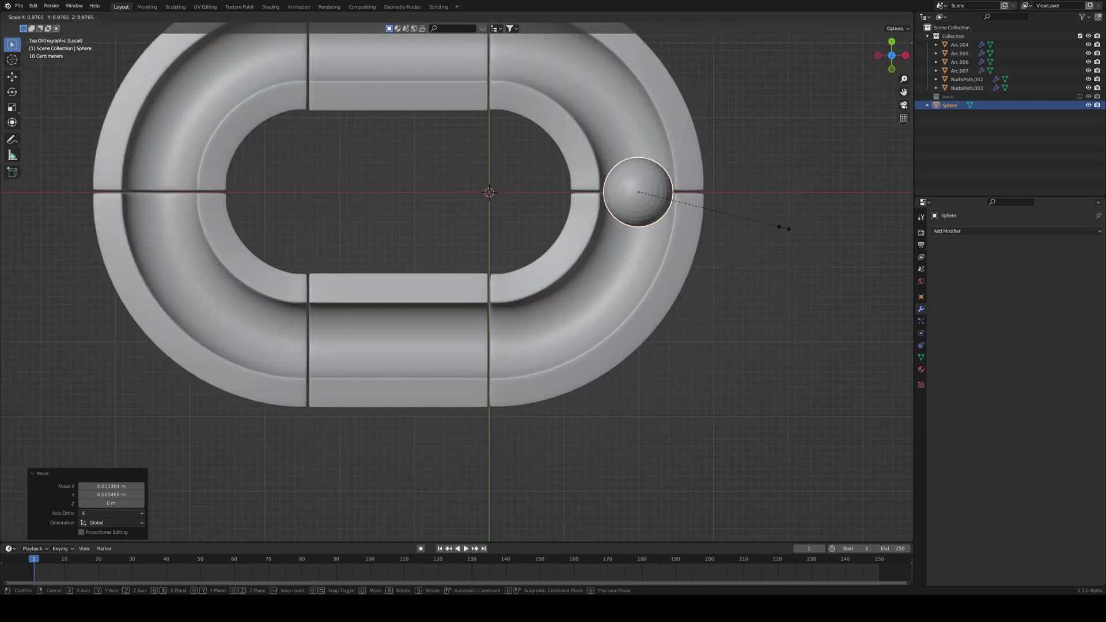
{"action": "left_click", "coordinate": [728, 209]}
- Move the sphere about -0.011 m along X and check its fit against the channel walls
{"action": "scroll", "coordinate": [691, 236], "scroll_direction": "up", "scroll_amount": 4}
{"action": "middle_click_drag", "start_coordinate": [584, 238], "coordinate": [518, 264]}
{"action": "key", "text": "g"}
{"action": "key", "text": "x"}
{"action": "left_click", "coordinate": [474, 213]}
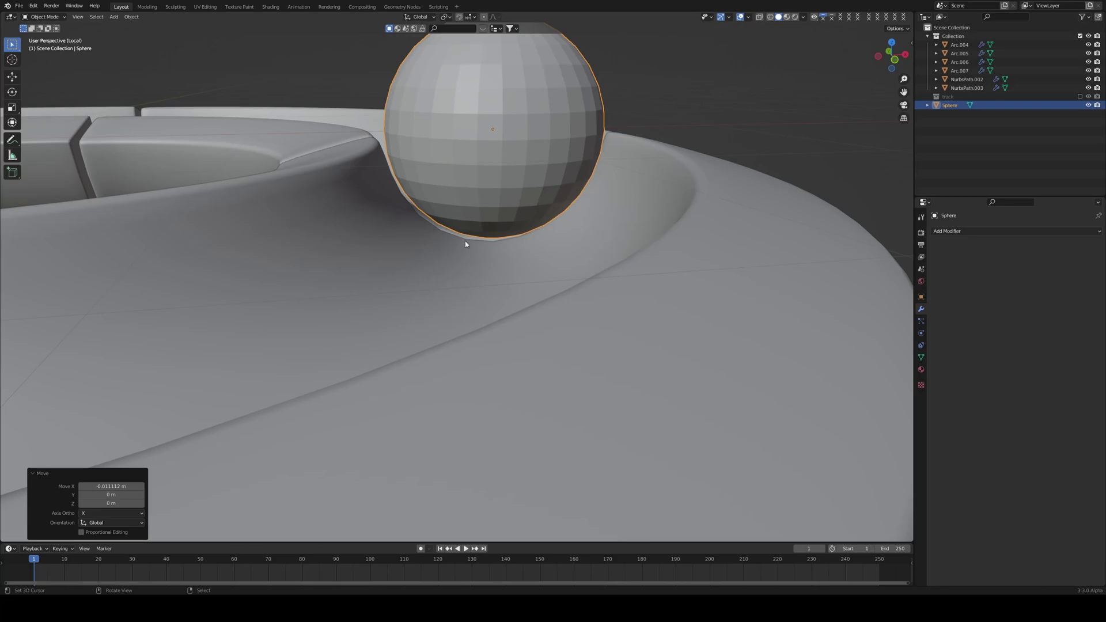
{"action": "middle_click_drag", "start_coordinate": [415, 214], "coordinate": [428, 264]}
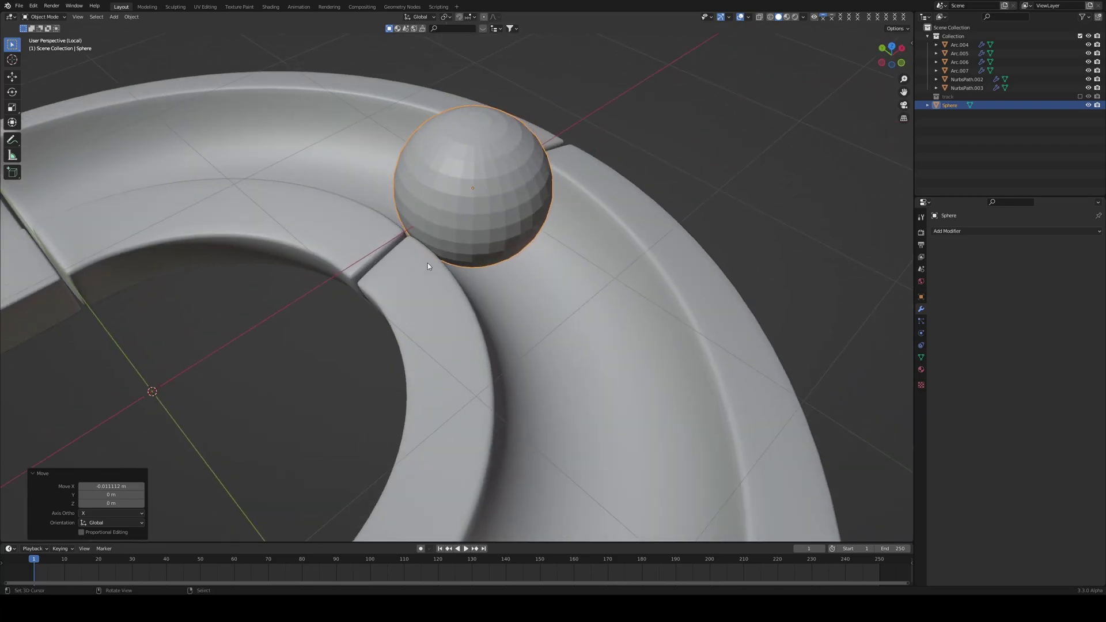
{"action": "key", "text": "KP_7"}
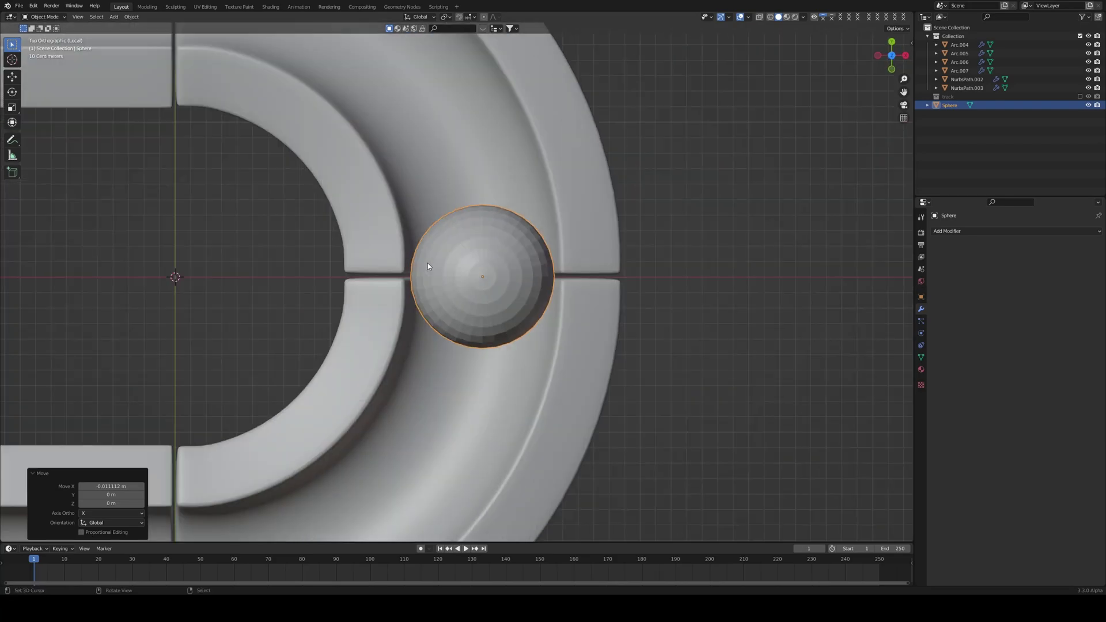
- Duplicate the sphere about -6.4 m along X into the channel at the opposite curved end of the track
{"action": "scroll", "coordinate": [428, 263], "scroll_direction": "down", "scroll_amount": 2}
{"action": "middle_click_drag", "start_coordinate": [427, 262], "coordinate": [573, 270], "text": "shift"}
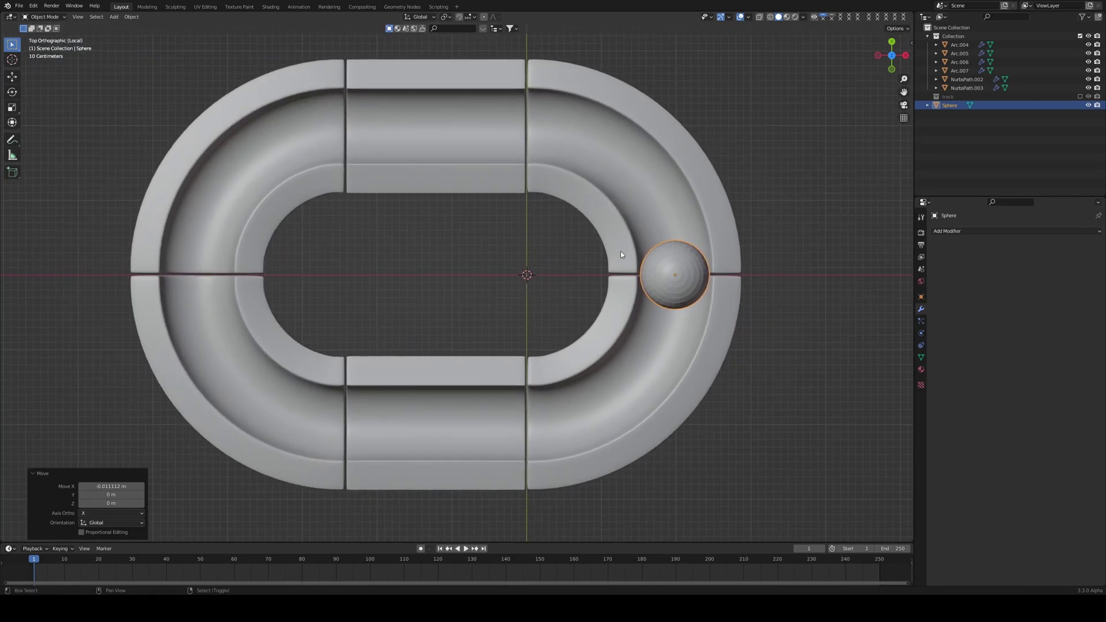
{"action": "key", "text": "shift+d"}
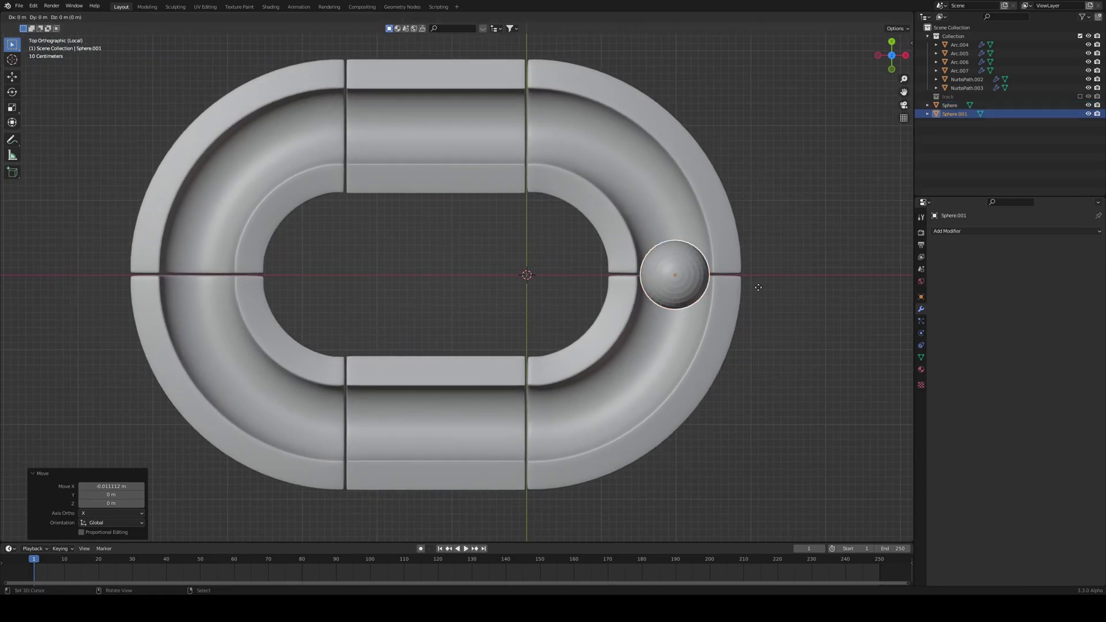
{"action": "key", "text": "x"}
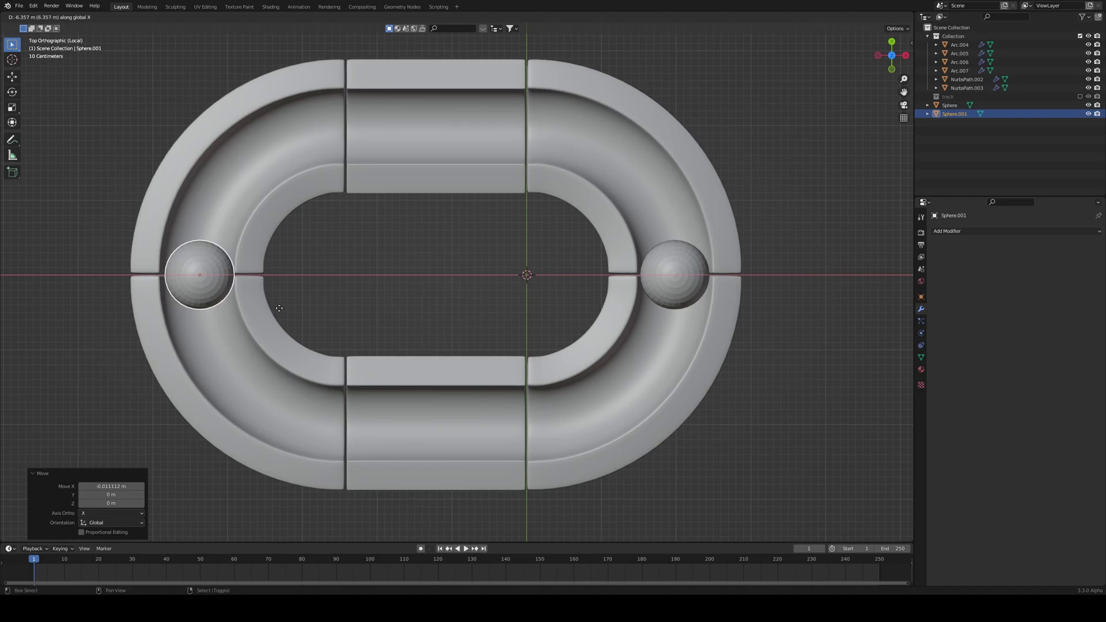
{"action": "left_click", "coordinate": [292, 318]}
- Select both spheres and apply smooth shading to them
{"action": "middle_click_drag", "start_coordinate": [292, 318], "coordinate": [455, 319]}
{"action": "left_click", "coordinate": [685, 211], "text": "shift"}
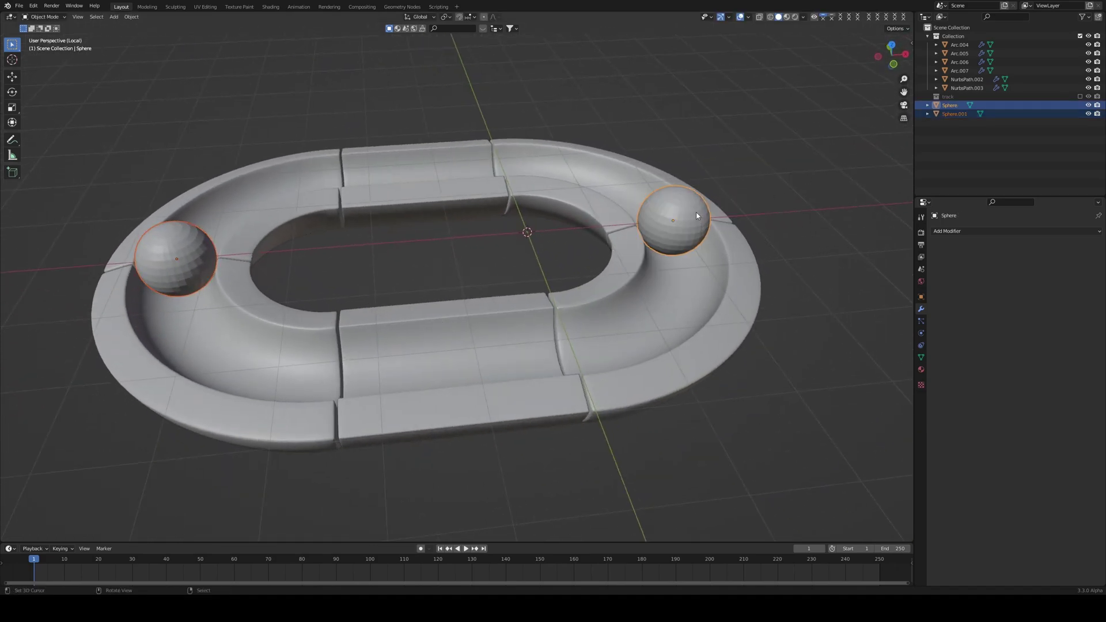
{"action": "right_click", "coordinate": [696, 214]}
{"action": "left_click", "coordinate": [696, 213]}
{"action": "middle_click_drag", "start_coordinate": [531, 241], "coordinate": [510, 324]}
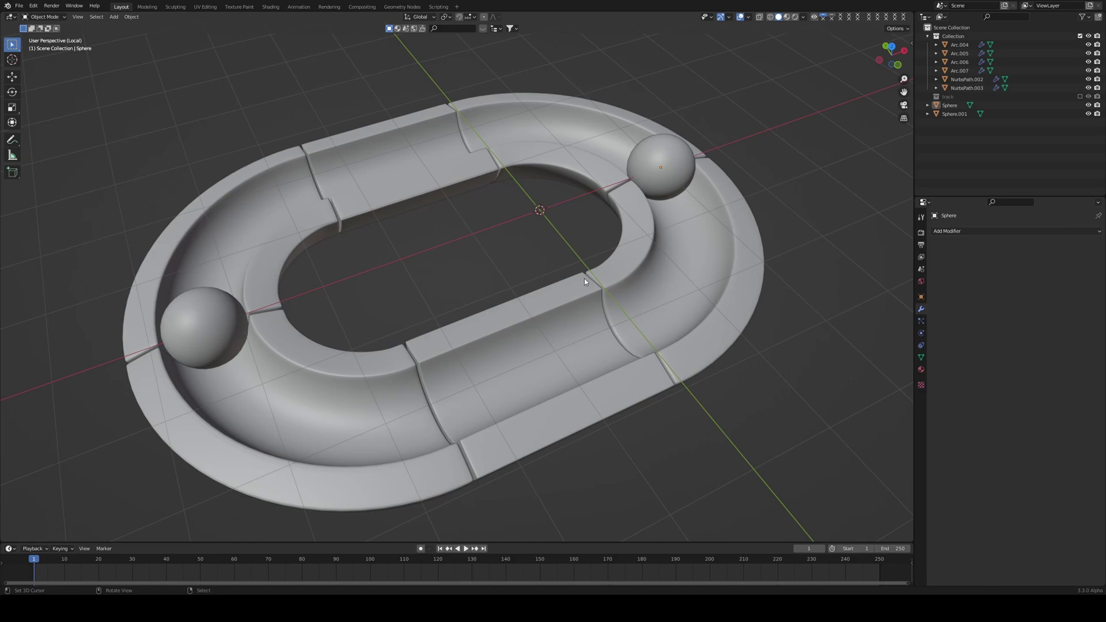
- Add a cube at the 3D cursor and flatten it by scaling it 0.245 along Z
{"action": "key", "text": "shift+a"}
{"action": "mouse_move", "coordinate": [589, 229]}
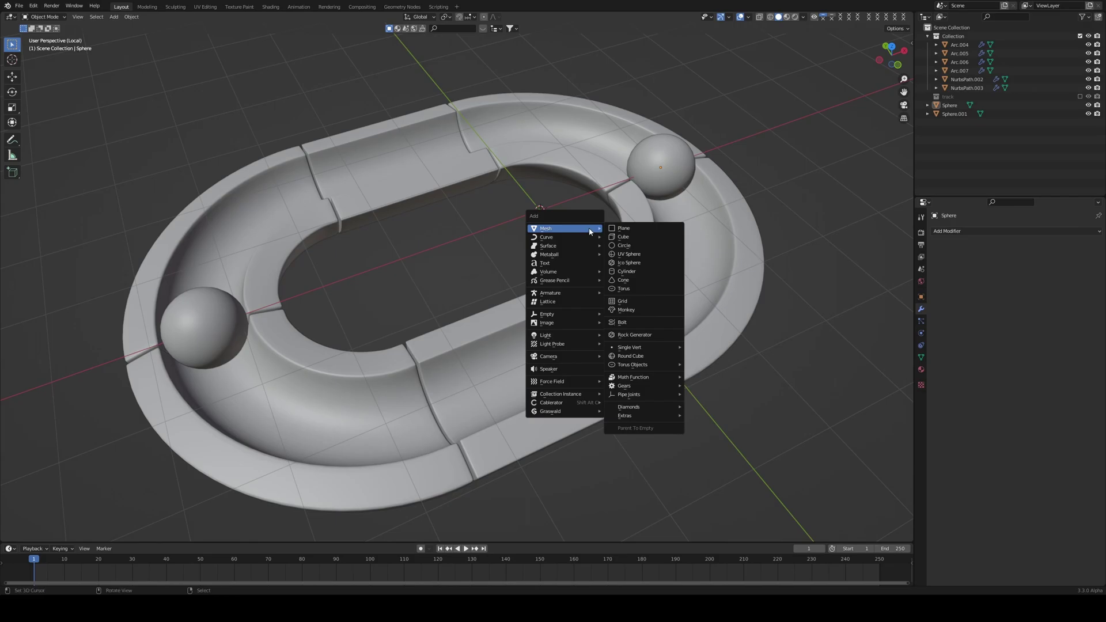
{"action": "left_click", "coordinate": [623, 237]}
{"action": "key", "text": "s"}
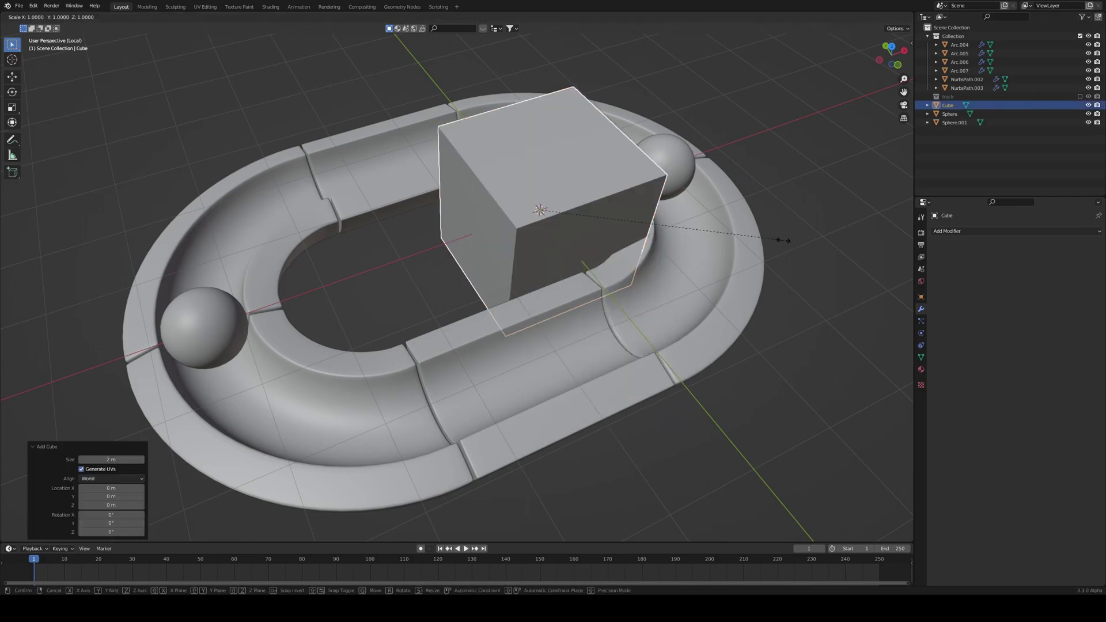
{"action": "key", "text": "z"}
{"action": "left_click", "coordinate": [616, 226]}
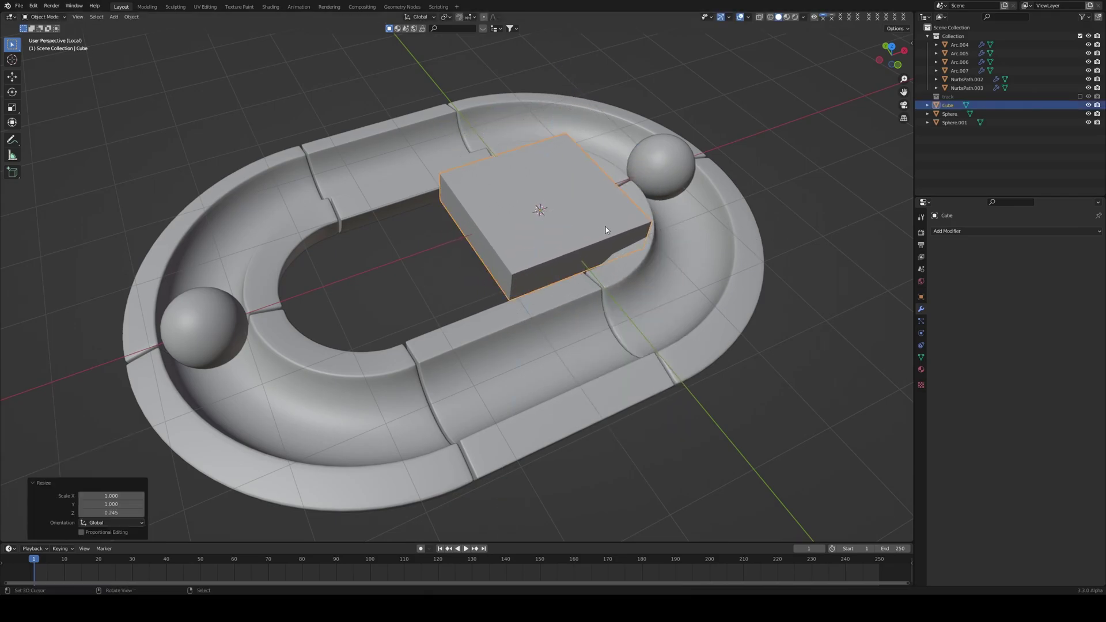
- Move the flattened cube about -0.43 m along X and scale it down uniformly to roughly half its size
{"action": "middle_click_drag", "start_coordinate": [617, 223], "coordinate": [612, 301]}
{"action": "scroll", "coordinate": [520, 346], "scroll_direction": "up", "scroll_amount": 4}
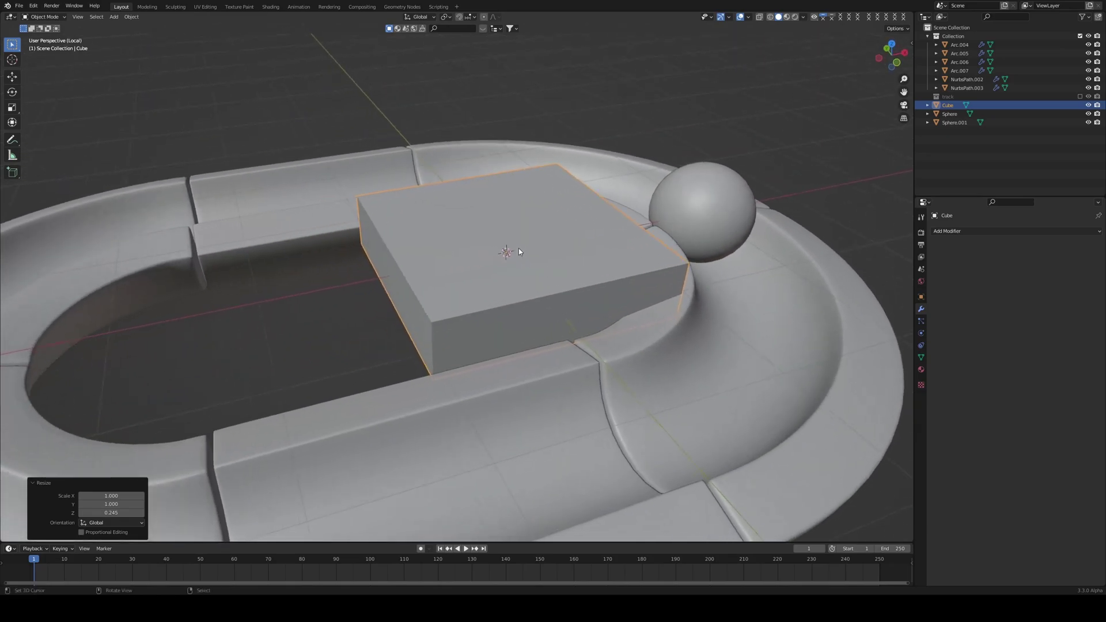
{"action": "middle_click_drag", "start_coordinate": [597, 257], "coordinate": [794, 260]}
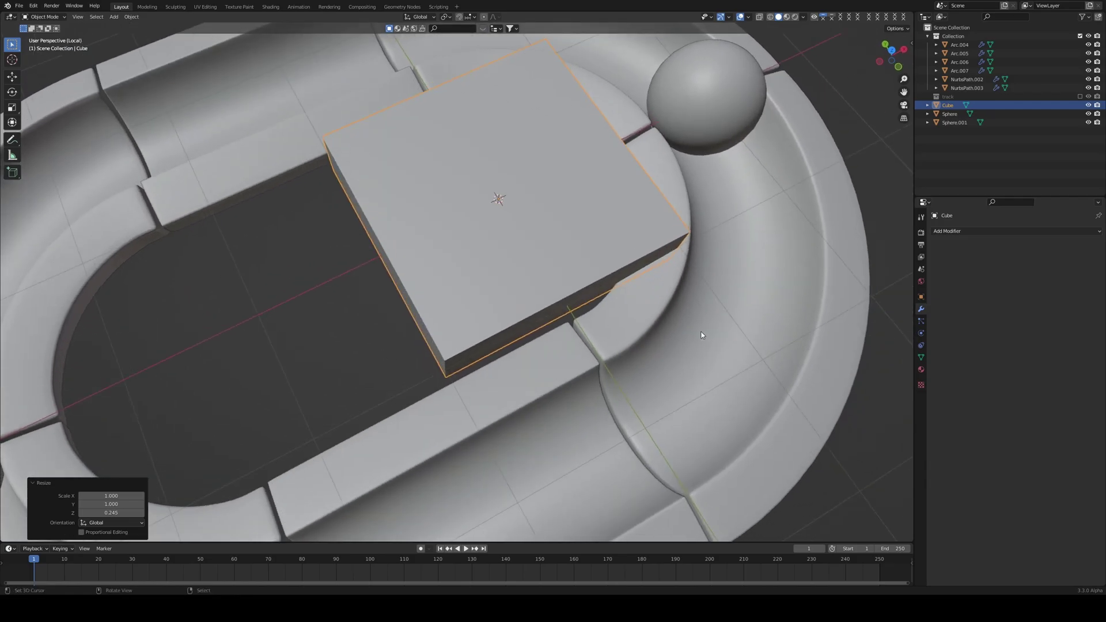
{"action": "middle_click_drag", "start_coordinate": [675, 337], "coordinate": [682, 242]}
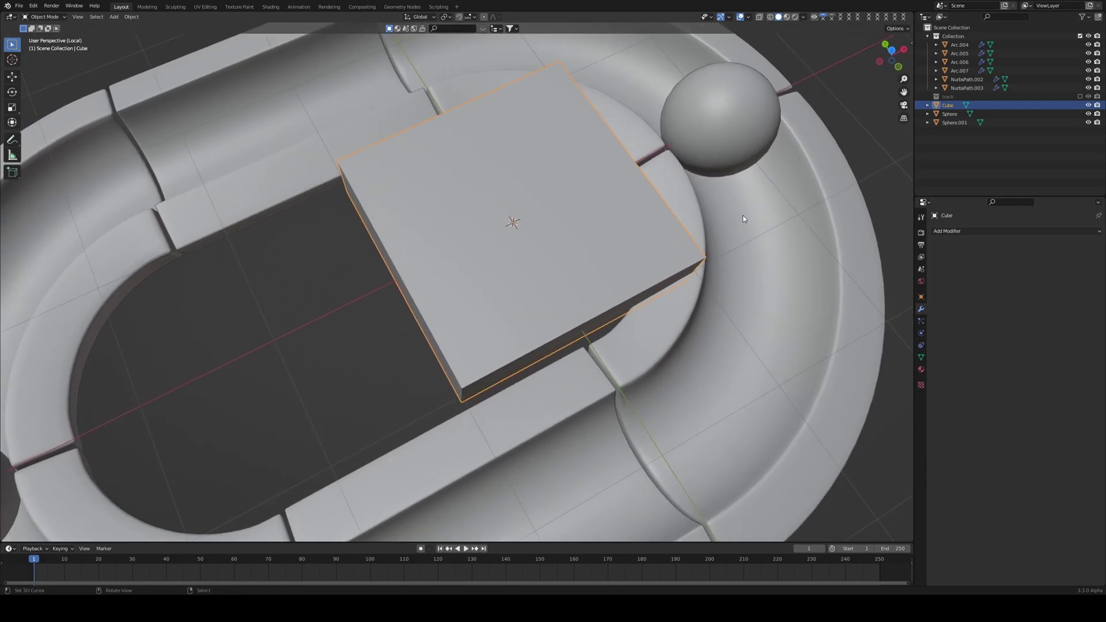
{"action": "key", "text": "g"}
{"action": "key", "text": "x"}
{"action": "key", "text": "Return"}
{"action": "key", "text": "s"}
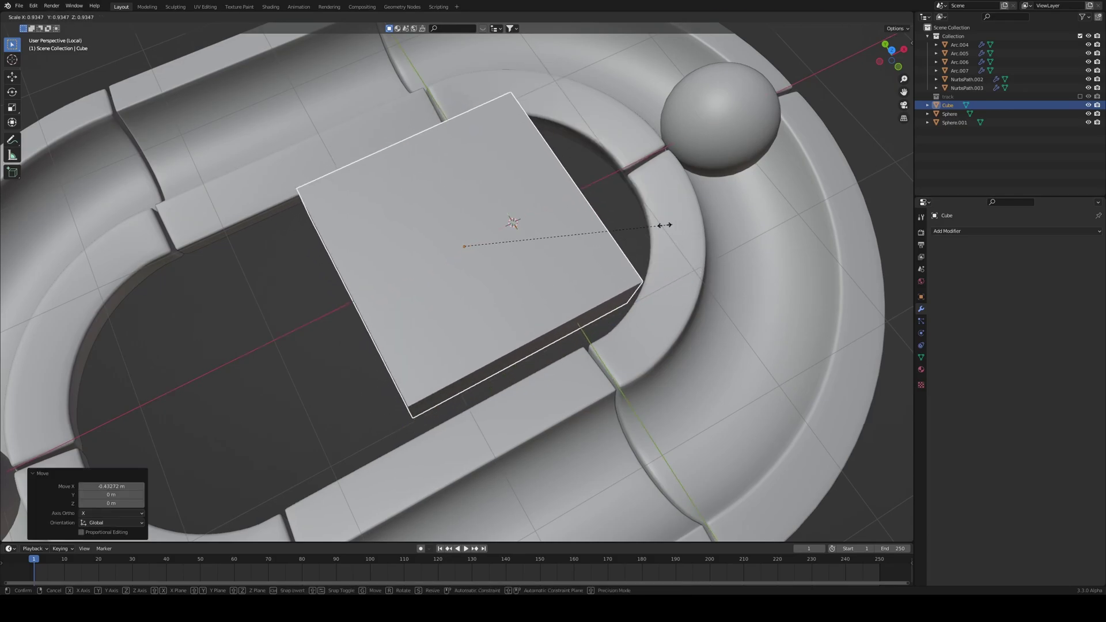
{"action": "left_click", "coordinate": [578, 239]}
- Move the cube along Y under the inner edge of the straight piece and lower it about -0.296 m along Z
{"action": "middle_click_drag", "start_coordinate": [577, 240], "coordinate": [627, 210]}
{"action": "key", "text": "g"}
{"action": "key", "text": "y"}
{"action": "left_click", "coordinate": [497, 213]}
{"action": "middle_click_drag", "start_coordinate": [497, 213], "coordinate": [599, 289]}
{"action": "key", "text": "g"}
{"action": "key", "text": "z"}
{"action": "left_click", "coordinate": [492, 245]}
- From the top view, move the cube about 0.39 m along X to the joint between the straight and curved pieces
{"action": "key", "text": "KP_7"}
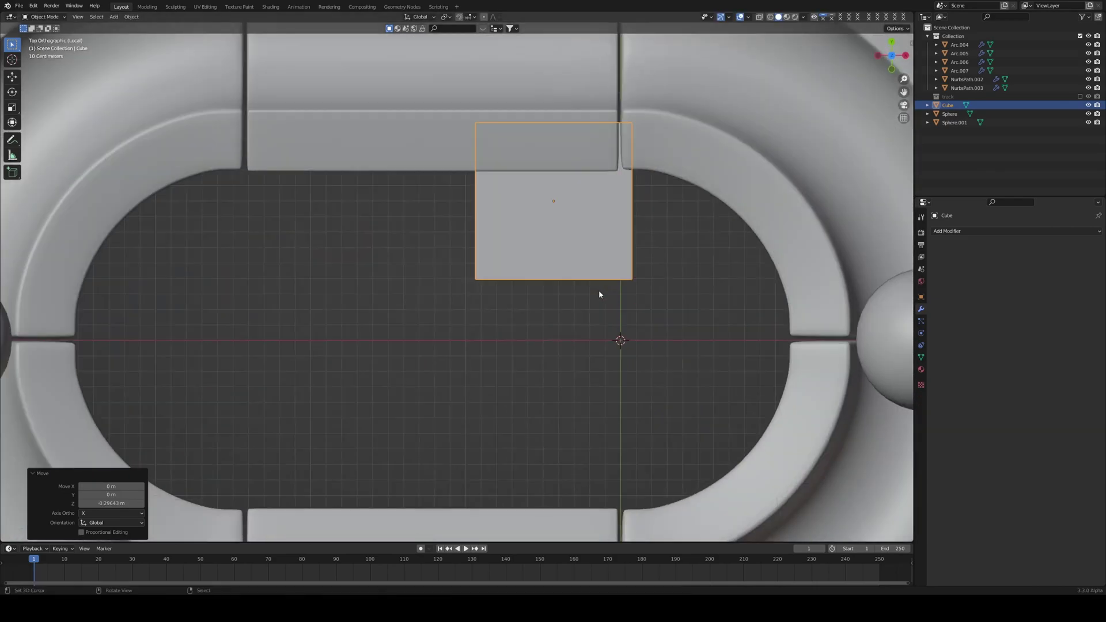
{"action": "key", "text": "g"}
{"action": "key", "text": "x"}
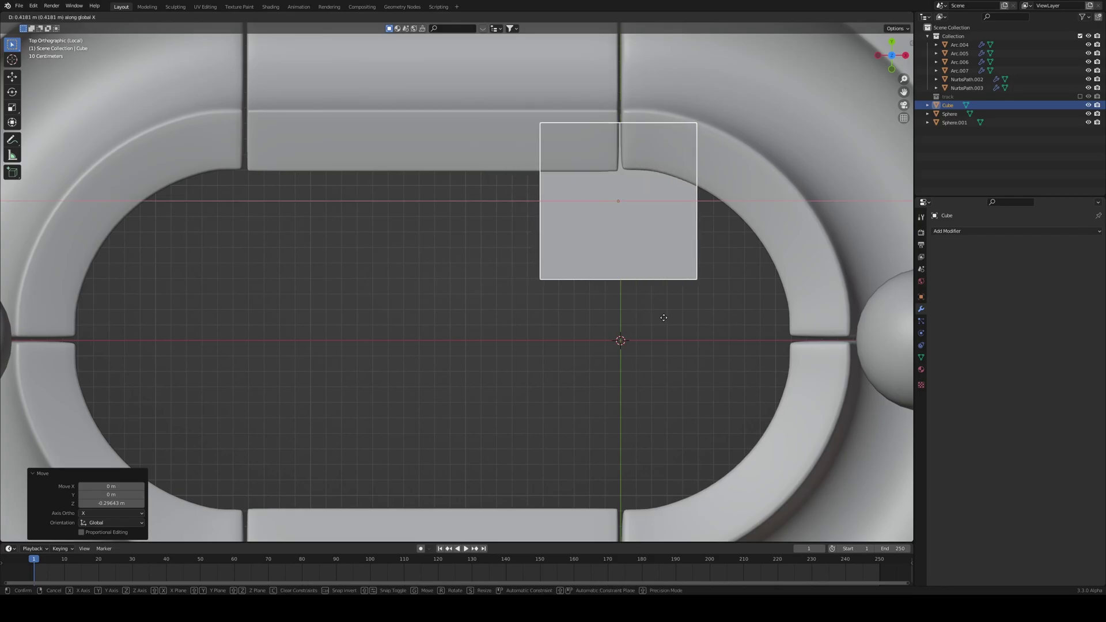
{"action": "left_click", "coordinate": [659, 317]}
- Add a Bevel modifier and a level 1 Subdivision modifier to the cube
{"action": "middle_click_drag", "start_coordinate": [800, 254], "coordinate": [600, 271]}
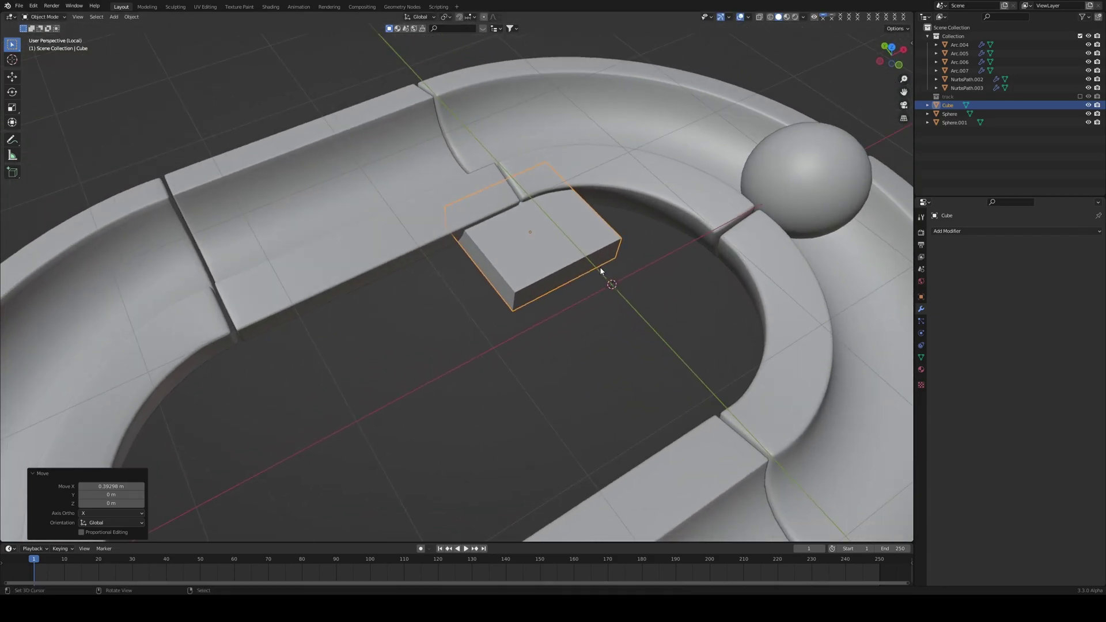
{"action": "left_click", "coordinate": [948, 231]}
{"action": "left_click", "coordinate": [944, 264]}
{"action": "key", "text": "ctrl+1"}
- Shade the cube smooth and apply its scale
{"action": "right_click", "coordinate": [631, 293]}
{"action": "left_click", "coordinate": [631, 291]}
{"action": "key", "text": "ctrl+a"}
{"action": "left_click", "coordinate": [632, 291]}
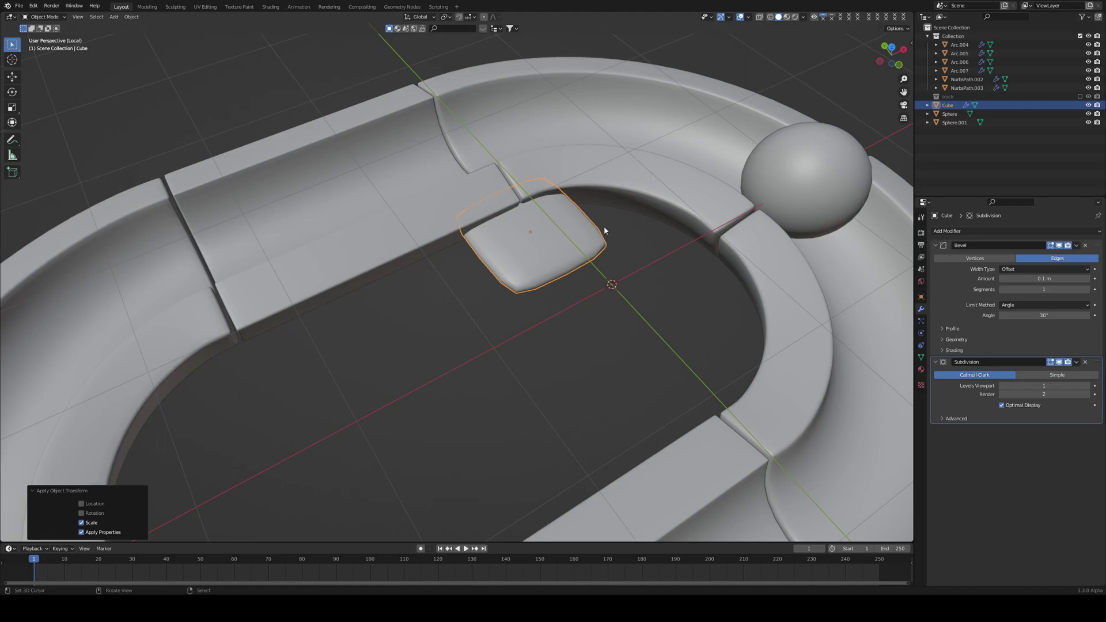
- Set the cube's bevel amount to 0.048 m and both its viewport and render subdivision levels to 1
{"action": "left_click", "coordinate": [945, 276]}
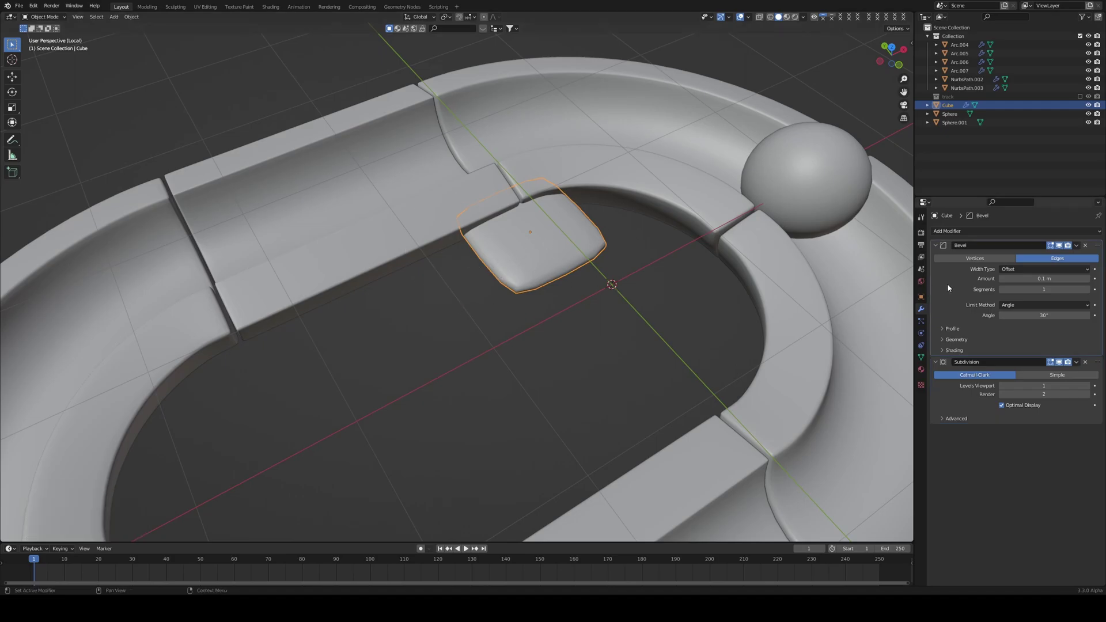
{"action": "left_click", "coordinate": [1087, 386]}
{"action": "left_click_drag", "start_coordinate": [1054, 279], "coordinate": [1019, 278]}
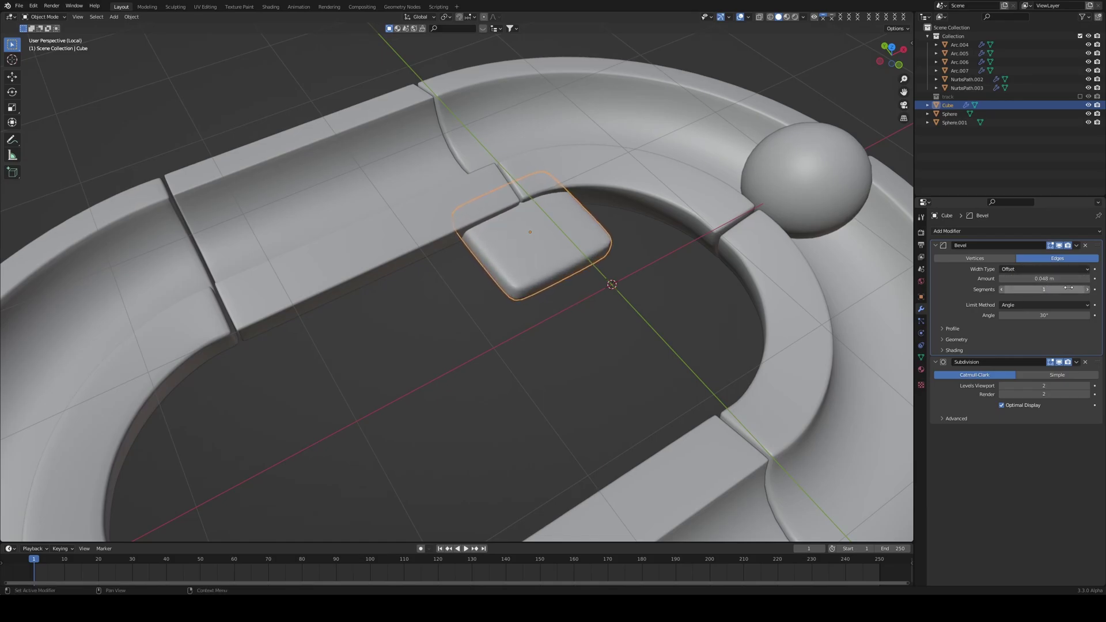
{"action": "left_click", "coordinate": [1002, 385]}
{"action": "left_click", "coordinate": [1002, 394]}
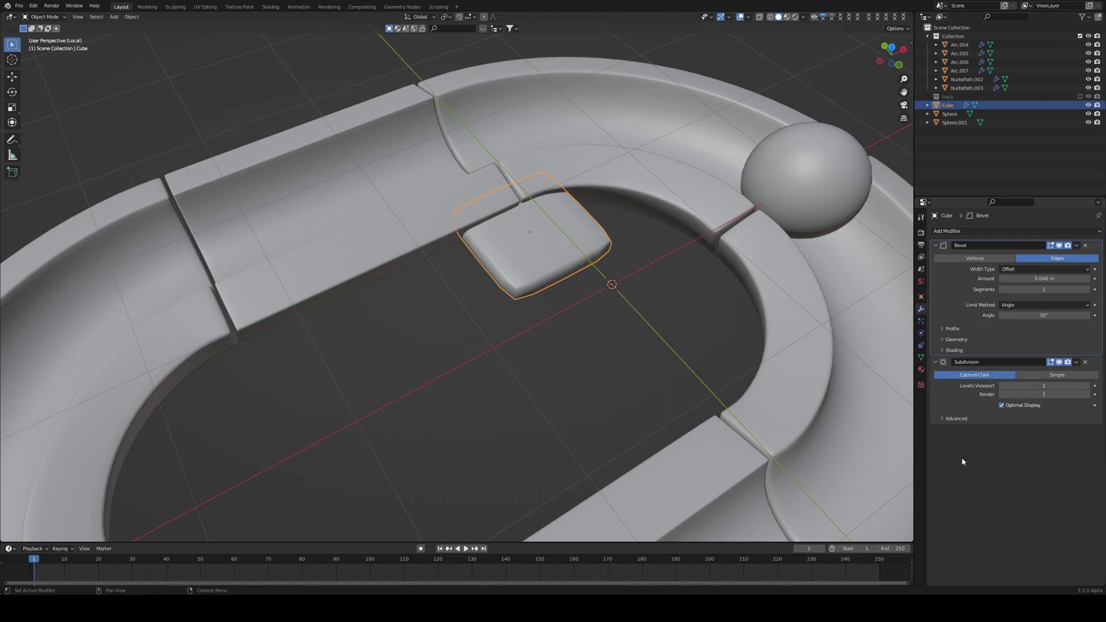
- Scale the cube along Z and move it about -0.063 m along Z beneath the track edge
{"action": "key", "text": "s"}
{"action": "key", "text": "Escape"}
{"action": "middle_click_drag", "start_coordinate": [659, 278], "coordinate": [620, 277]}
{"action": "key", "text": "s"}
{"action": "key", "text": "z"}
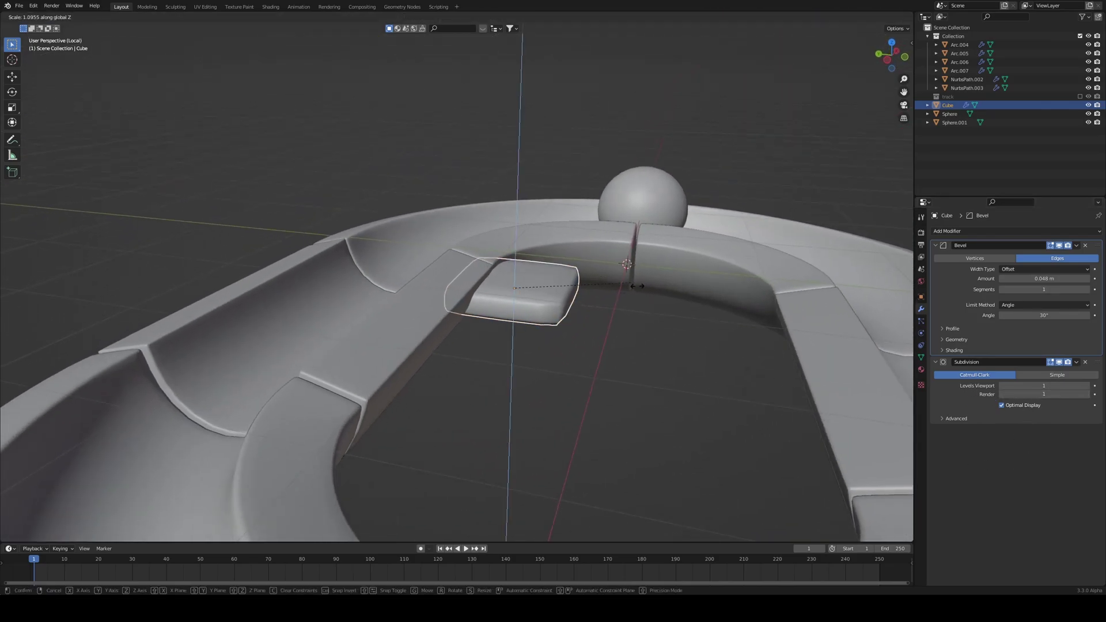
{"action": "left_click", "coordinate": [713, 310]}
{"action": "key", "text": "g"}
{"action": "key", "text": "z"}
{"action": "left_click", "coordinate": [711, 311]}
- From the top view, duplicate the cube about -0.993 m along X so the copy sits beside the original
{"action": "middle_click_drag", "start_coordinate": [712, 311], "coordinate": [617, 353]}
{"action": "key", "text": "KP_7"}
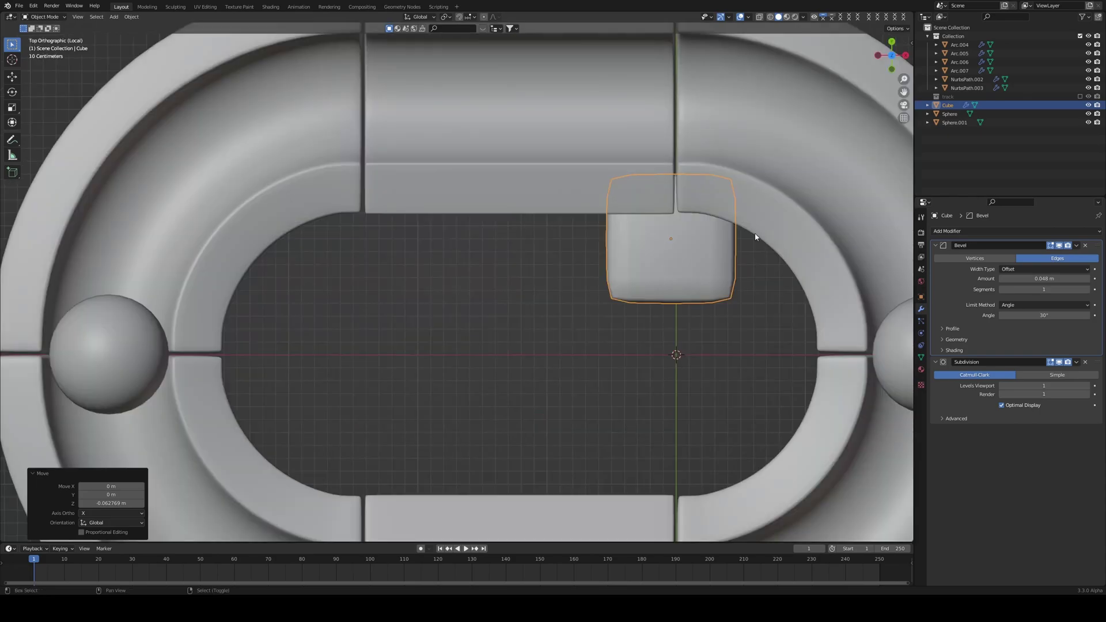
{"action": "key", "text": "shift+d"}
{"action": "key", "text": "x"}
{"action": "left_click", "coordinate": [628, 239]}
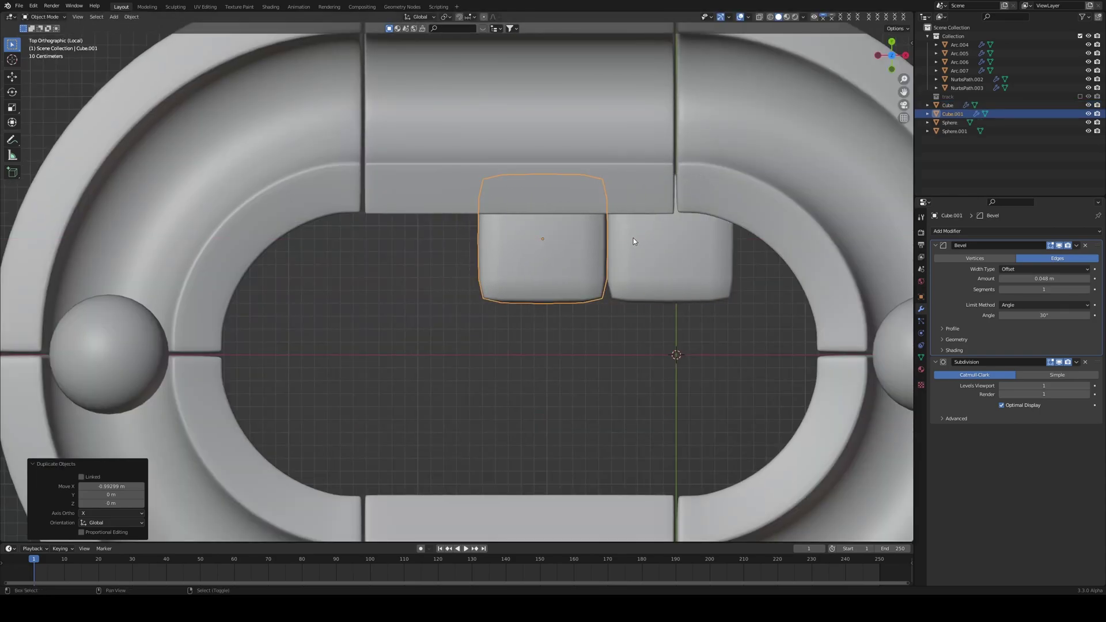
- Duplicate the second cube about -0.992 m along X to complete a row of three blocks
{"action": "middle_click_drag", "start_coordinate": [677, 257], "coordinate": [627, 246], "text": "shift"}
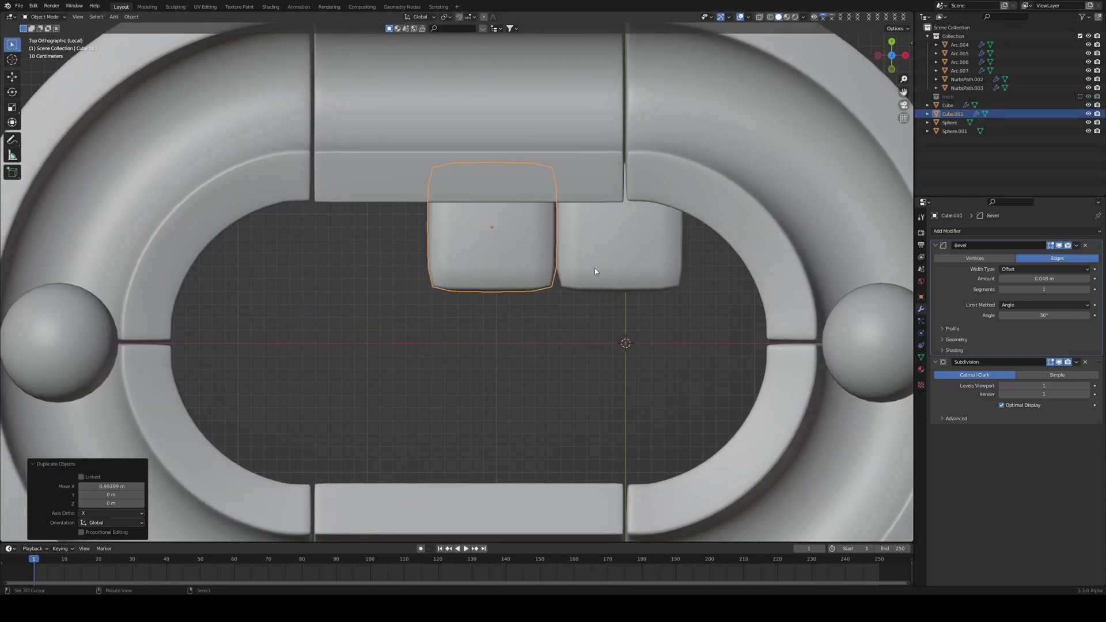
{"action": "scroll", "coordinate": [594, 267], "scroll_direction": "down", "scroll_amount": 2}
{"action": "middle_click_drag", "start_coordinate": [566, 230], "coordinate": [655, 240], "text": "shift"}
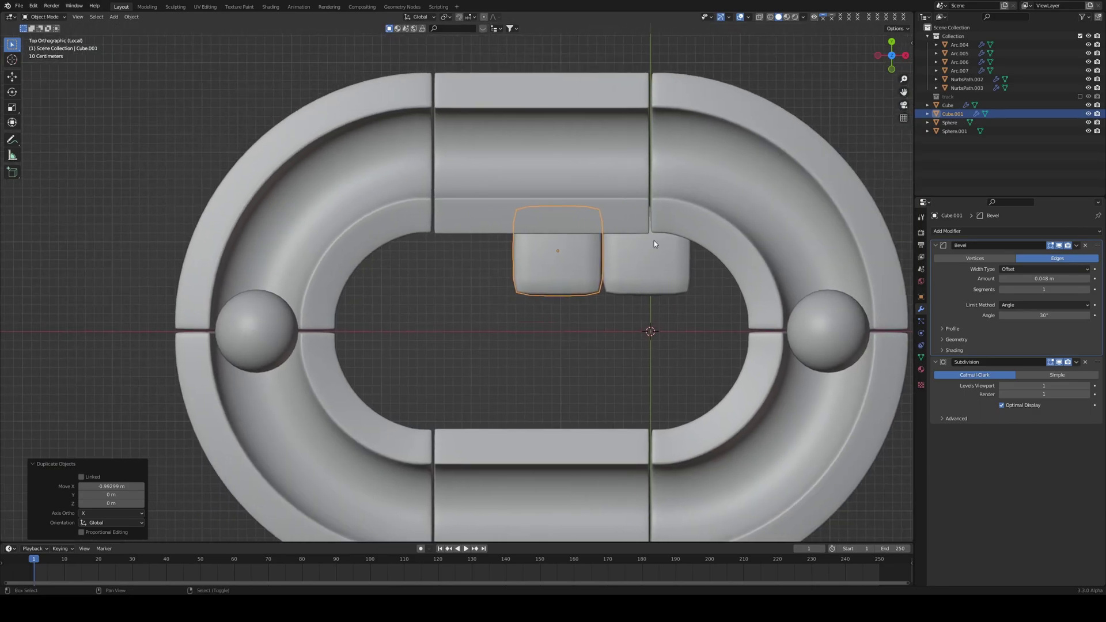
{"action": "key", "text": "shift+d"}
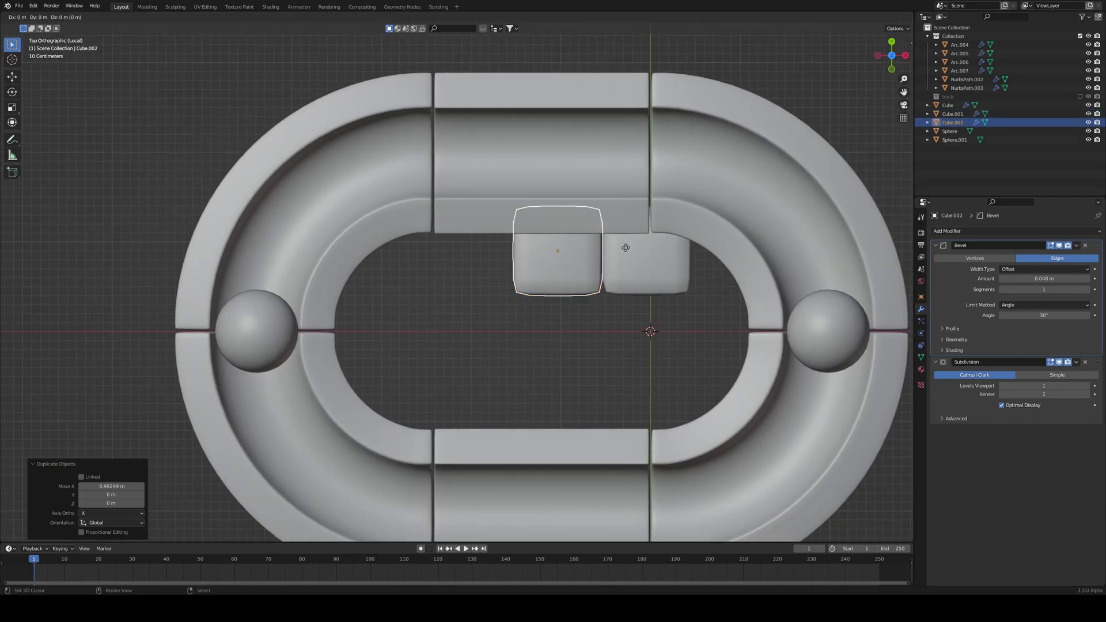
{"action": "key", "text": "x"}
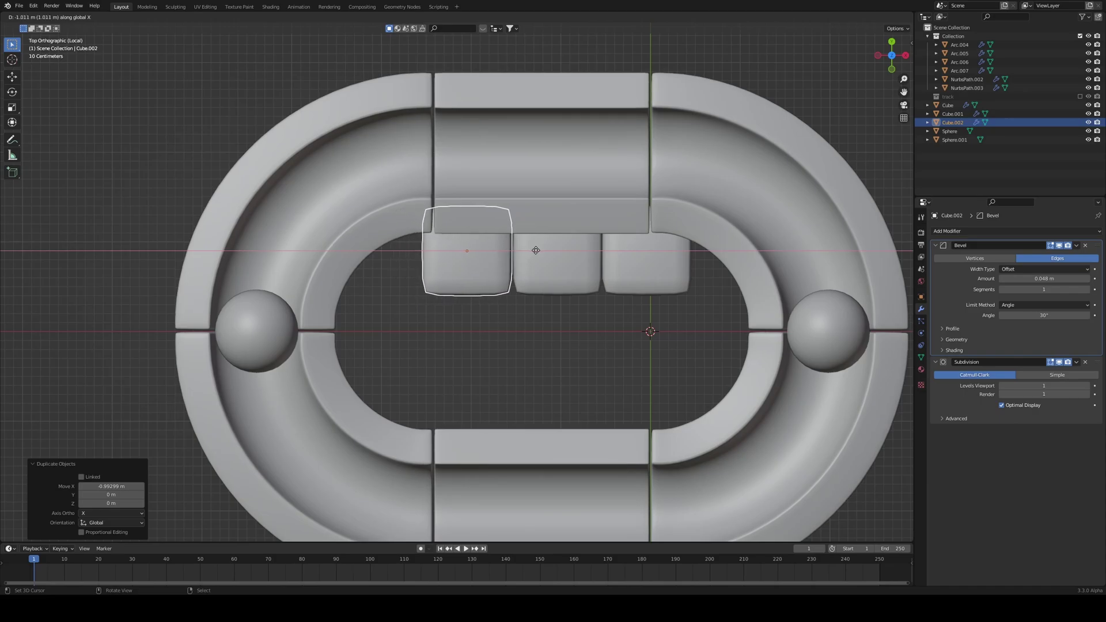
{"action": "left_click", "coordinate": [535, 250]}
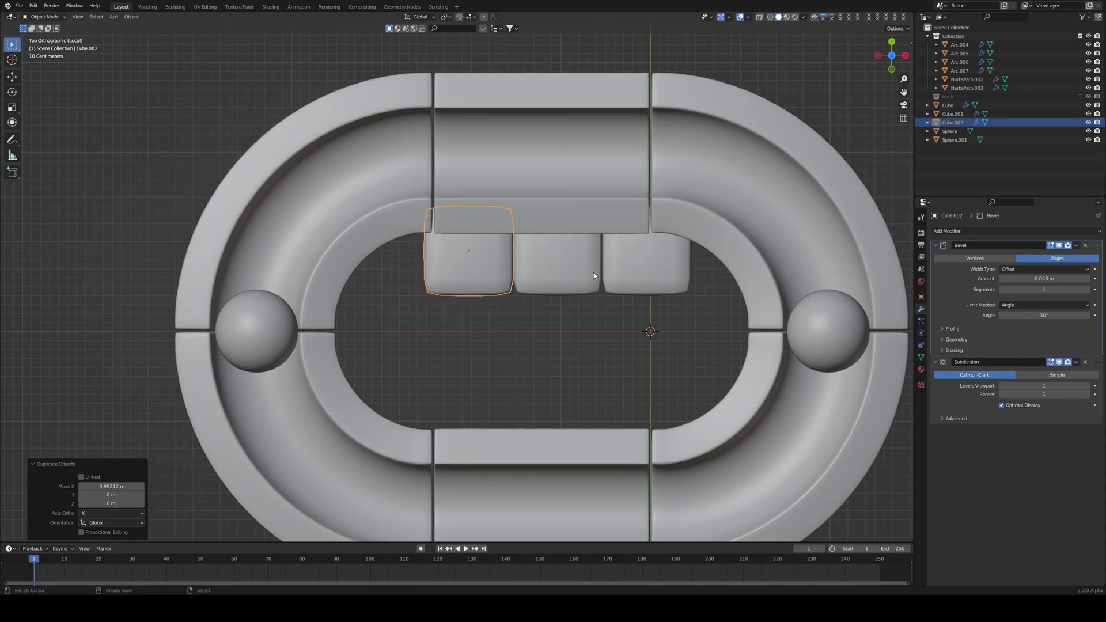
- Select all three cubes and move them about -0.16 m along X to centre the row on the straight piece
{"action": "left_click_drag", "start_coordinate": [407, 231], "coordinate": [680, 262]}
{"action": "key", "text": "g"}
{"action": "key", "text": "x"}
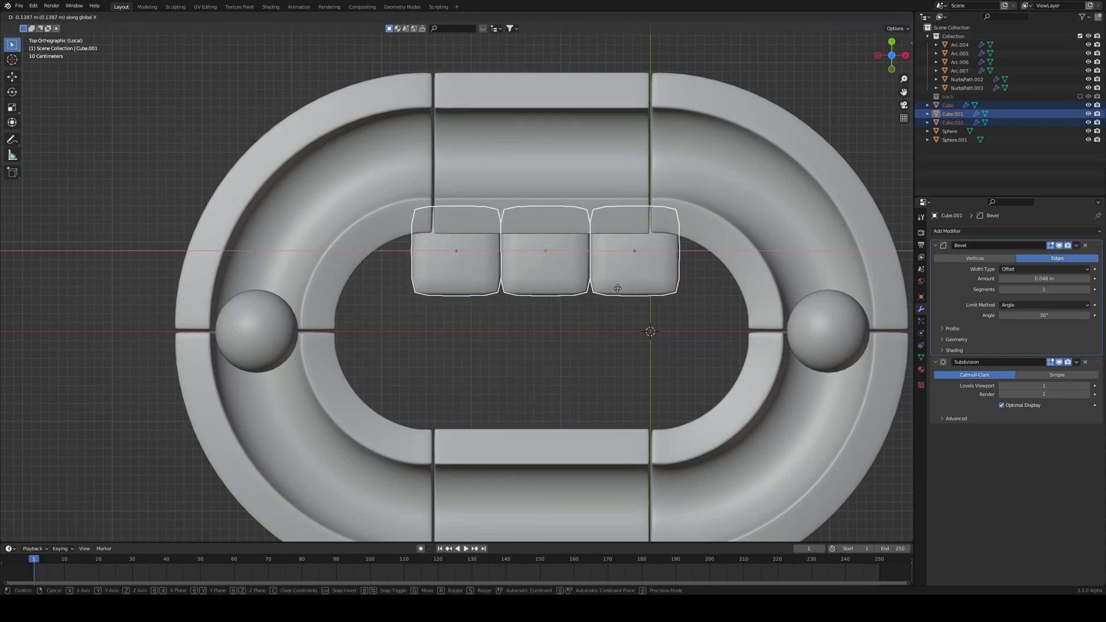
{"action": "left_click", "coordinate": [613, 290]}
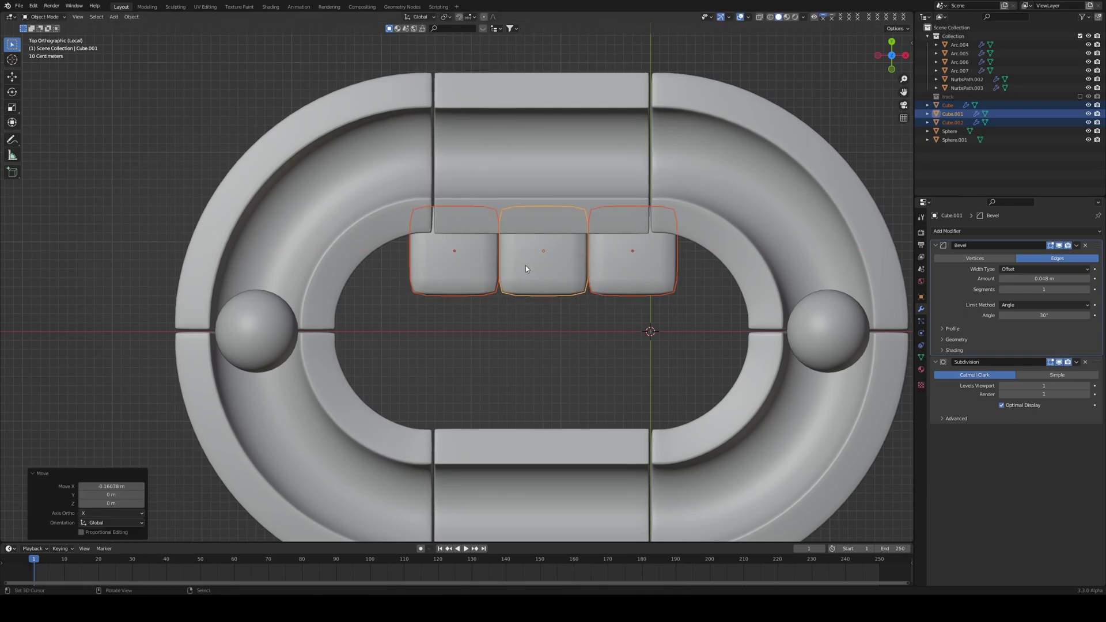
- Duplicate the row of three cubes about -1.8 m along Y to the opposite straight piece and clear the selection
{"action": "middle_click_drag", "start_coordinate": [593, 304], "coordinate": [624, 284], "text": "shift"}
{"action": "left_click", "coordinate": [642, 223], "text": "shift"}
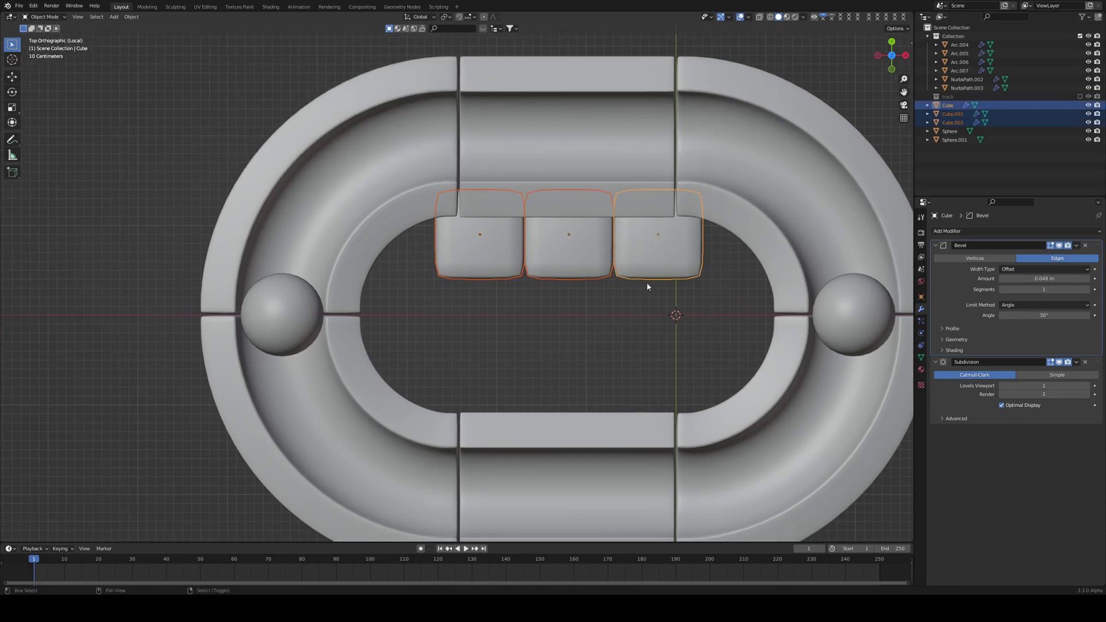
{"action": "key", "text": "shift+d"}
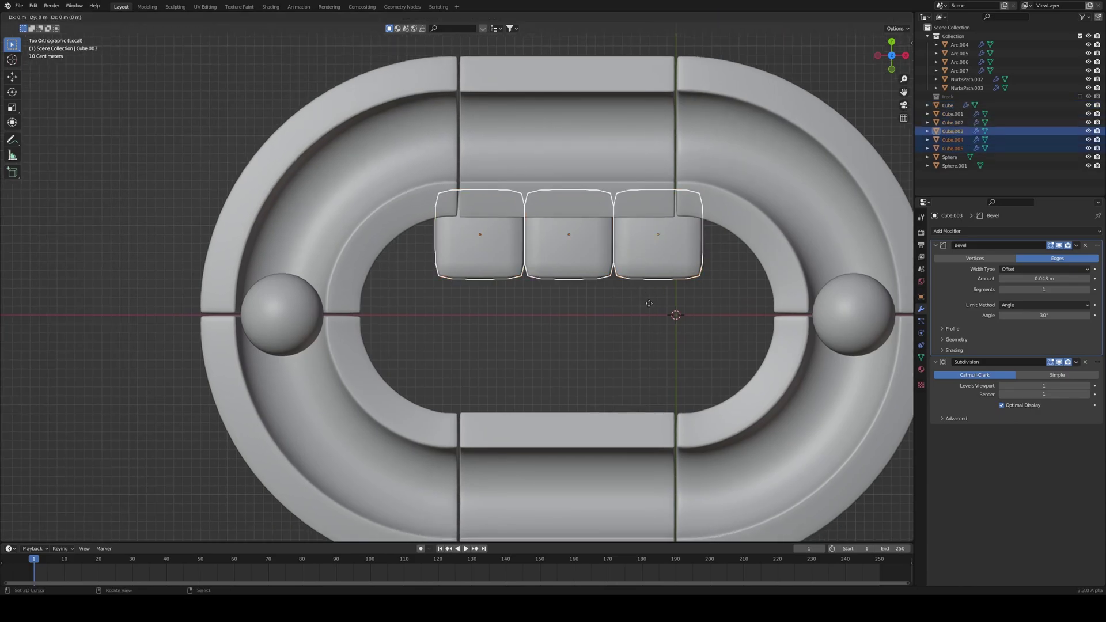
{"action": "key", "text": "y"}
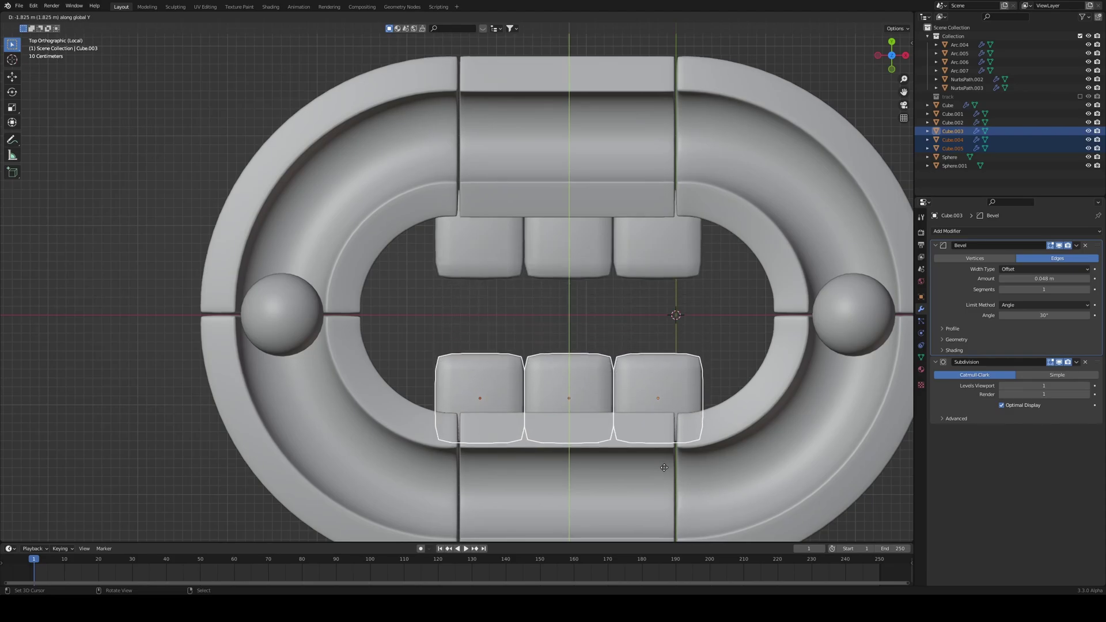
{"action": "left_click", "coordinate": [664, 467]}
{"action": "middle_click_drag", "start_coordinate": [666, 469], "coordinate": [474, 382]}
{"action": "key", "text": "alt+a"}
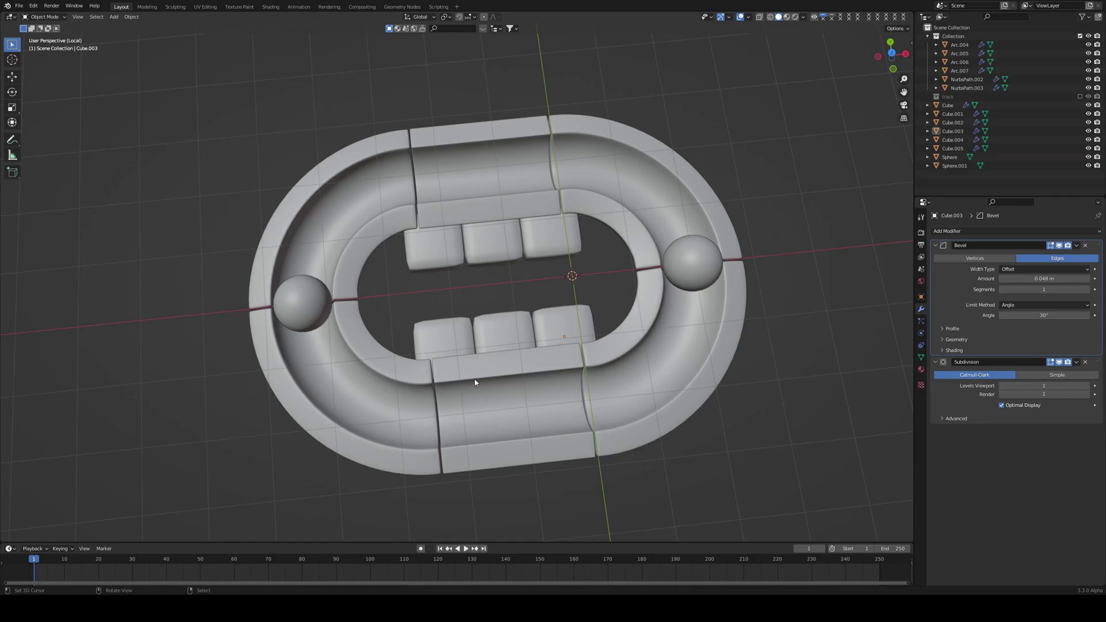